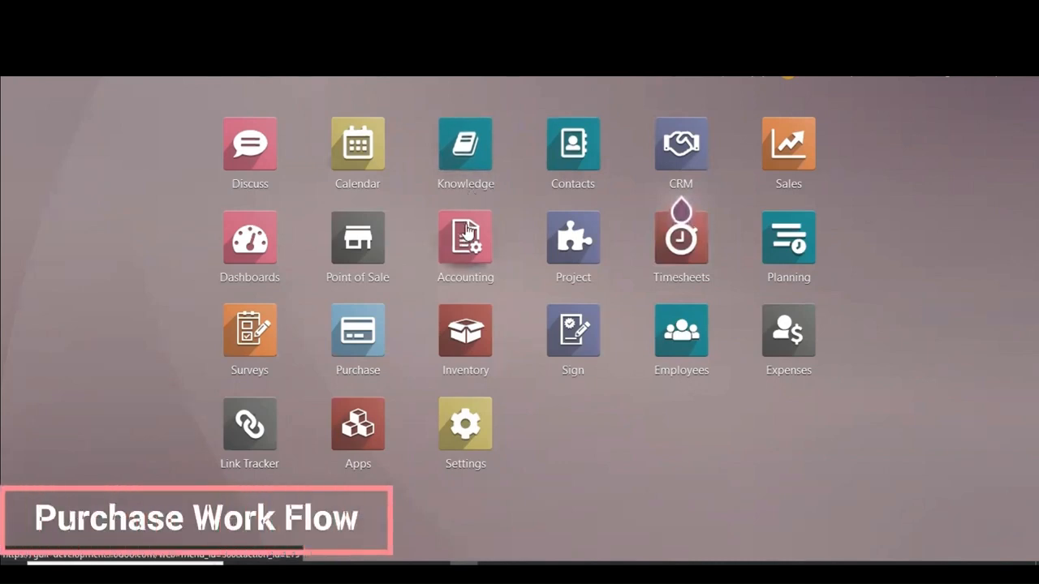
Step: Open Inventory and create a new product named Test product
click(464, 325)
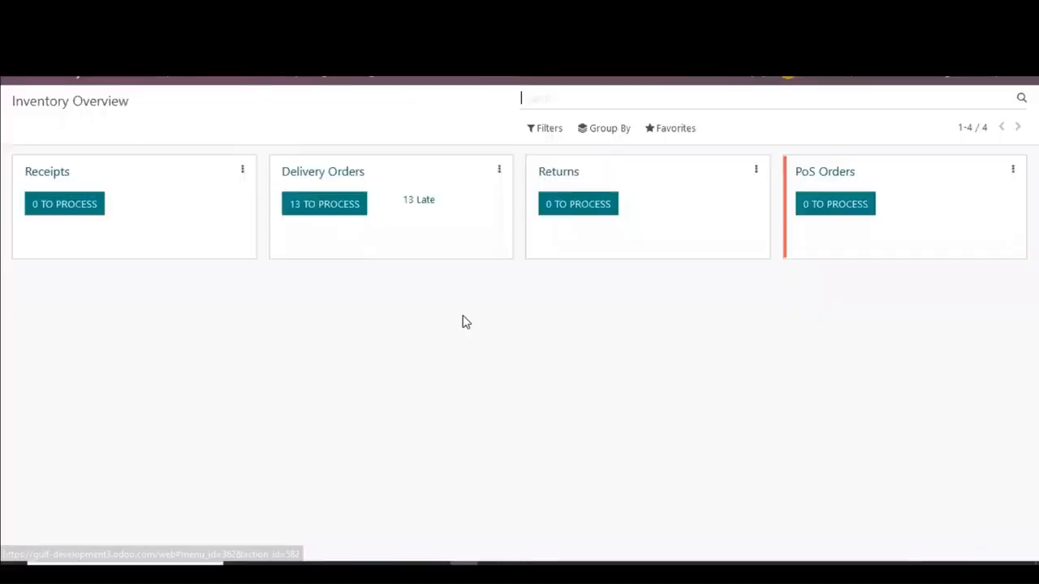
click(254, 100)
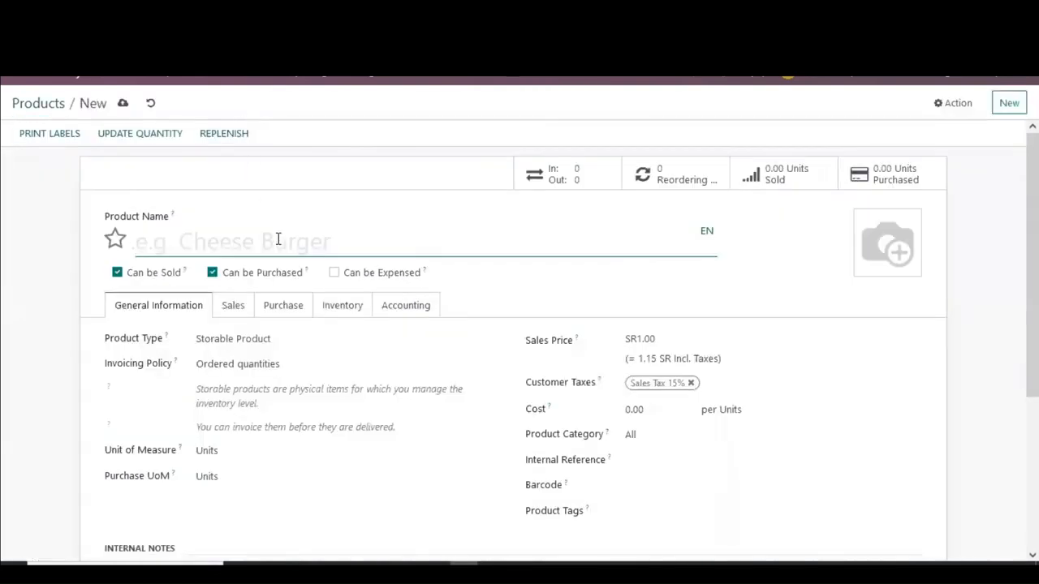
text(Te)
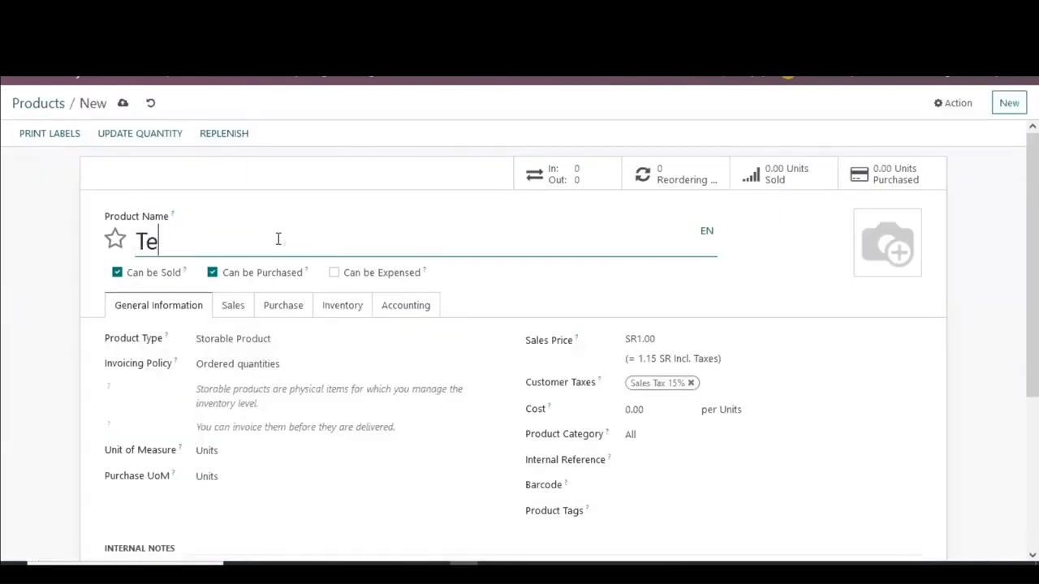
text(st product)
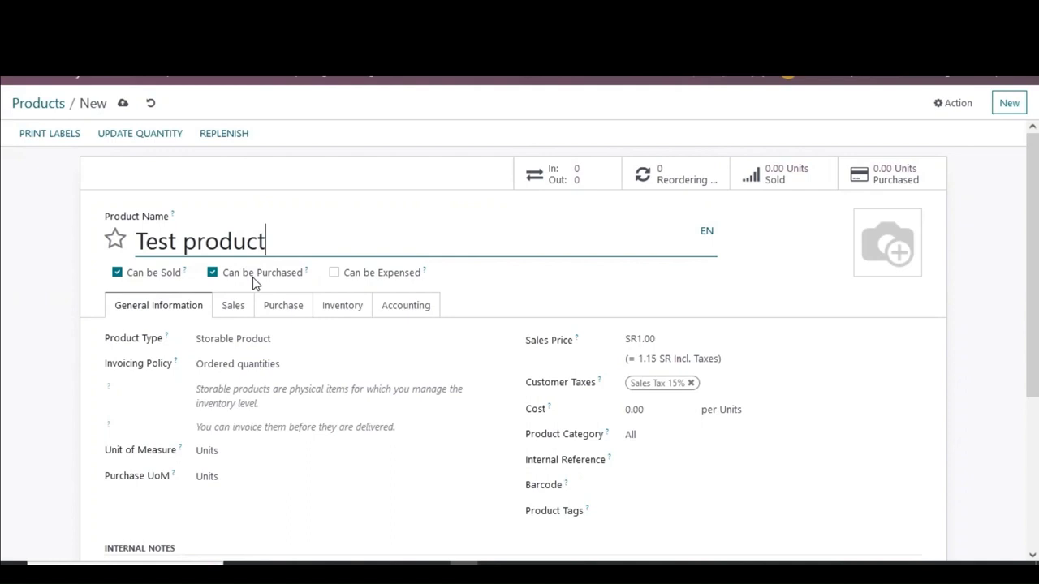
Step: Keep the product type as Storable Product and set the invoicing policy to Delivered quantities
click(286, 342)
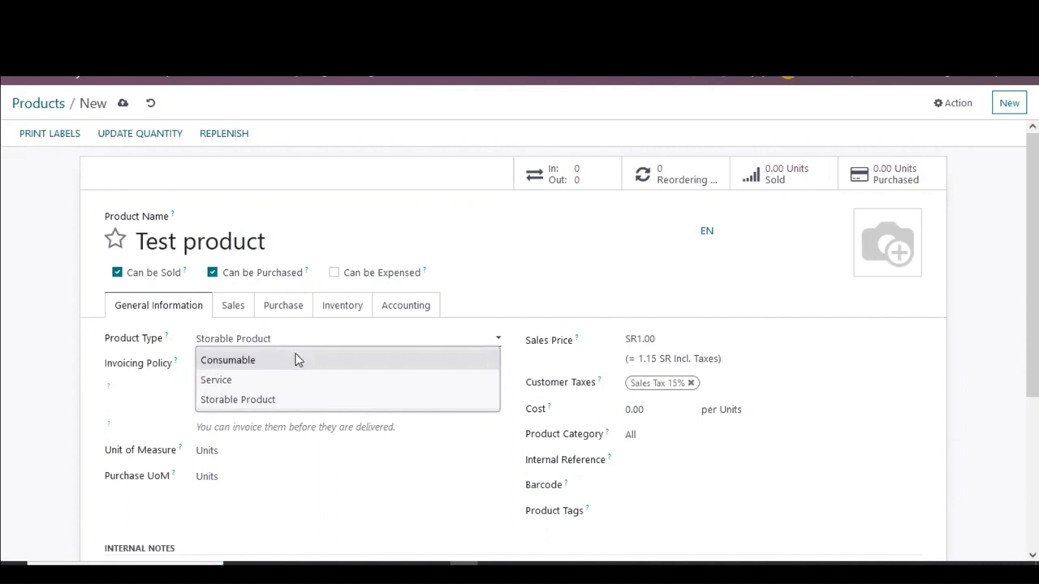
click(293, 397)
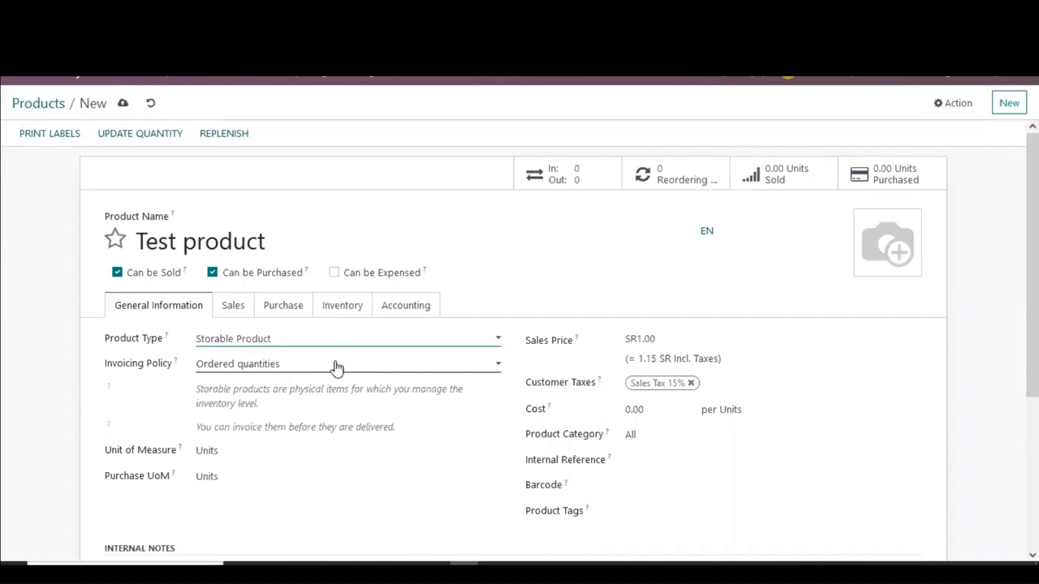
click(337, 368)
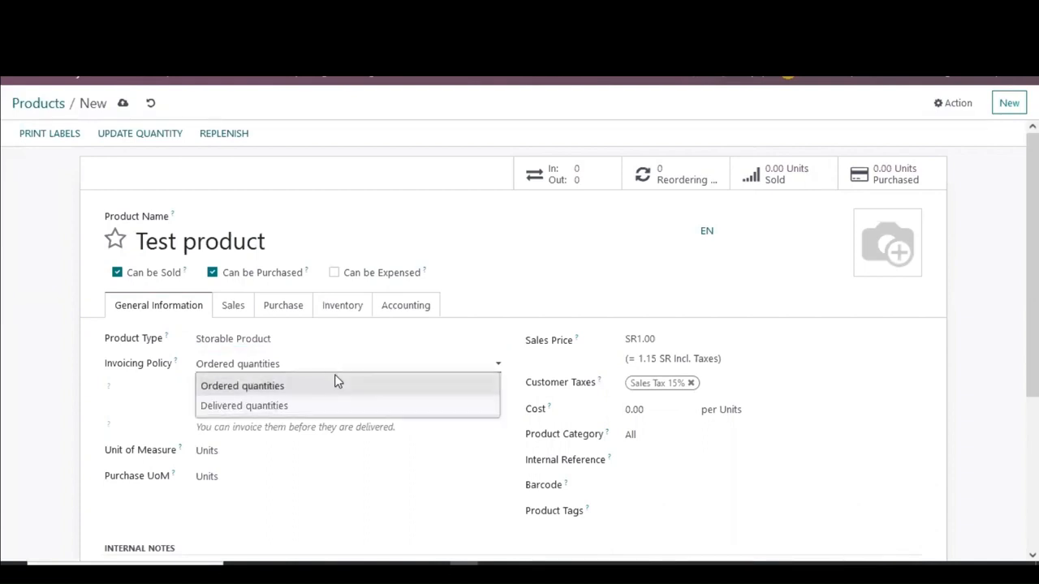
click(332, 406)
click(331, 370)
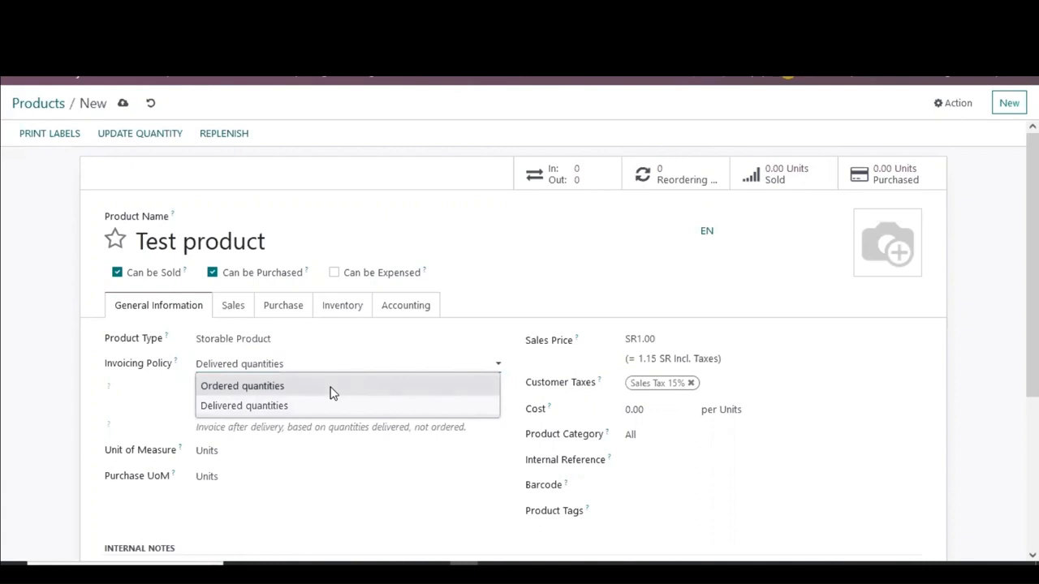
click(321, 408)
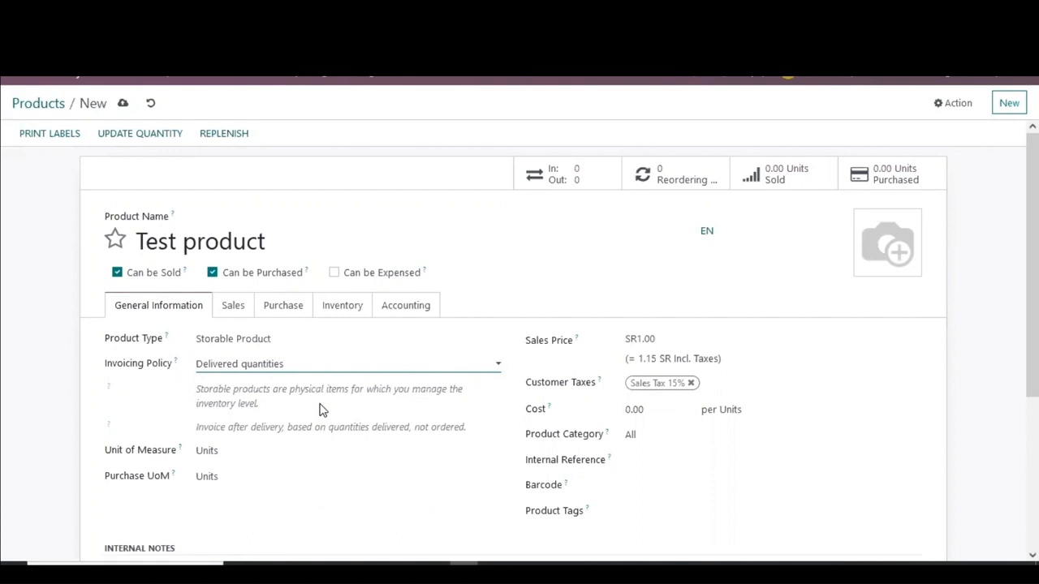
click(297, 368)
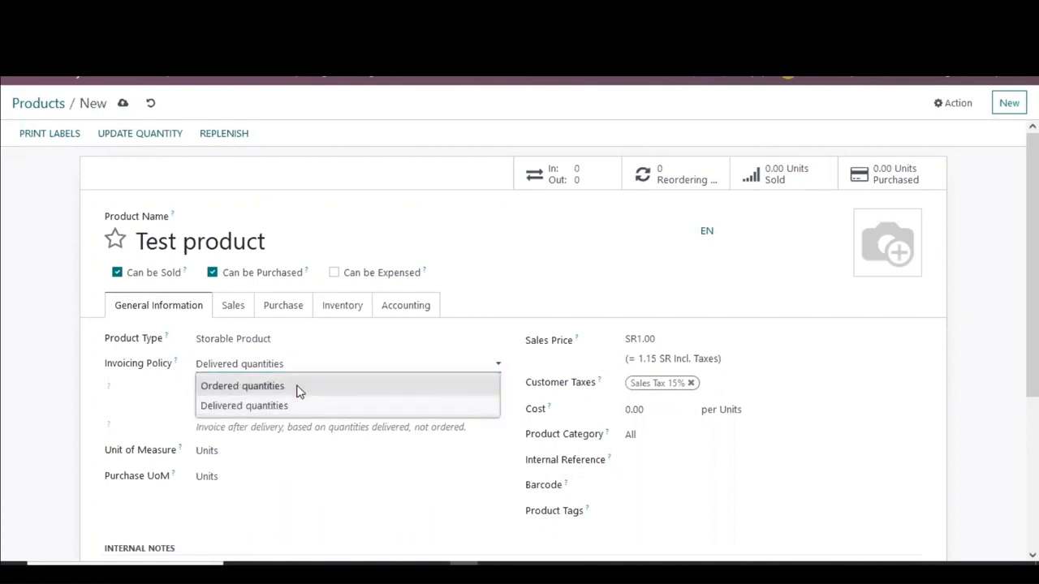
click(298, 388)
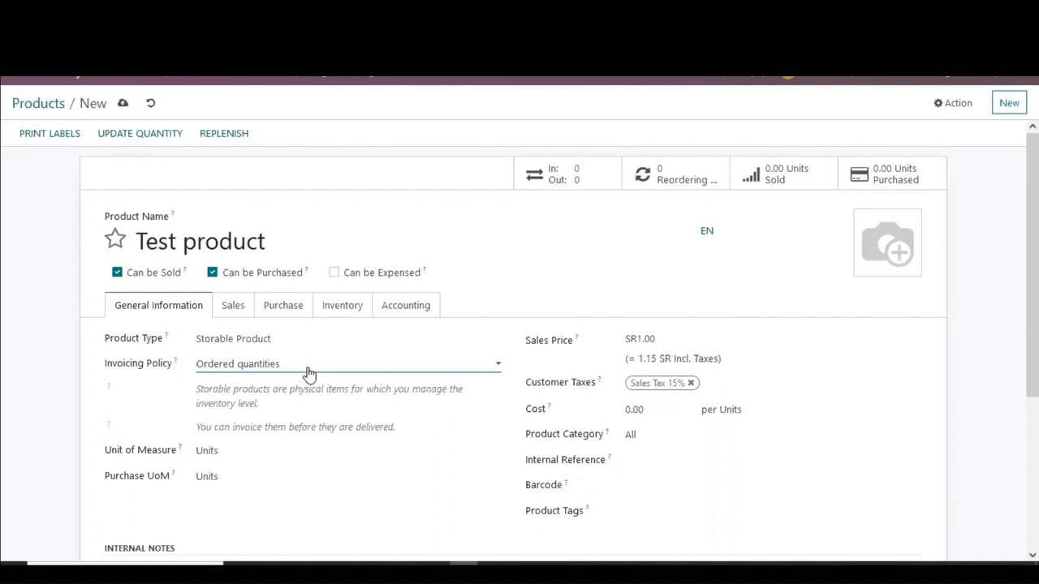
click(308, 371)
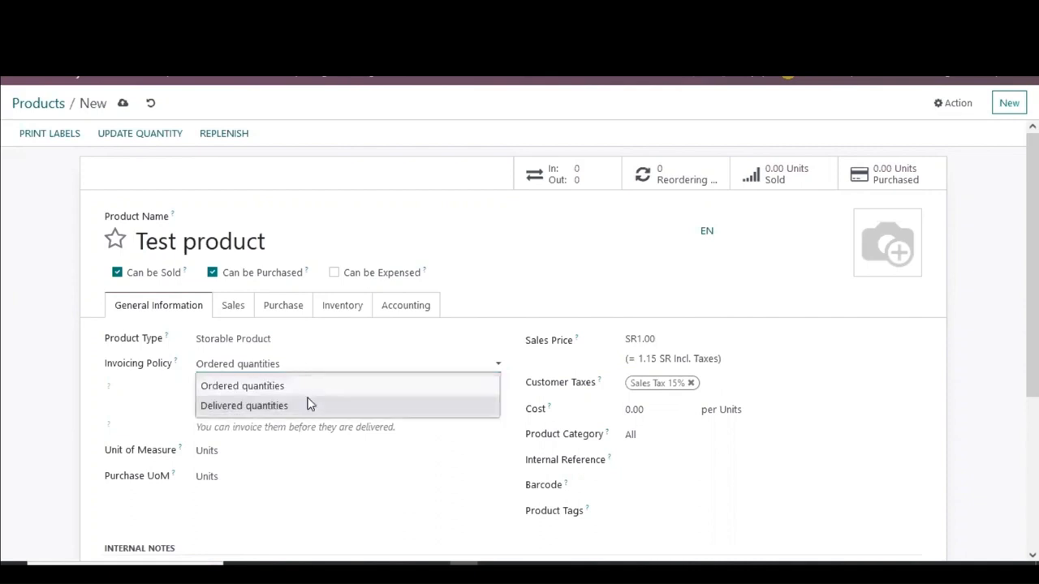
click(309, 404)
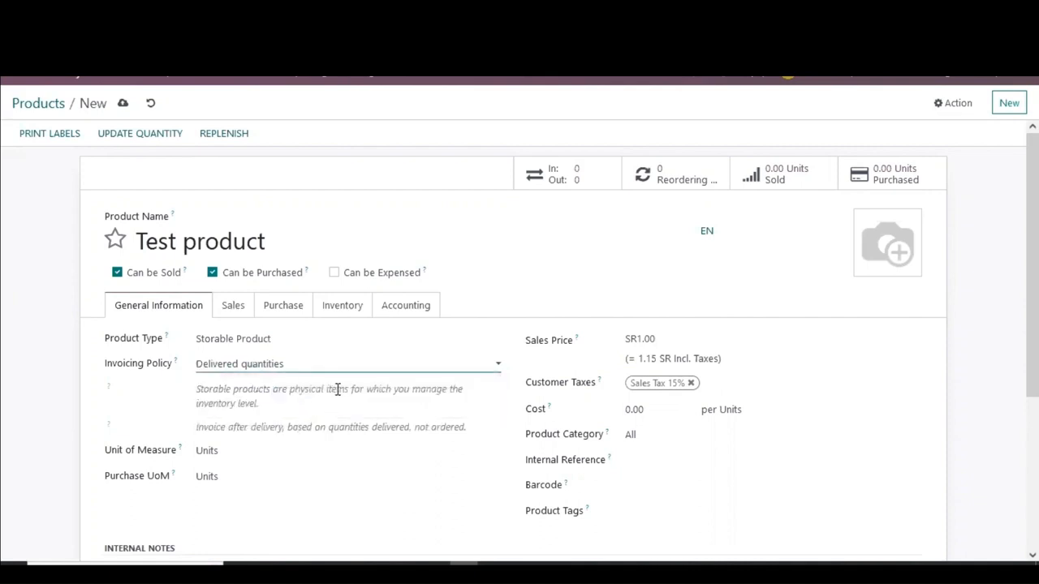
Step: Set the product's sales price to 500 and its cost to 100
scroll(337, 390, down, 2)
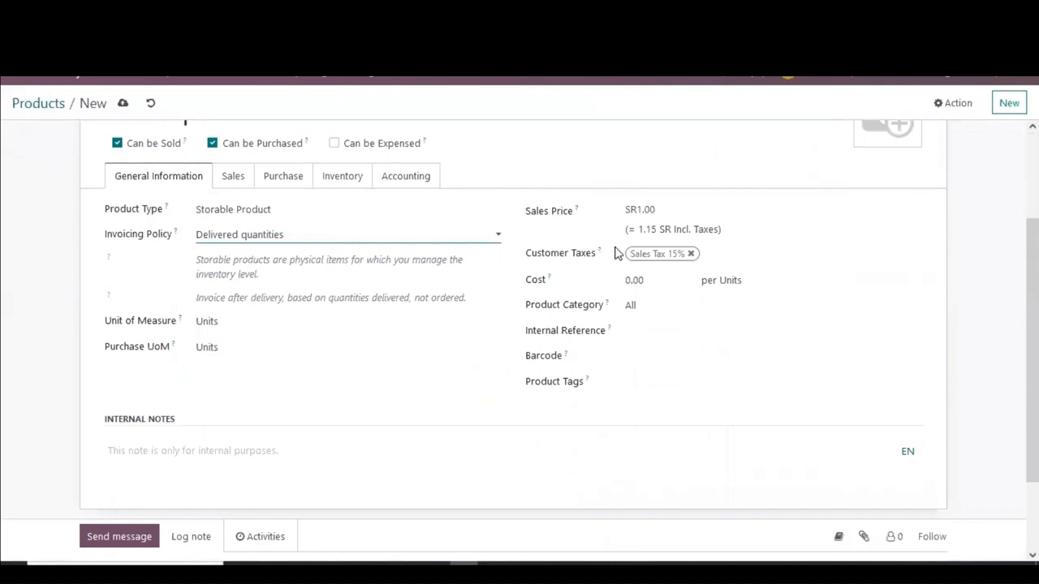
drag(660, 208, 637, 209)
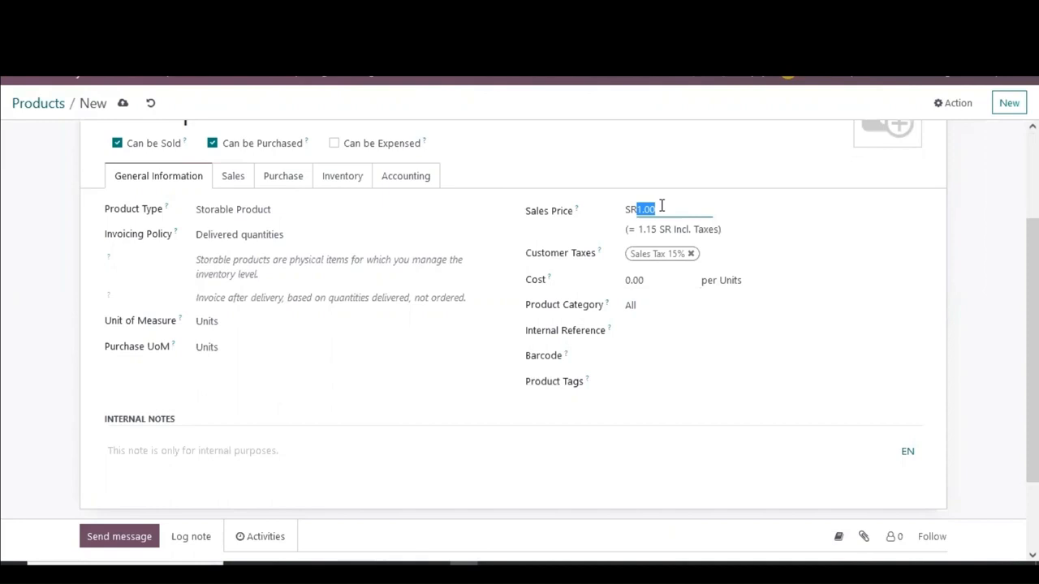
text(500)
click(649, 281)
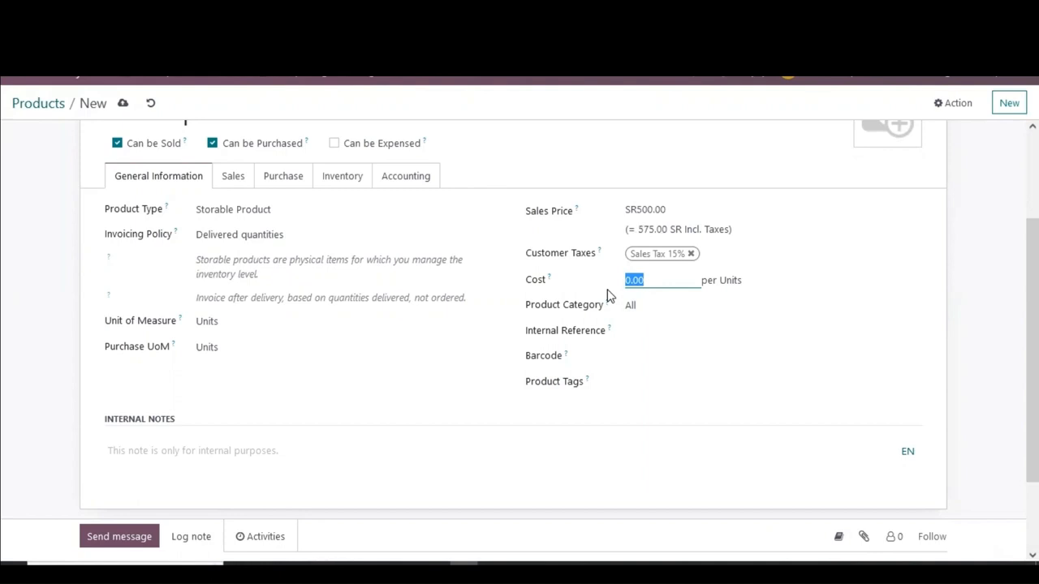
text(100)
Step: Choose All as the product category and open that category's form
click(473, 346)
click(4, 344)
click(219, 323)
click(683, 310)
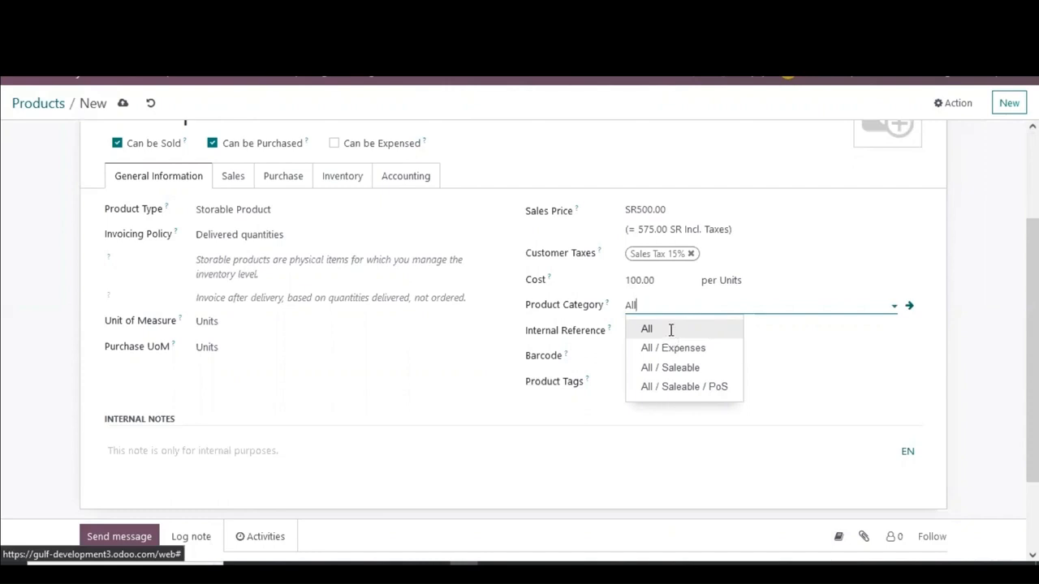
click(671, 331)
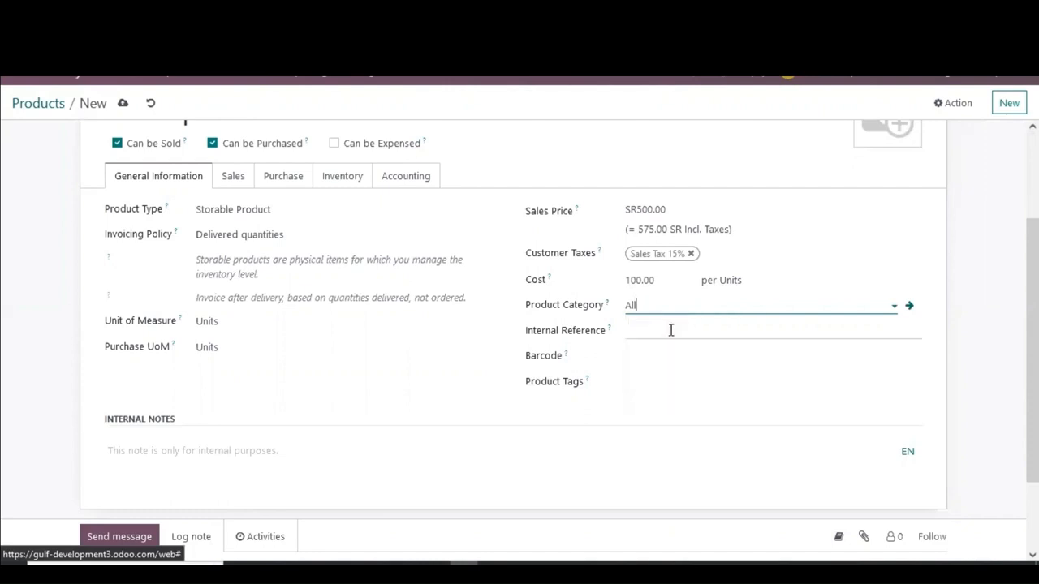
click(910, 313)
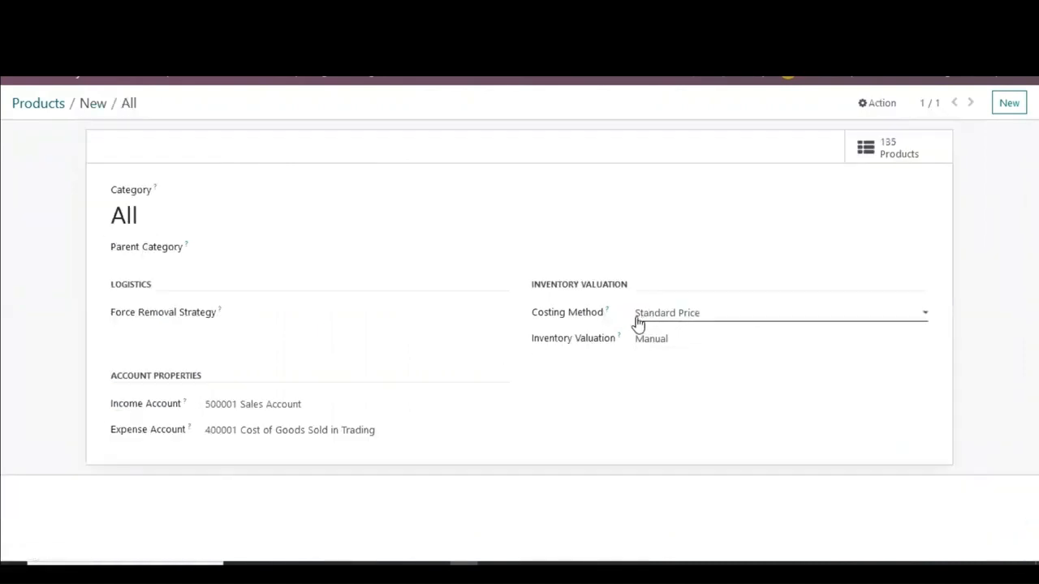
Step: Keep Standard Price costing and set the category's inventory valuation to Automated
click(716, 320)
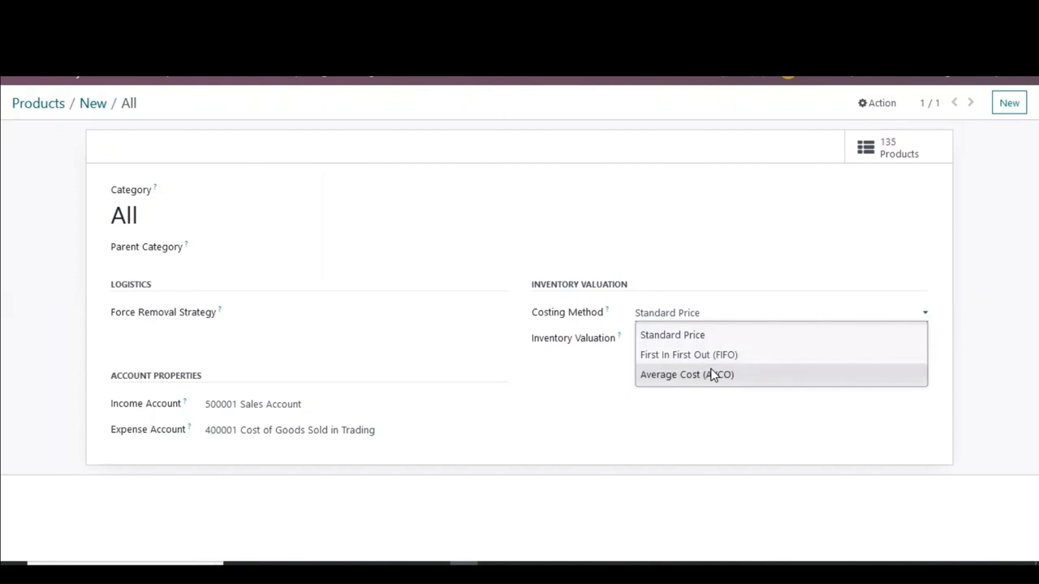
click(565, 378)
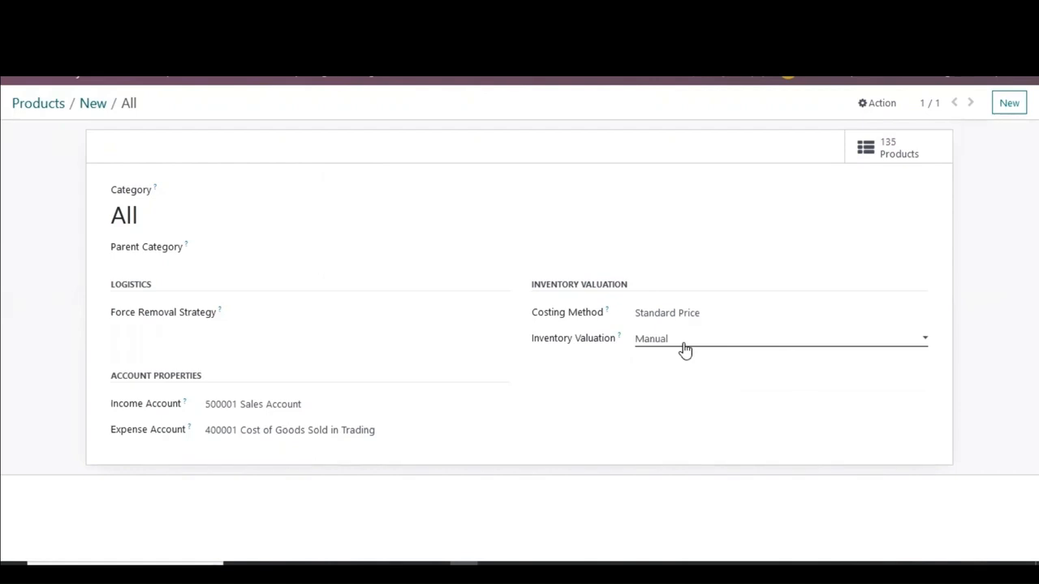
click(684, 349)
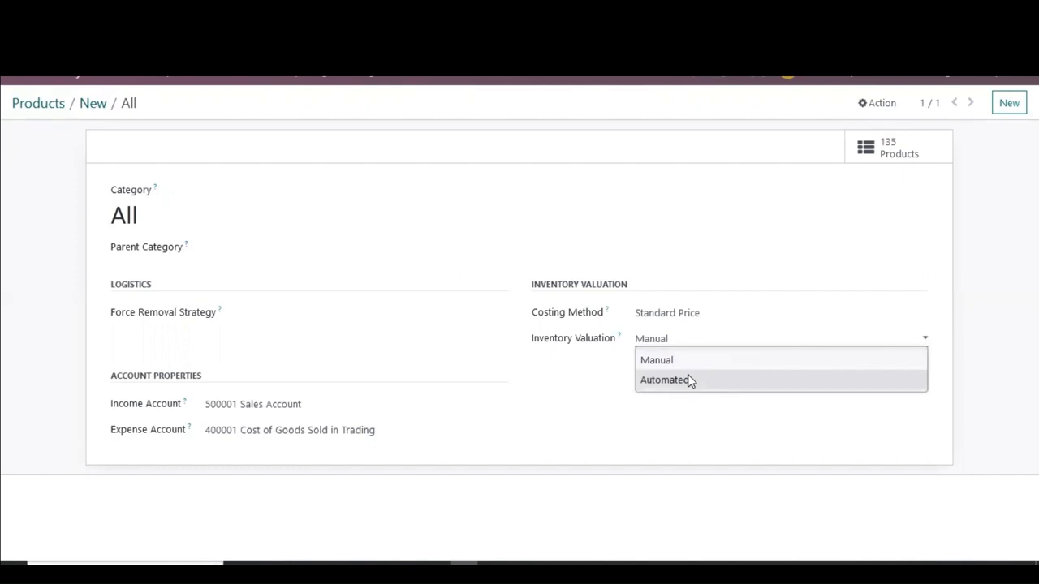
click(687, 379)
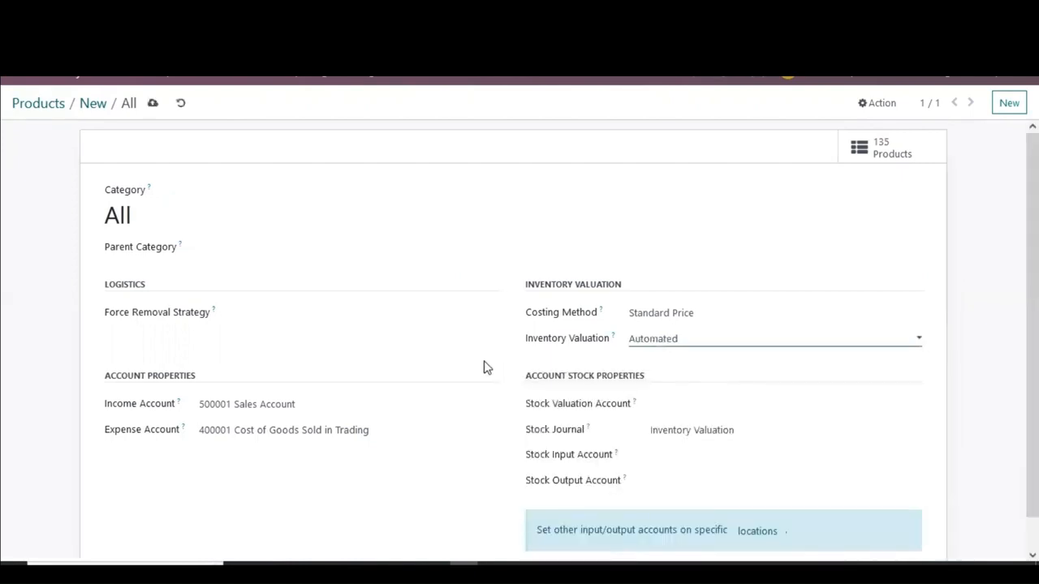
Step: Try searching the stock valuation account field for inventory valuation, then clear the search text
scroll(462, 356, down, 1)
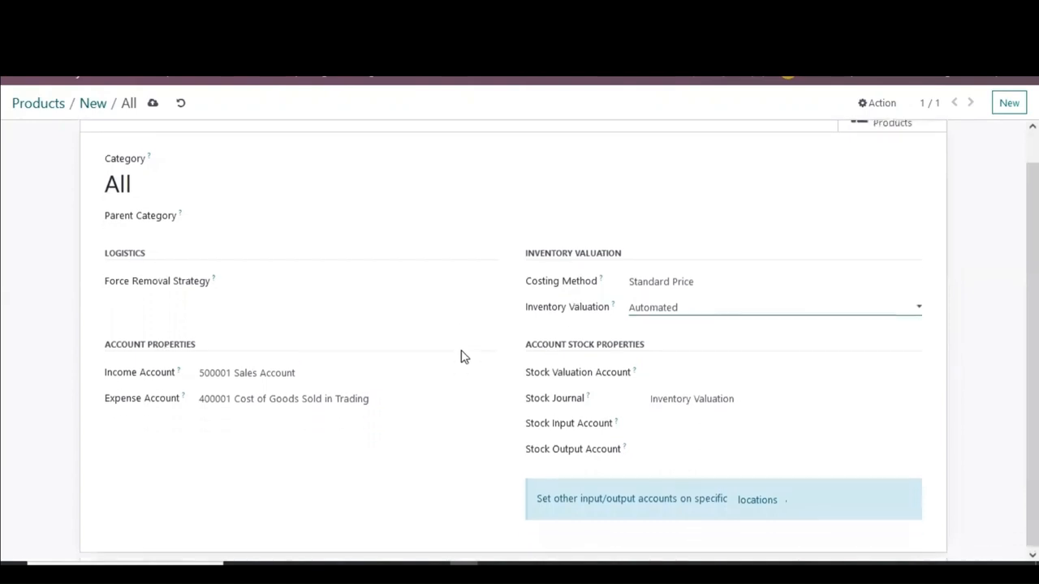
click(700, 371)
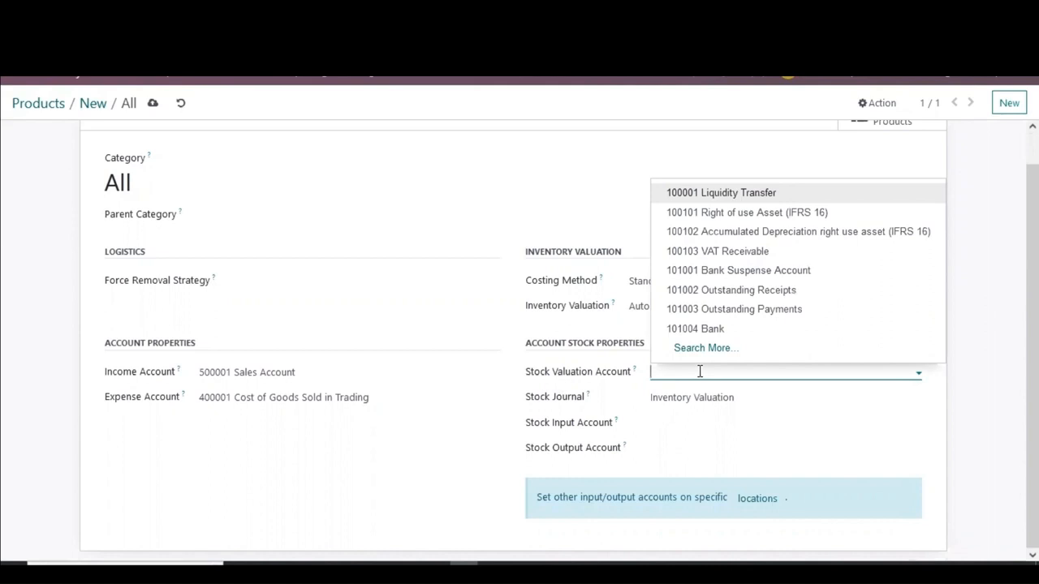
text(inven)
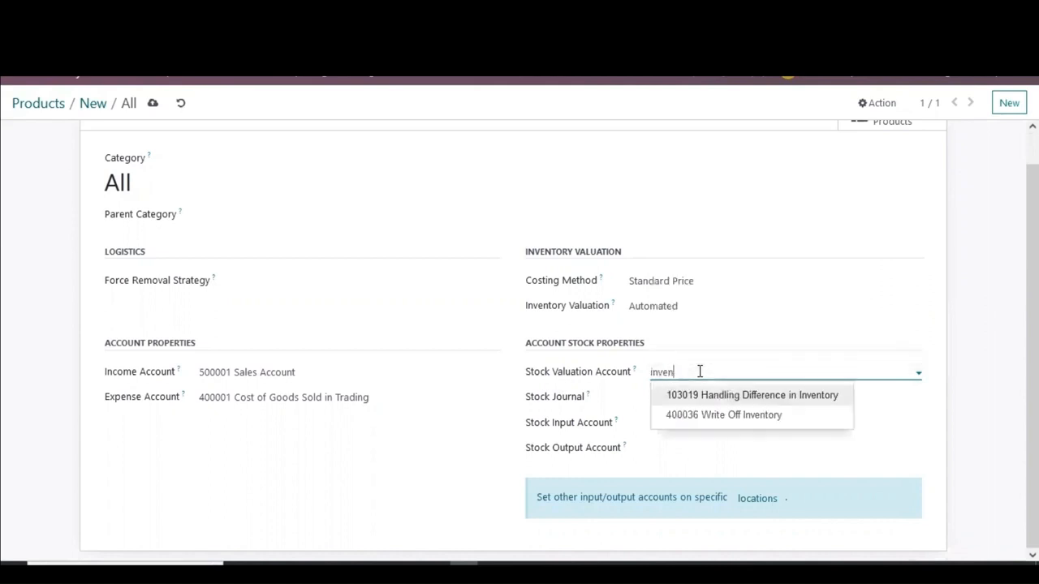
text(tory valuation)
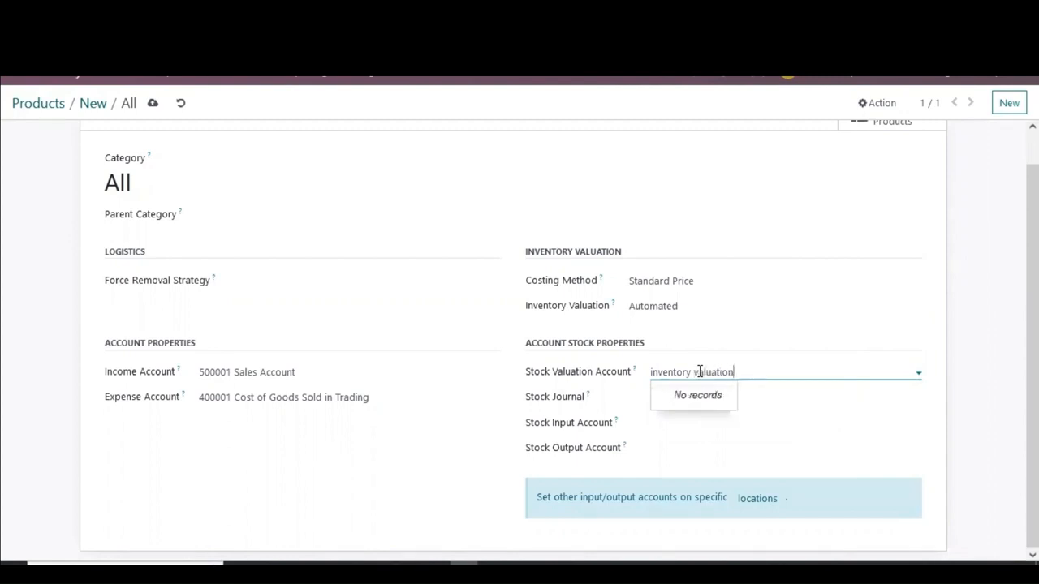
drag(735, 372, 643, 376)
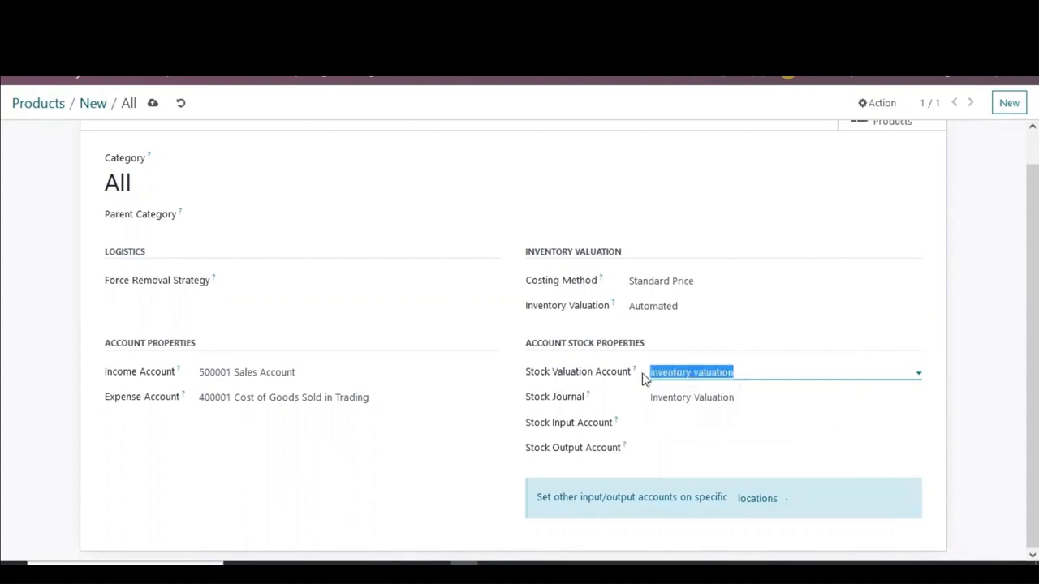
key(BackSpace)
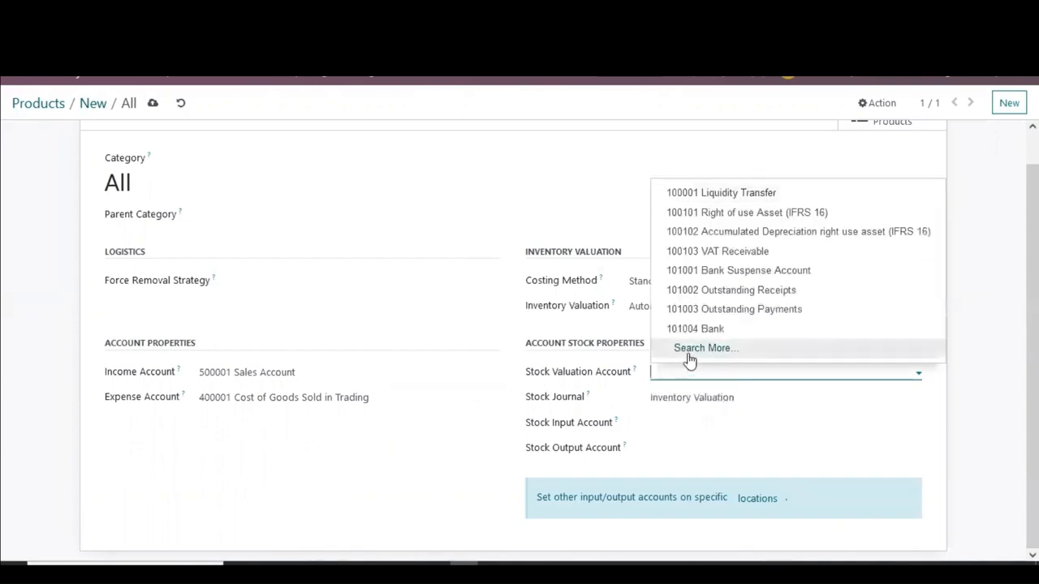
Step: Open the full account search for the stock valuation account and browse the list of accounts
click(687, 355)
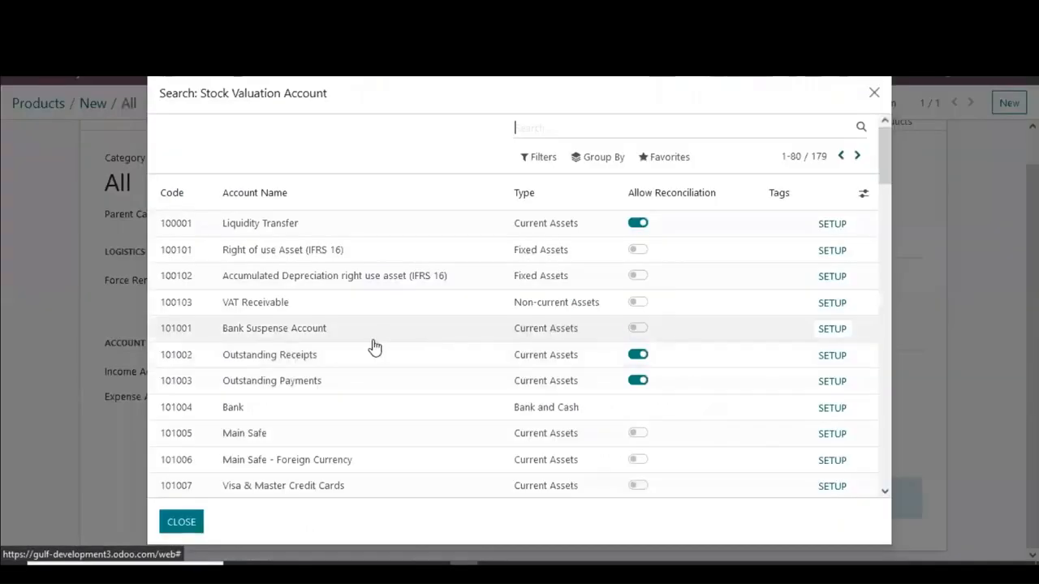
scroll(383, 344, down, 8)
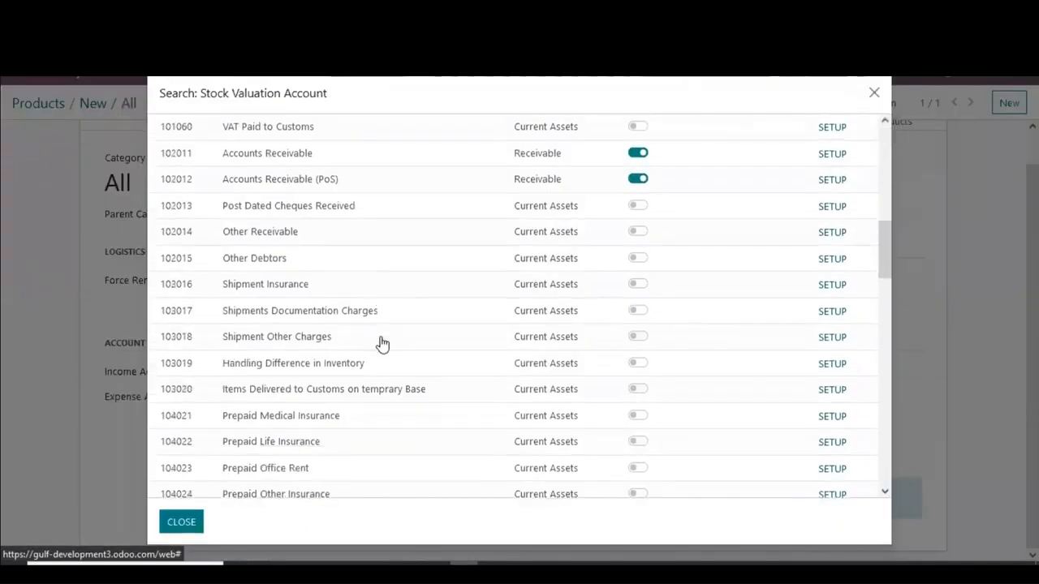
scroll(383, 344, down, 8)
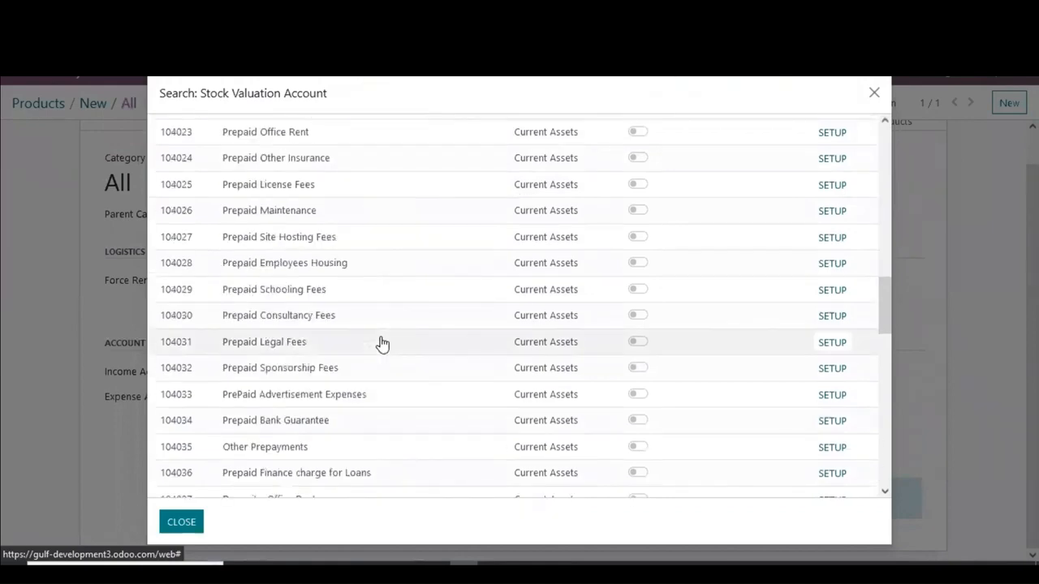
scroll(383, 344, down, 5)
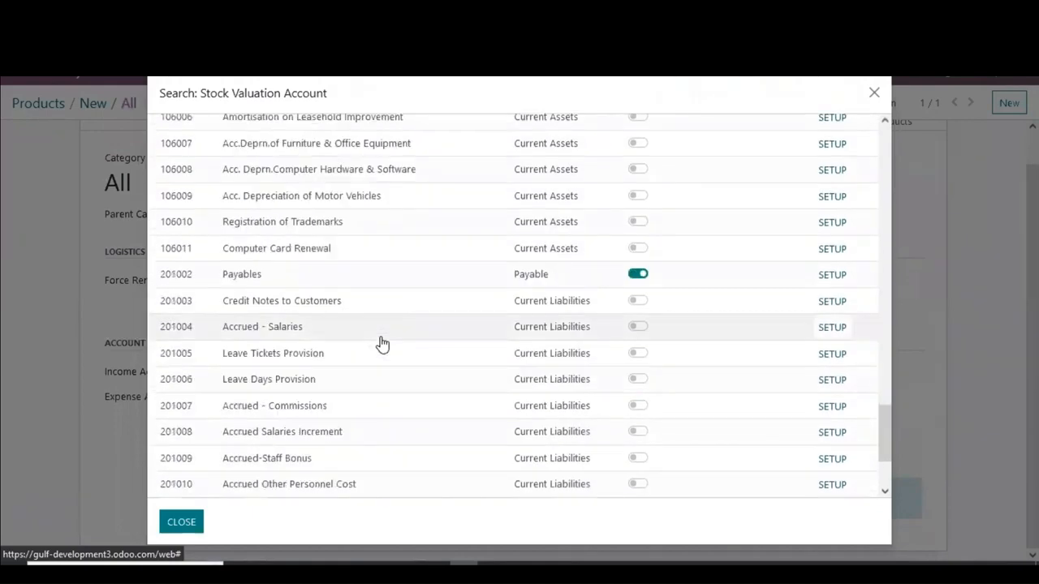
scroll(383, 344, down, 2)
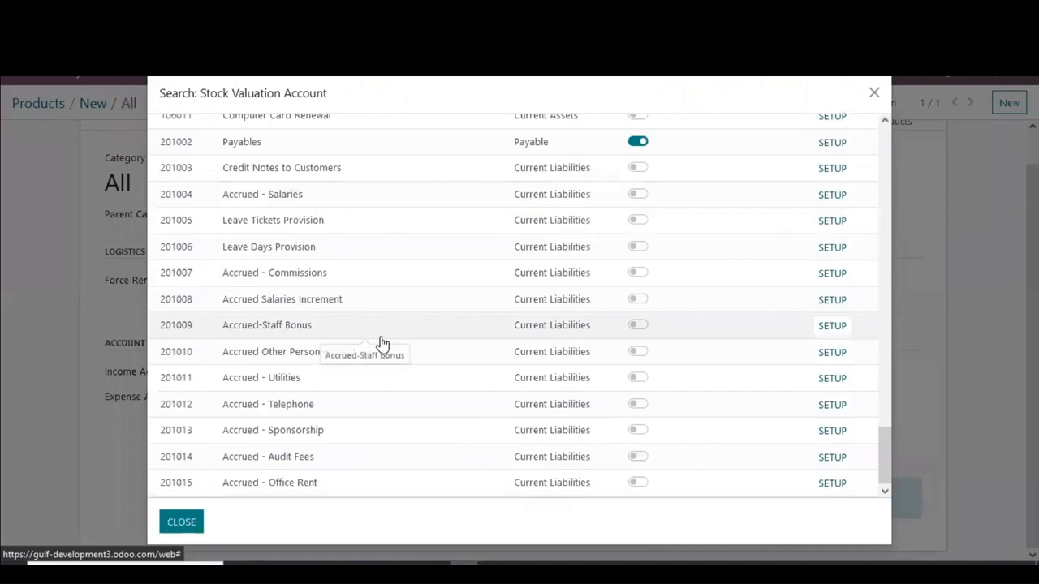
scroll(383, 344, up, 20)
scroll(382, 345, up, 6)
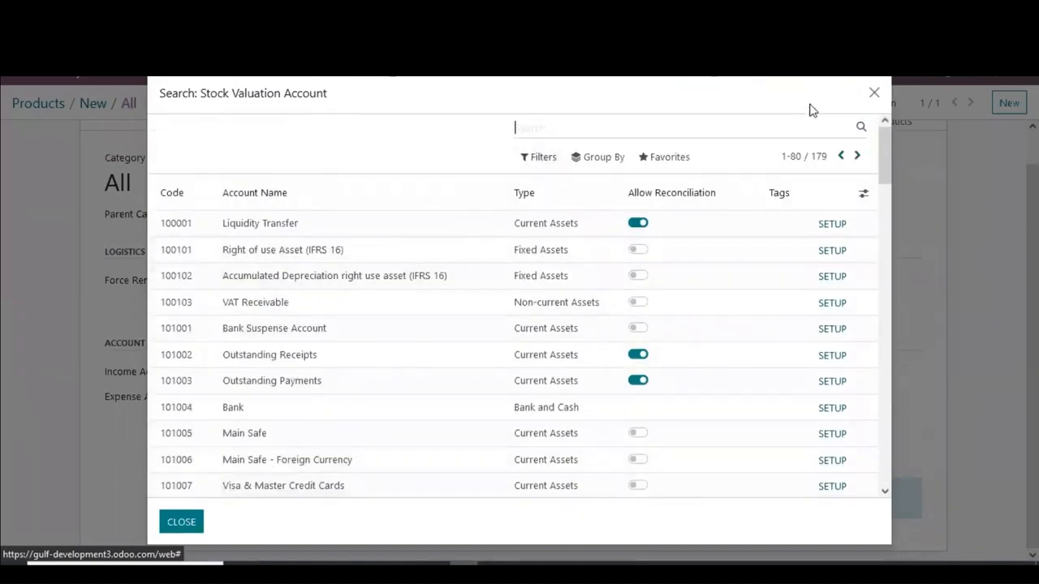
Step: Reopen the full account search for the stock valuation account, search it for stock, and remove that search filter
click(874, 94)
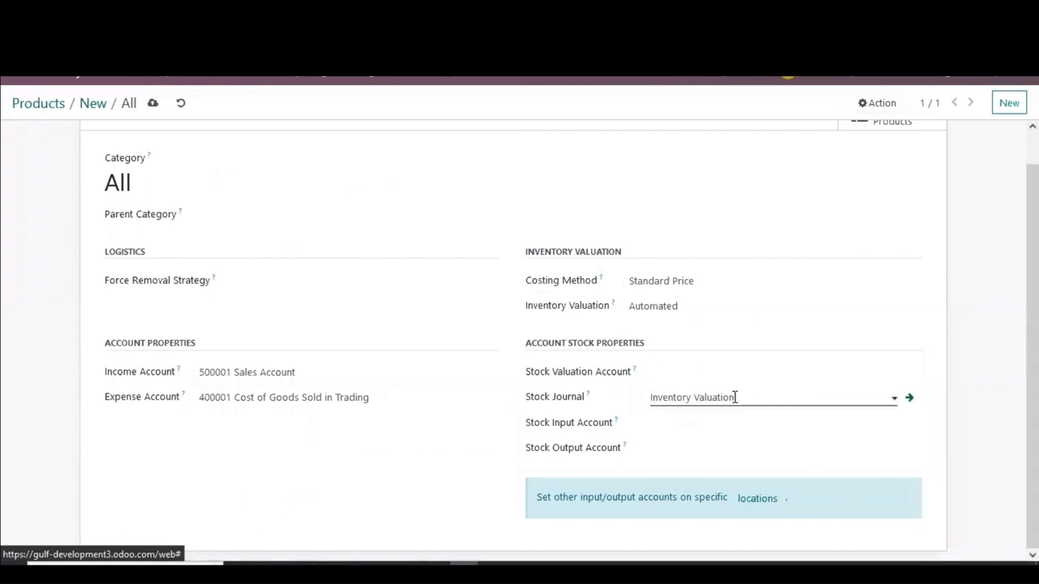
click(705, 371)
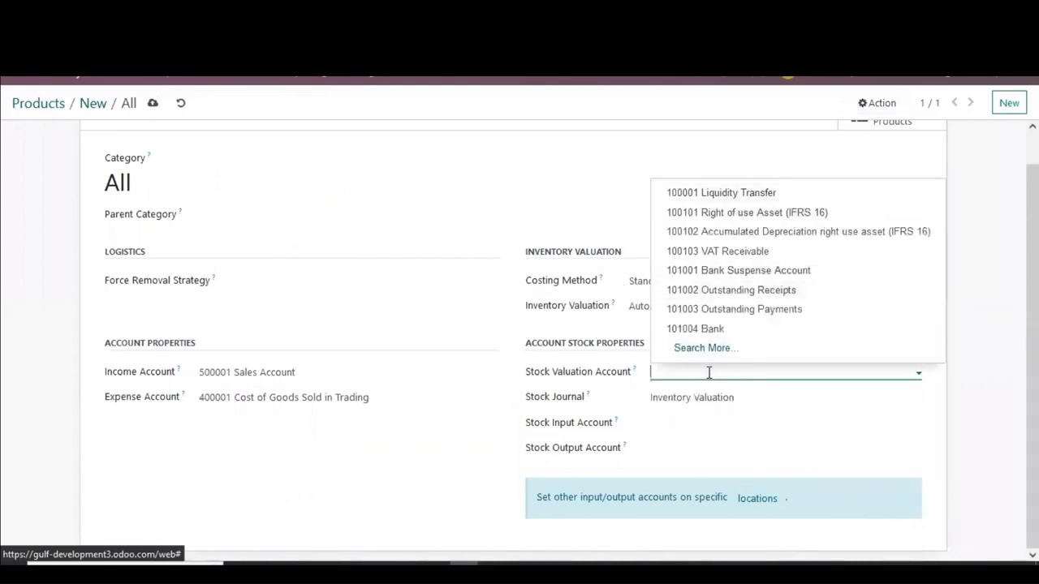
click(709, 349)
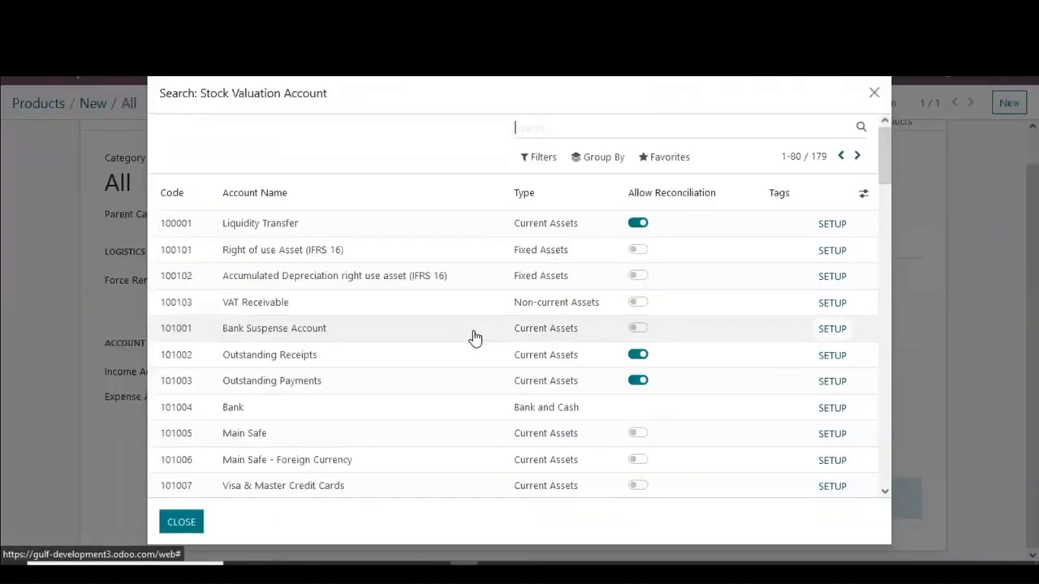
text(stock)
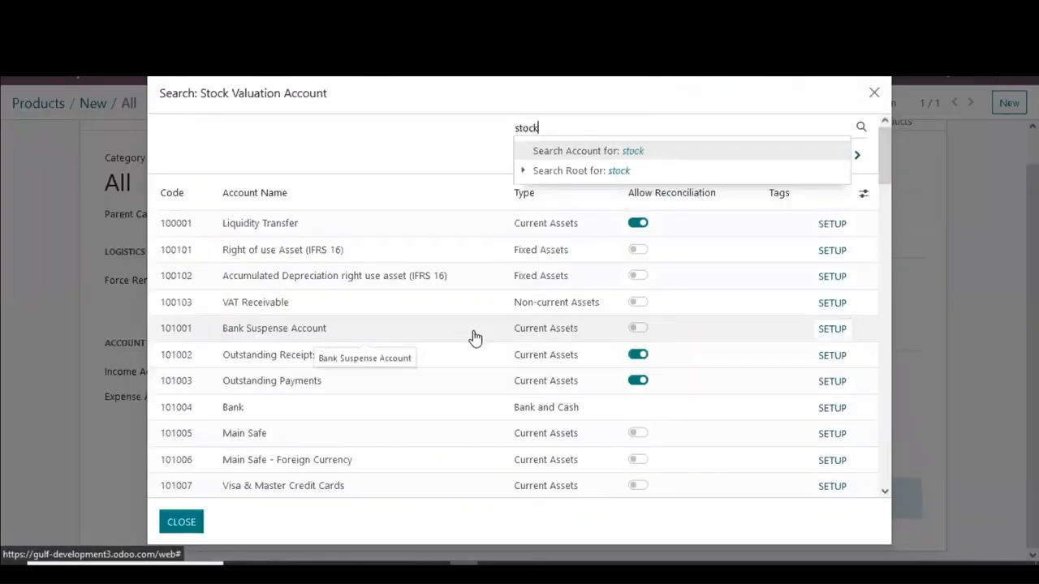
key(Return)
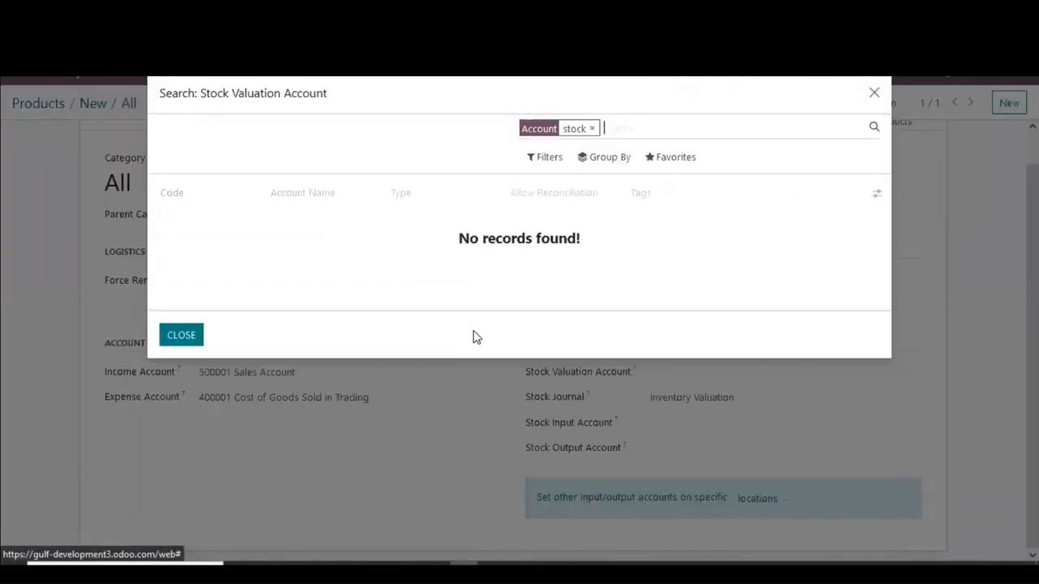
click(594, 128)
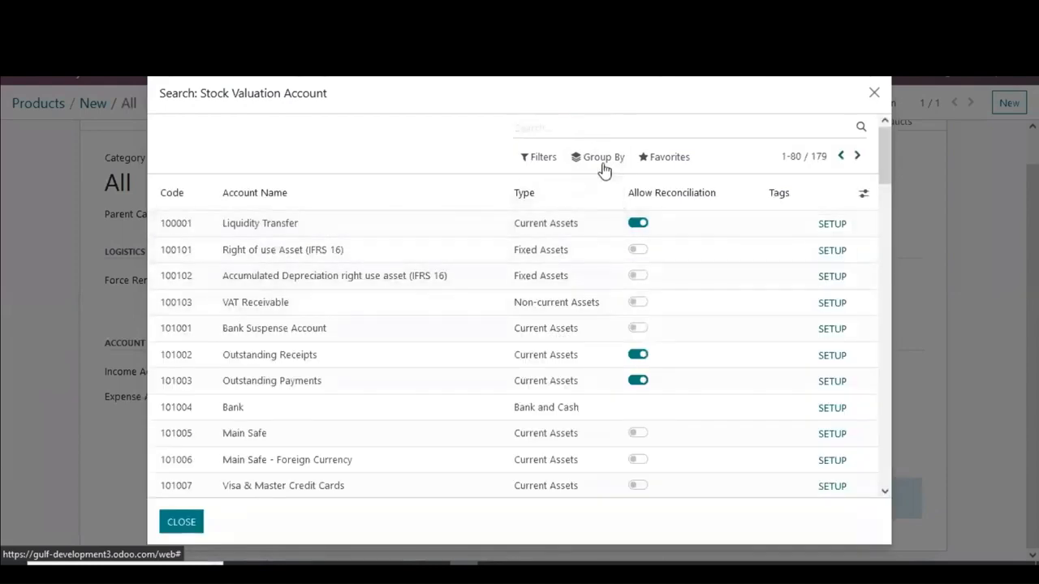
Step: Group the account search results by account type and browse the Current Assets accounts, then close the search
click(602, 158)
click(604, 183)
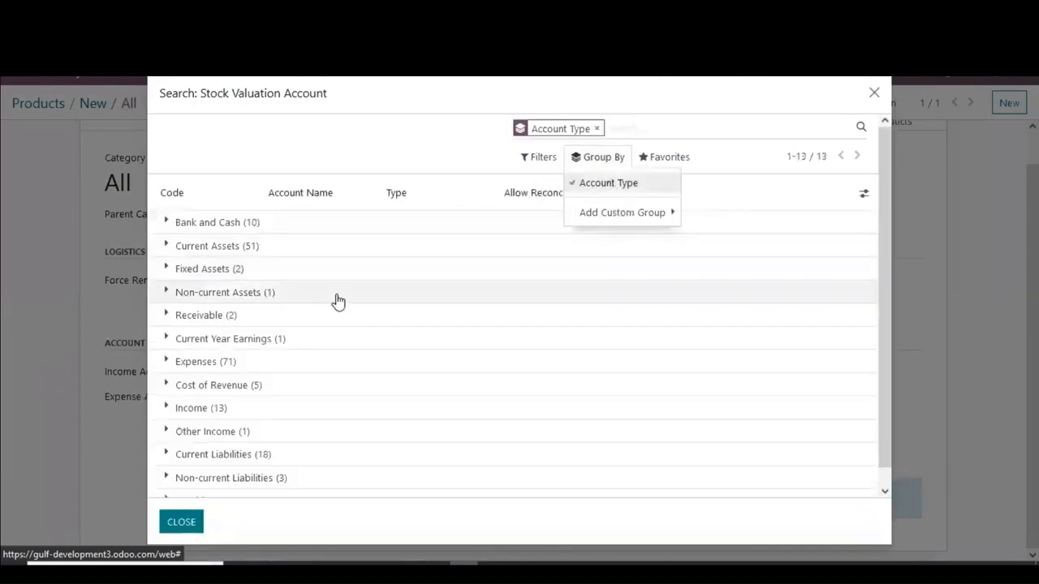
click(314, 254)
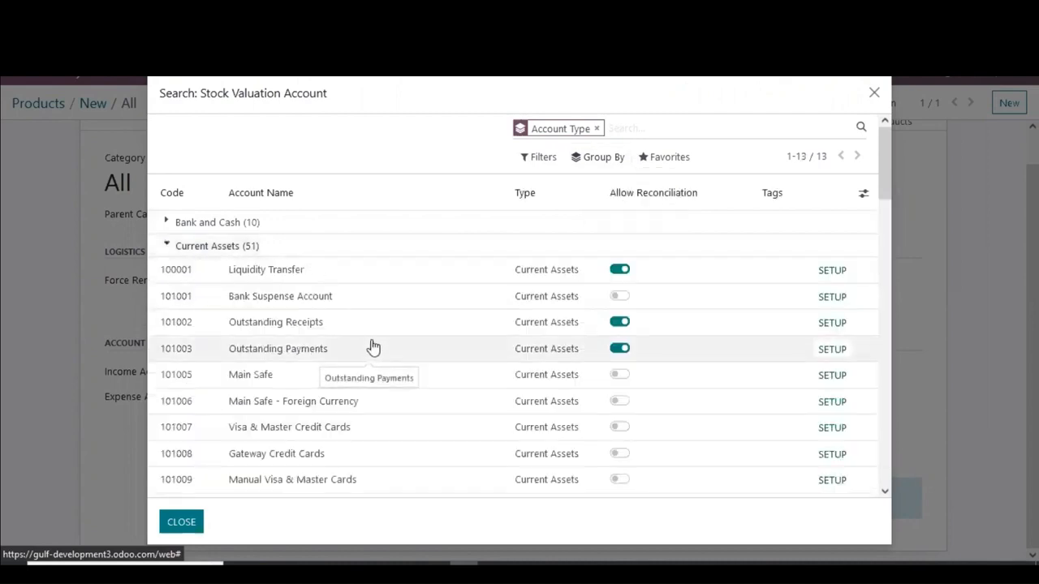
scroll(372, 347, down, 3)
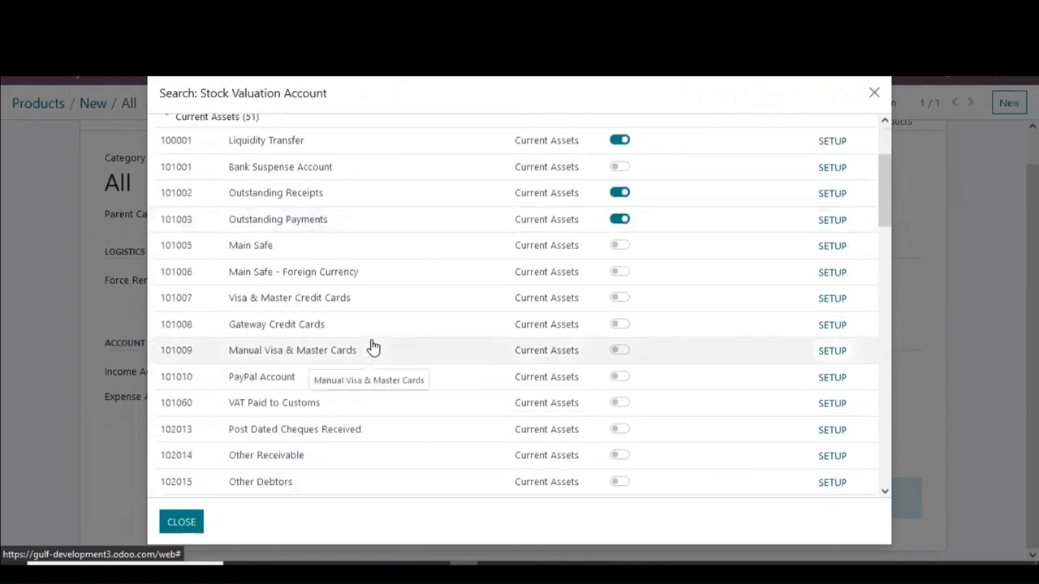
scroll(373, 347, down, 3)
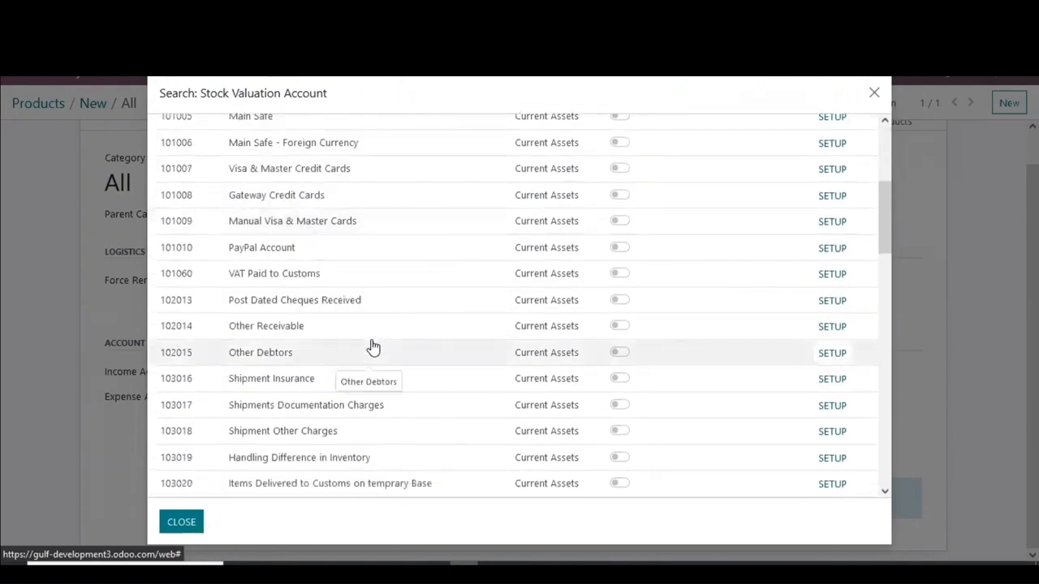
scroll(372, 347, down, 3)
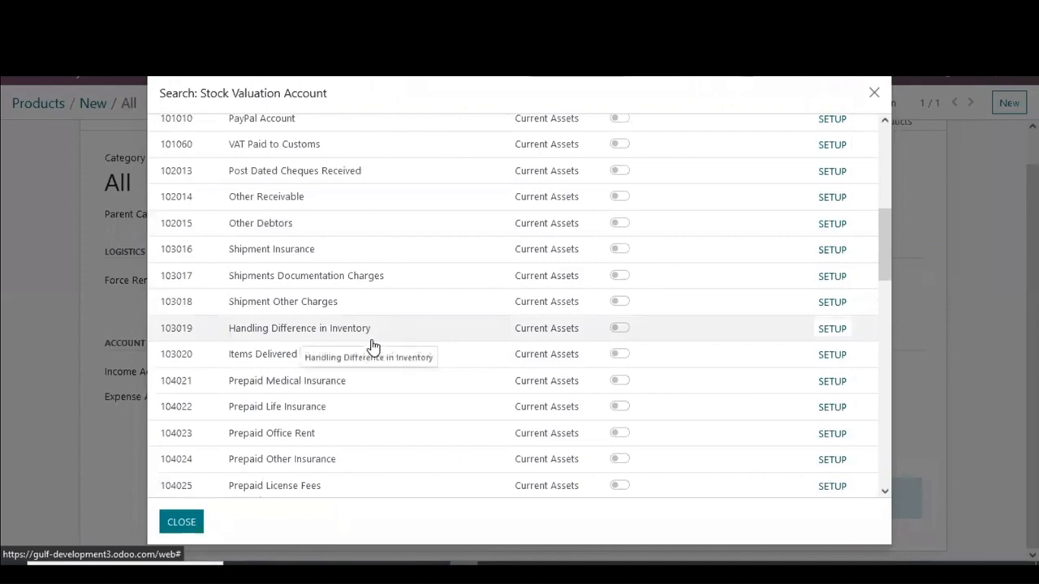
scroll(372, 348, down, 3)
scroll(372, 347, down, 9)
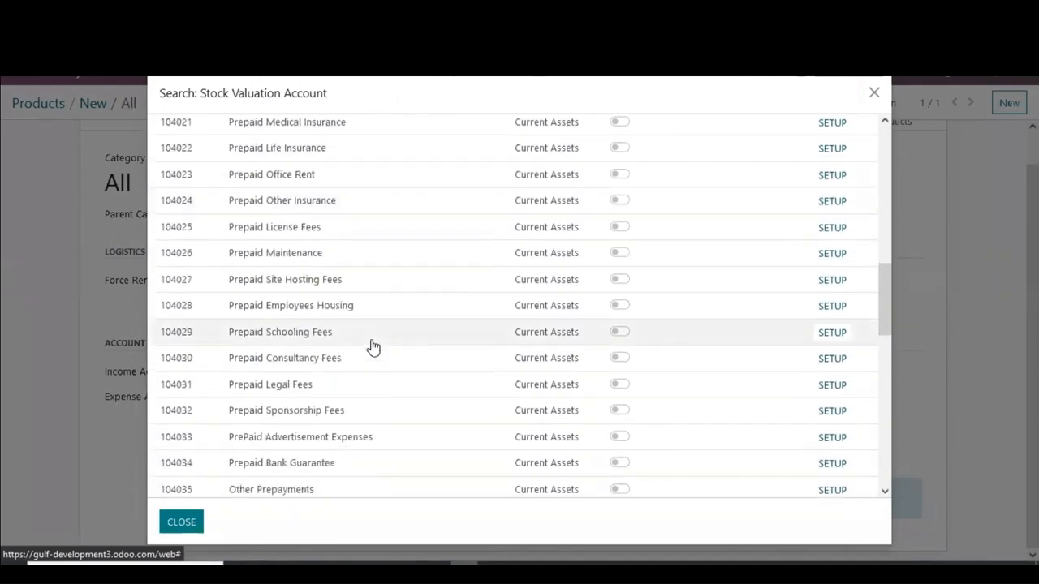
scroll(372, 347, down, 6)
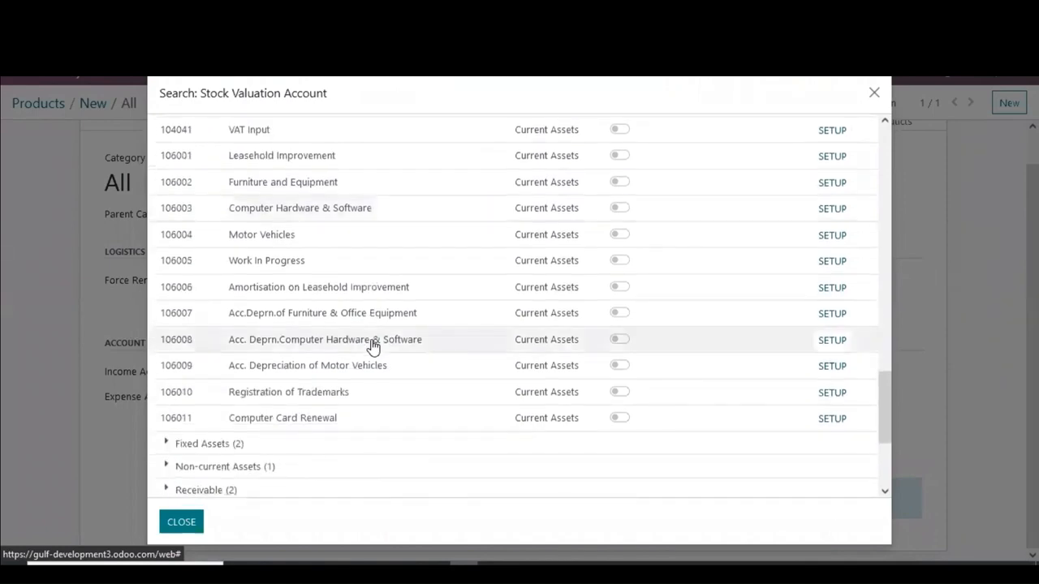
scroll(329, 364, up, 7)
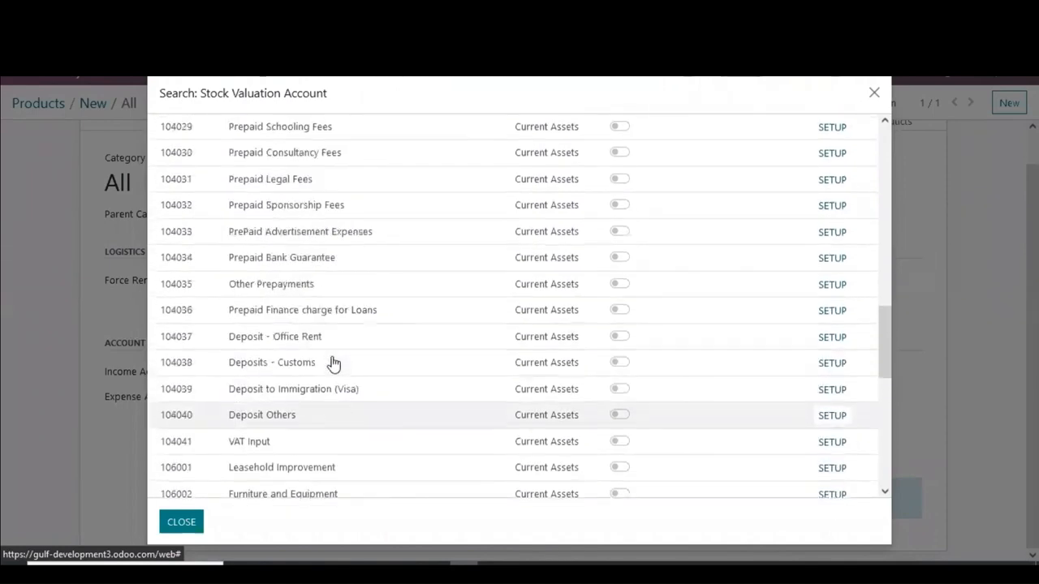
scroll(332, 364, up, 10)
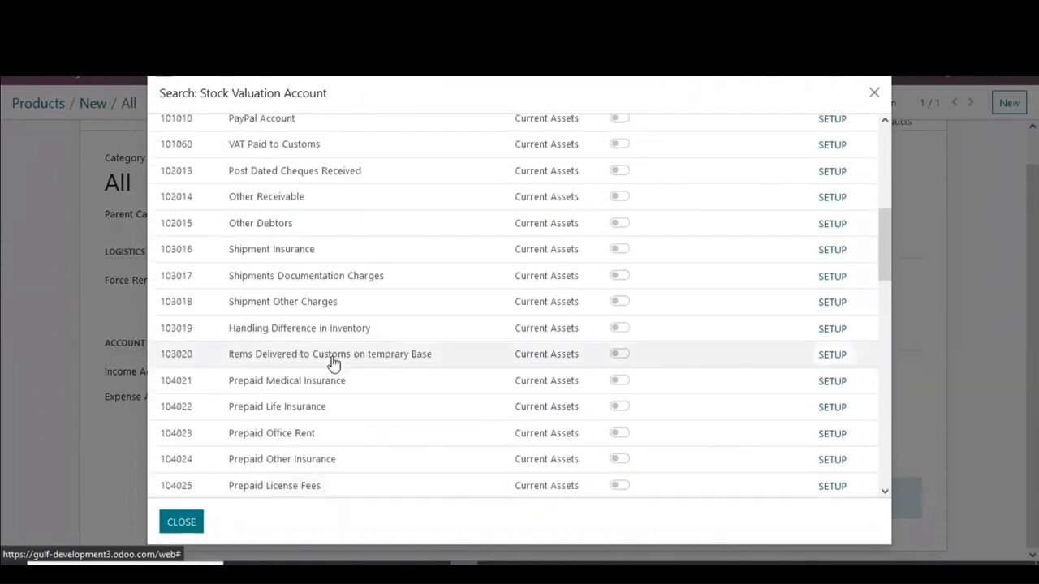
scroll(332, 364, up, 3)
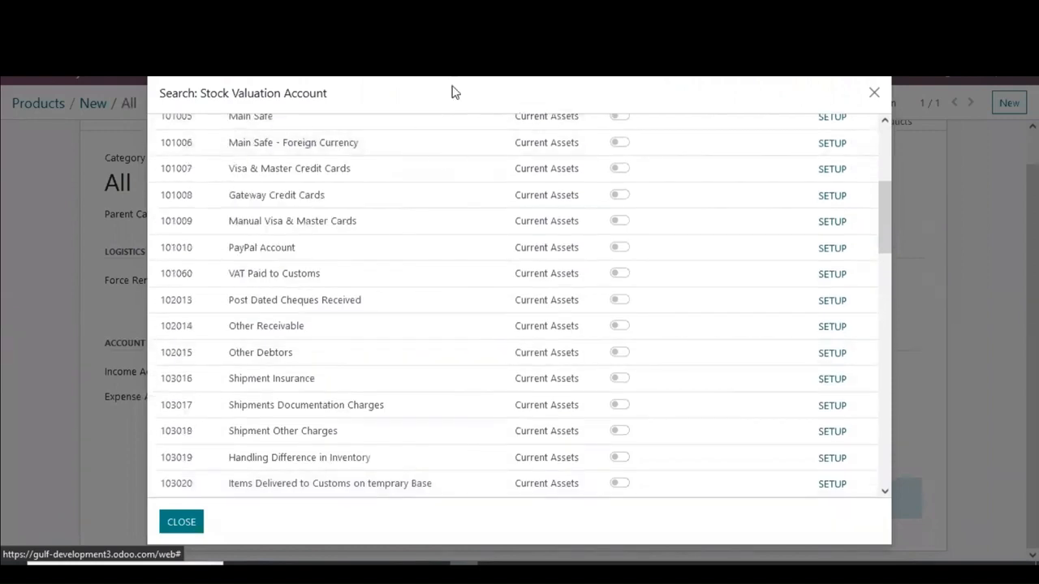
scroll(369, 286, up, 5)
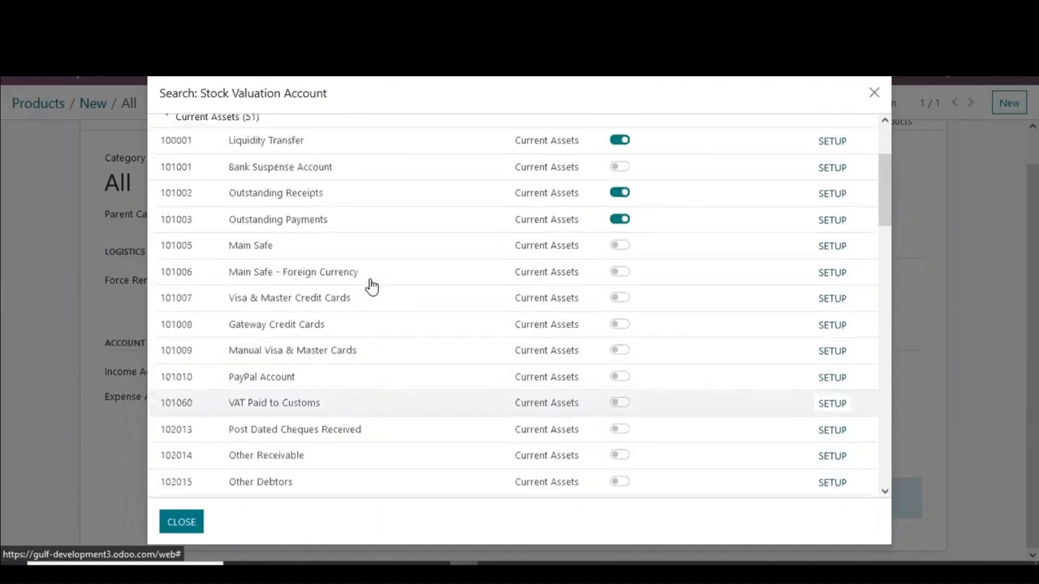
scroll(369, 286, down, 6)
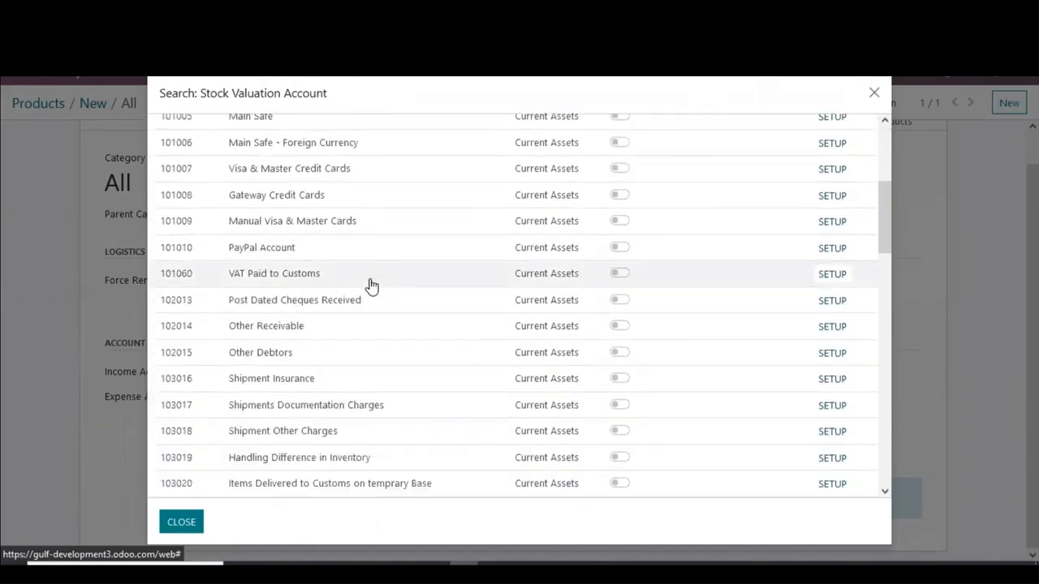
scroll(369, 285, up, 3)
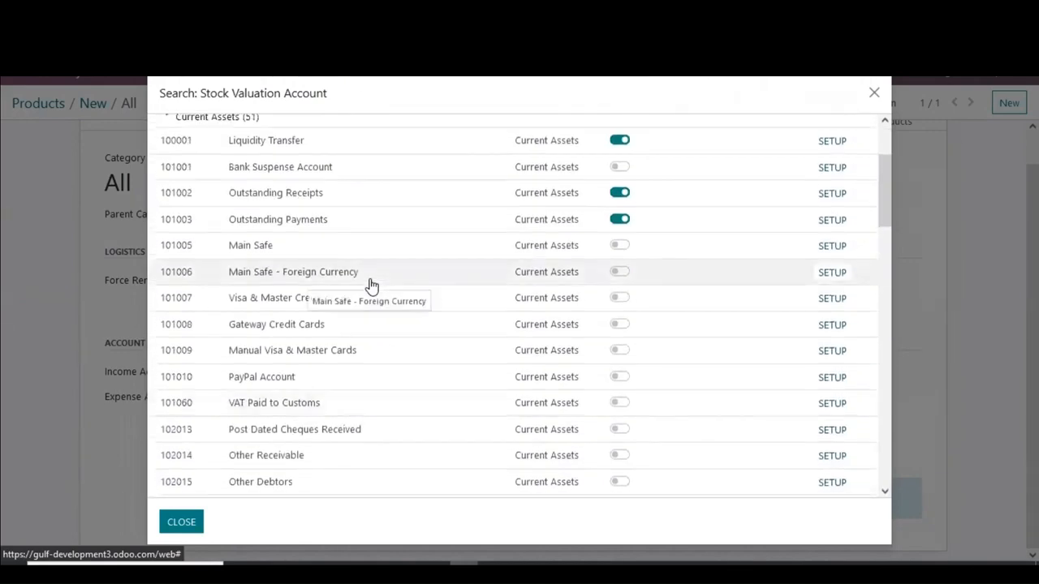
scroll(371, 286, down, 3)
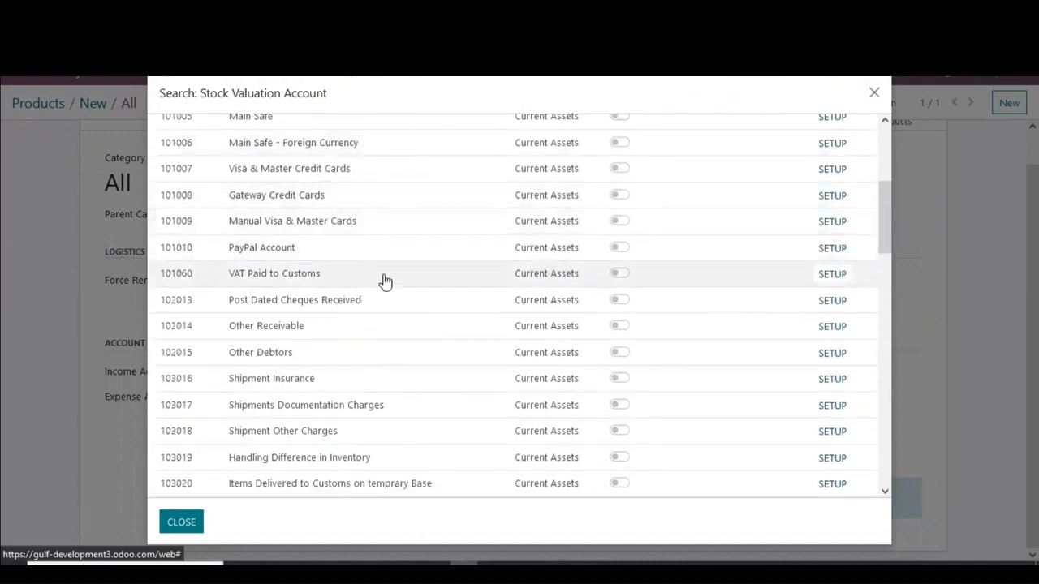
scroll(383, 281, down, 5)
scroll(386, 281, down, 4)
scroll(386, 281, up, 20)
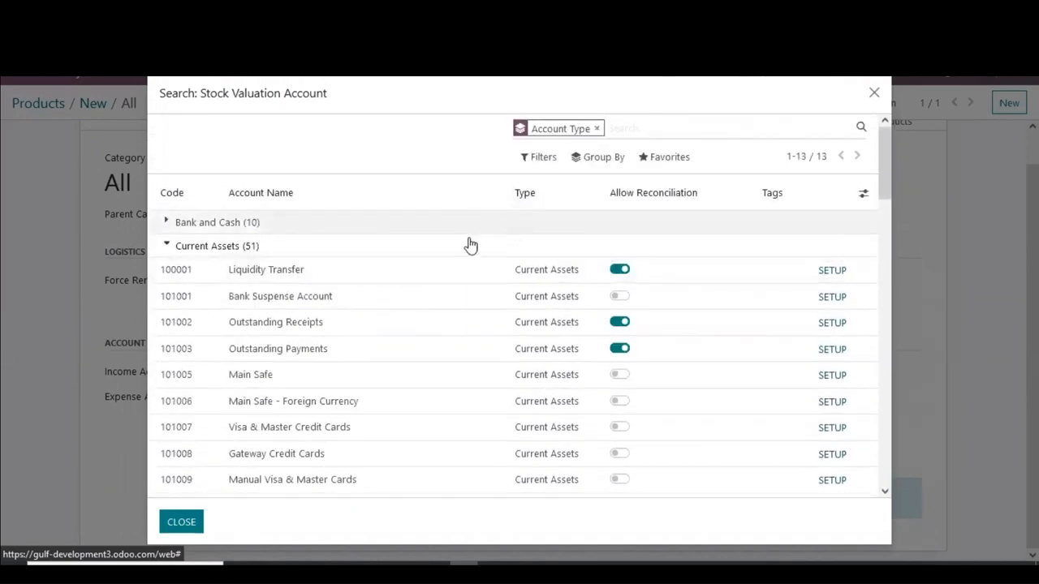
click(874, 94)
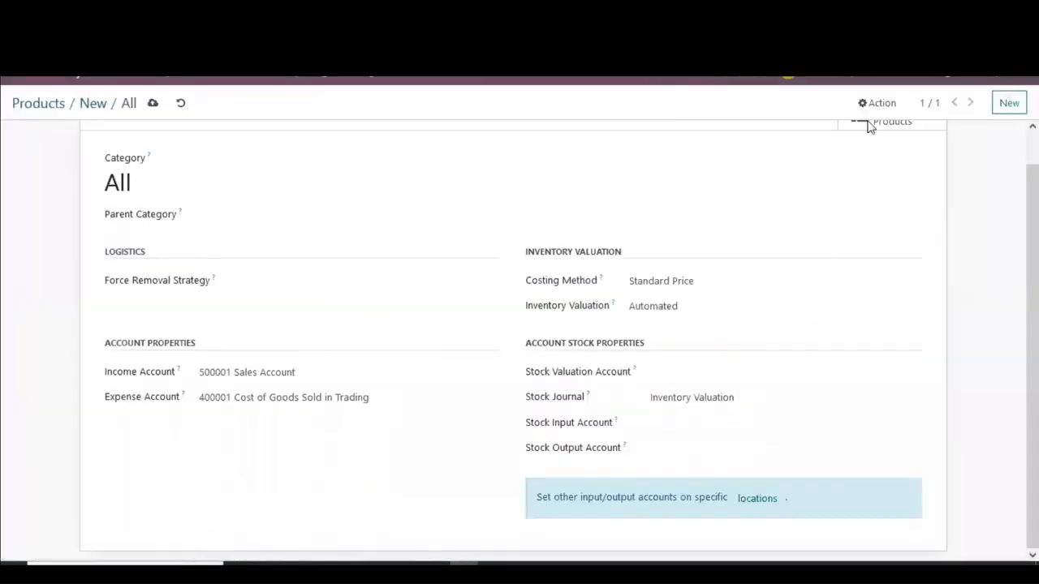
Step: Duplicate the browser tab and open the Chart of Accounts in the Accounting app
right_click(324, 74)
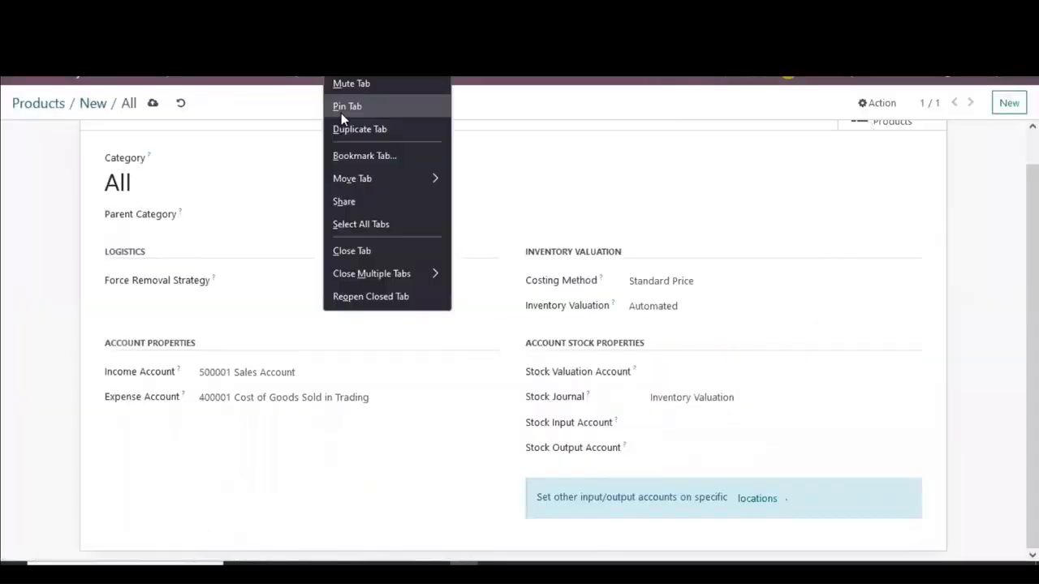
click(344, 125)
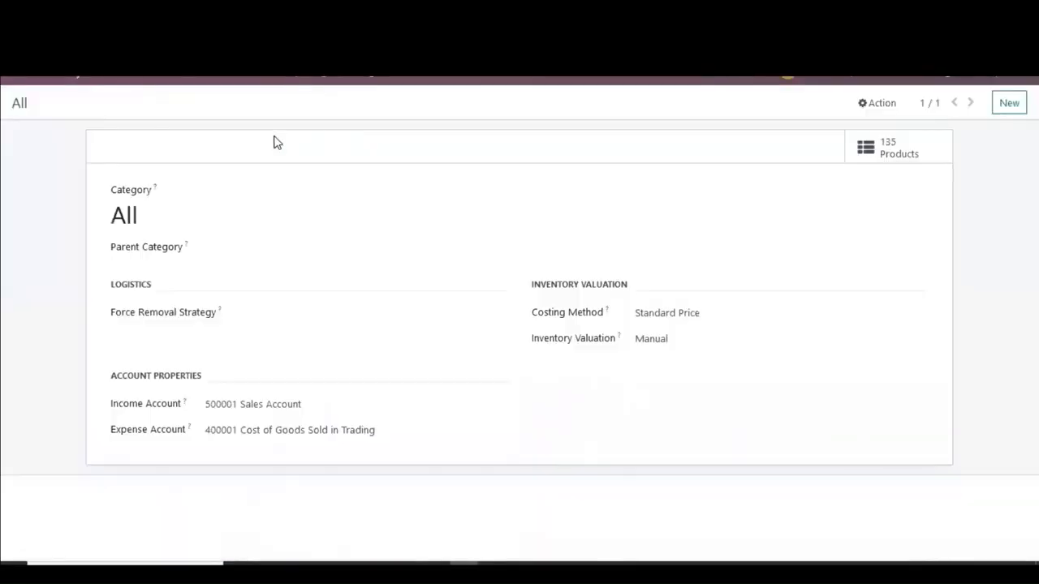
click(11, 81)
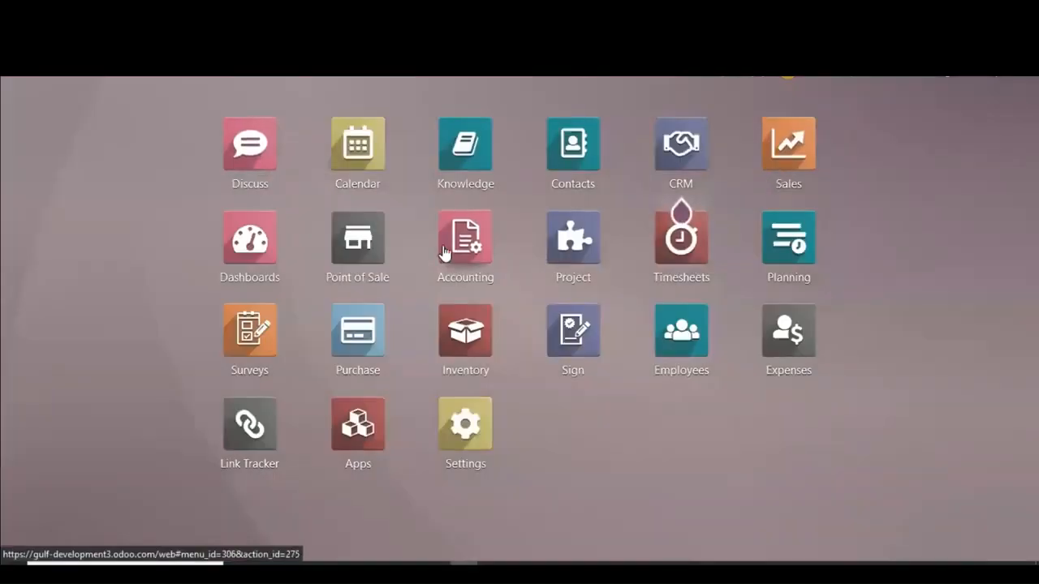
click(445, 249)
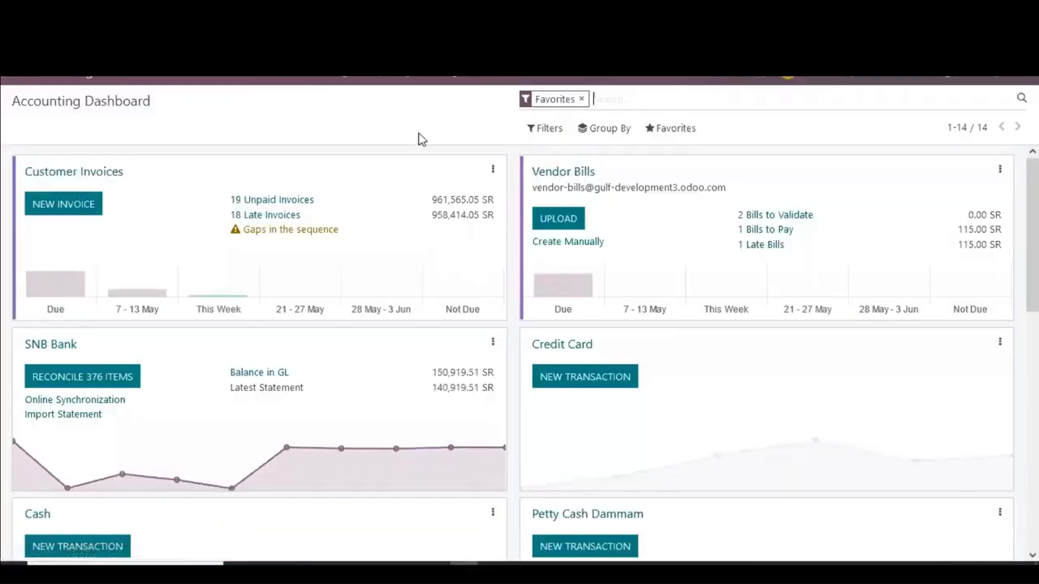
click(459, 79)
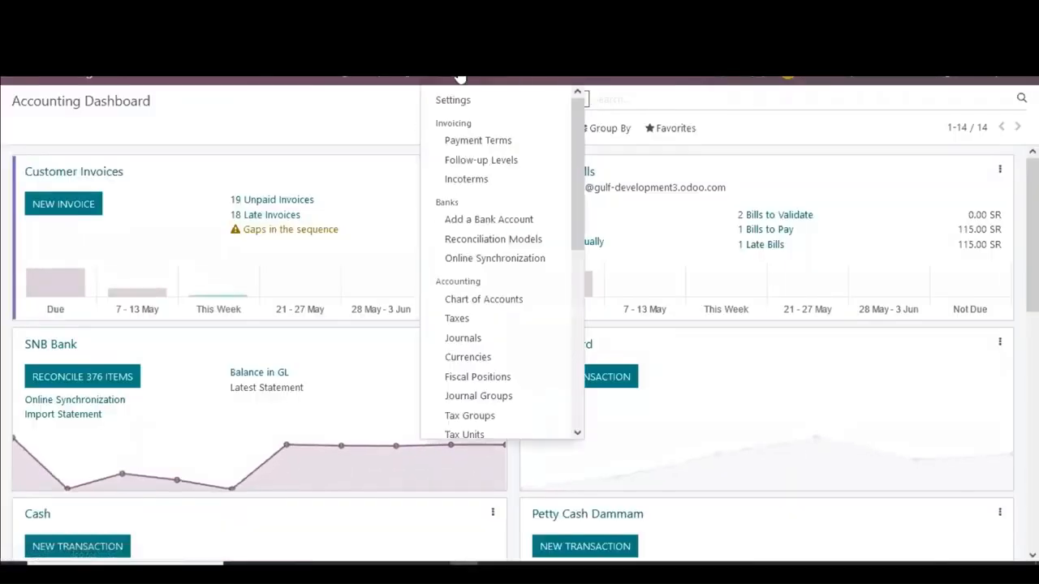
click(486, 301)
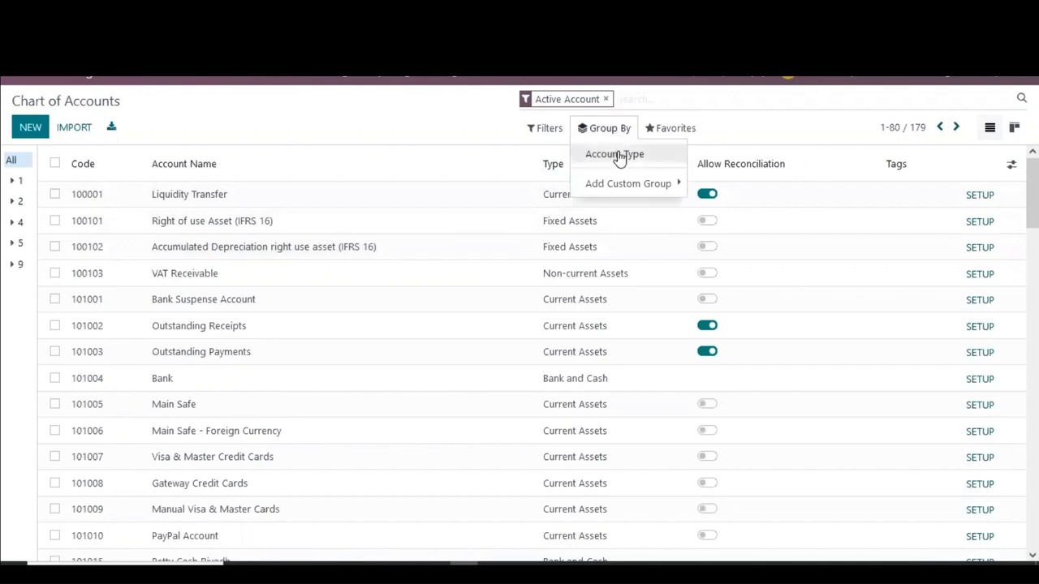
Step: Group the chart of accounts by account type and browse the Current Assets group
click(619, 155)
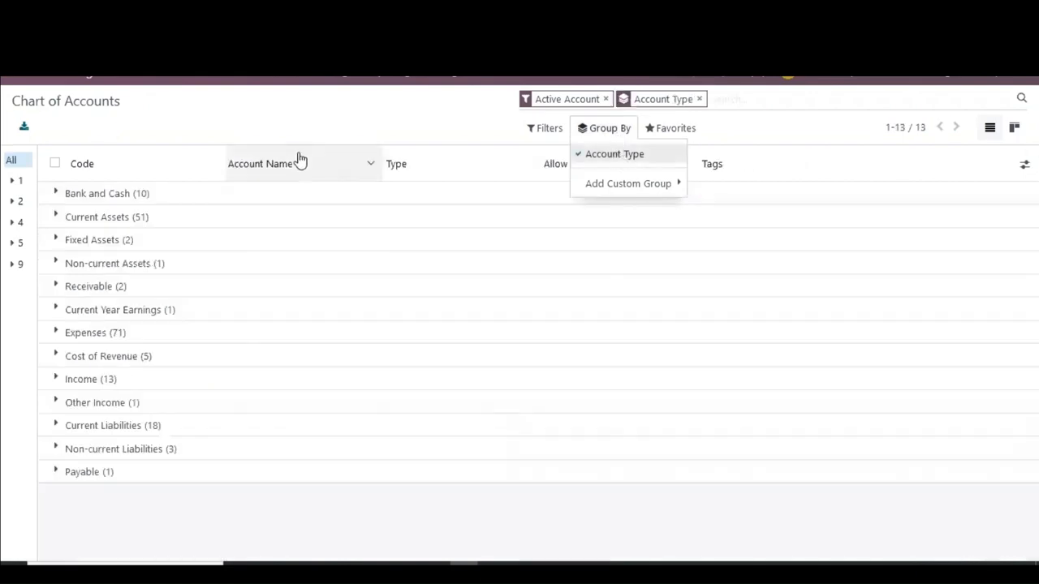
click(181, 225)
scroll(201, 297, down, 5)
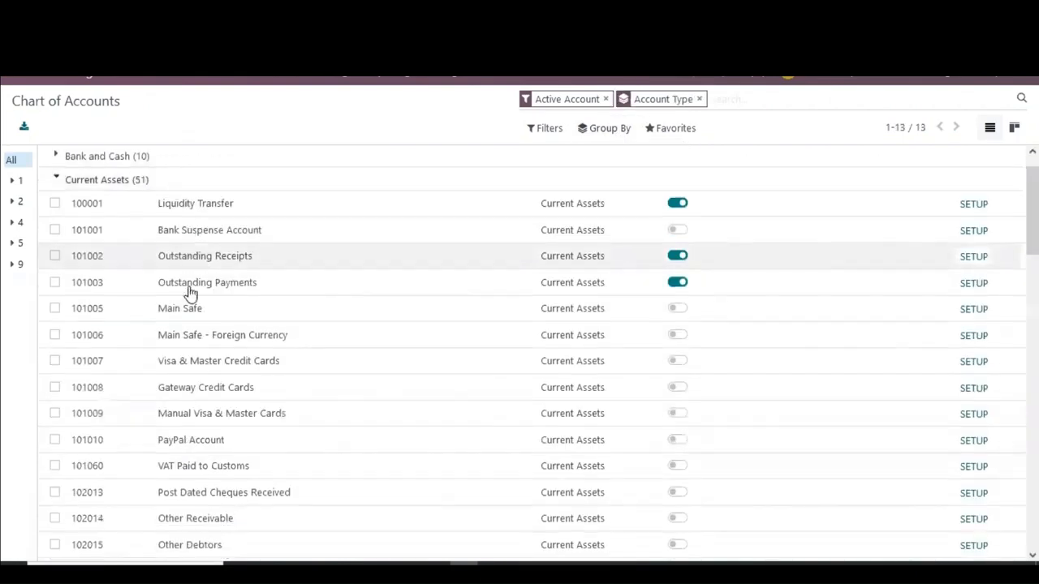
scroll(190, 295, up, 5)
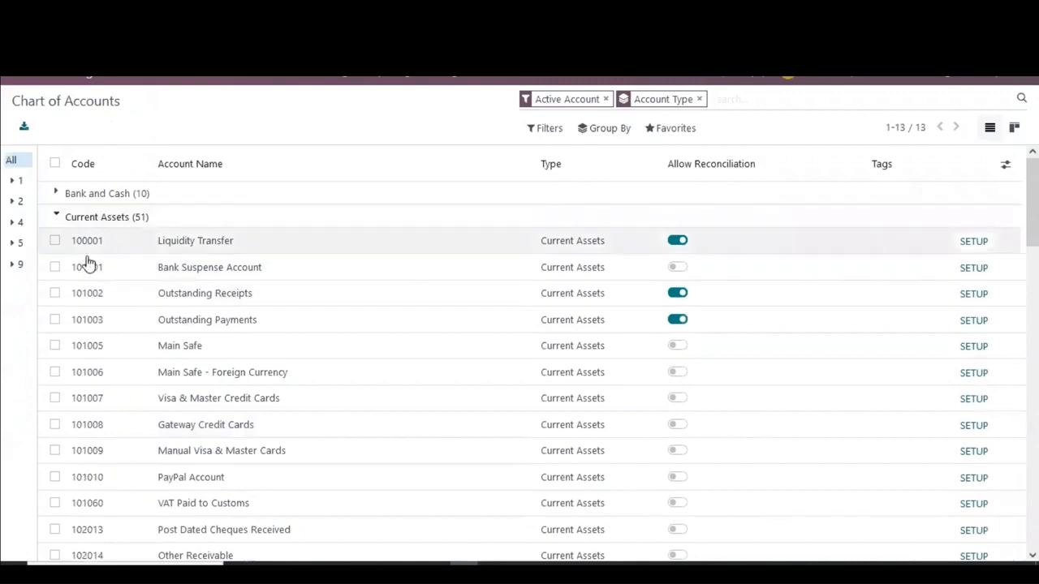
scroll(127, 301, down, 20)
scroll(127, 297, down, 2)
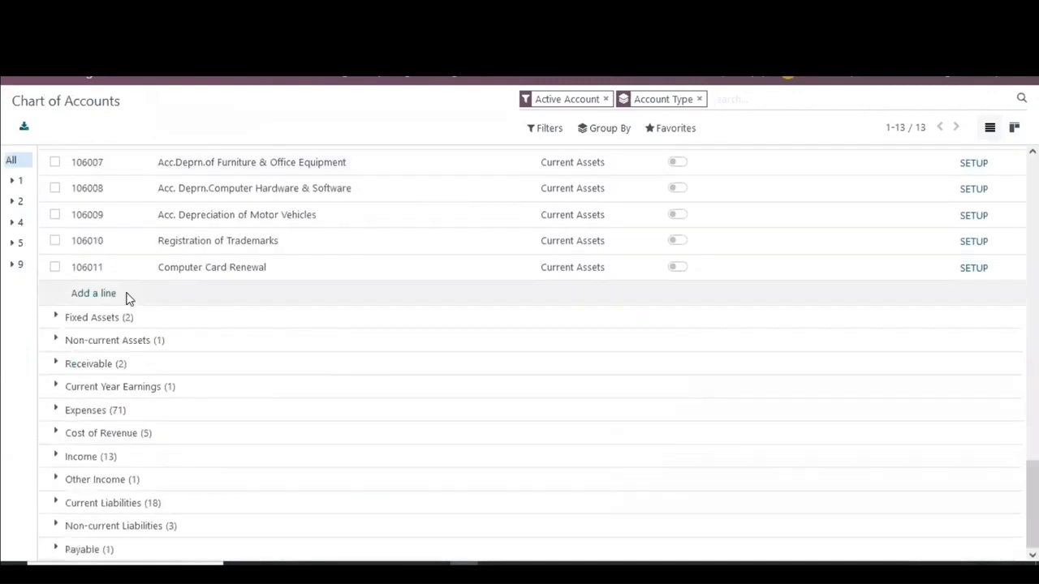
scroll(89, 443, up, 2)
Step: Add a Current Assets account with code 101166 named Stock in hand to the chart of accounts
click(186, 419)
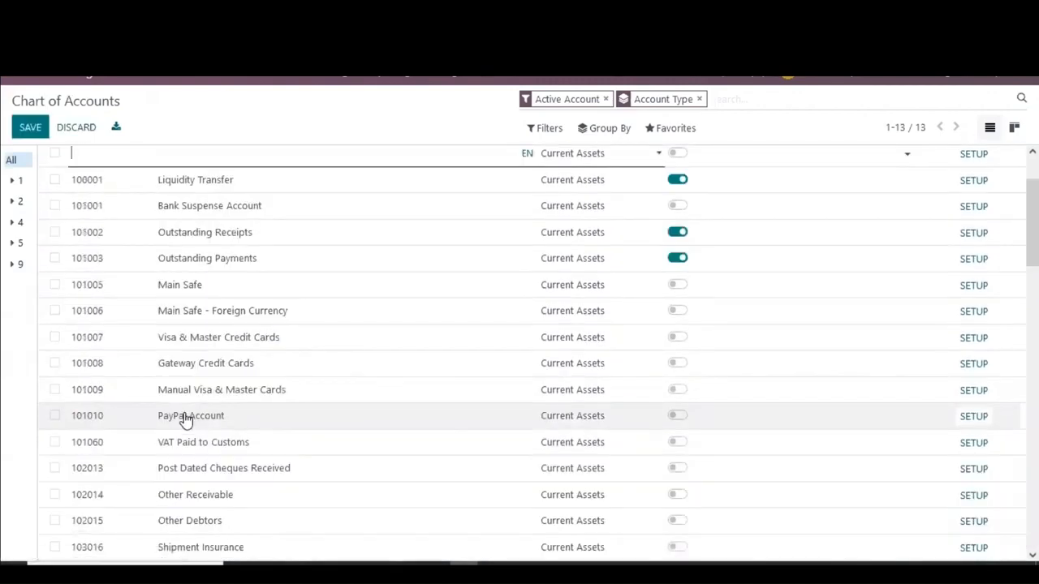
text(101166)
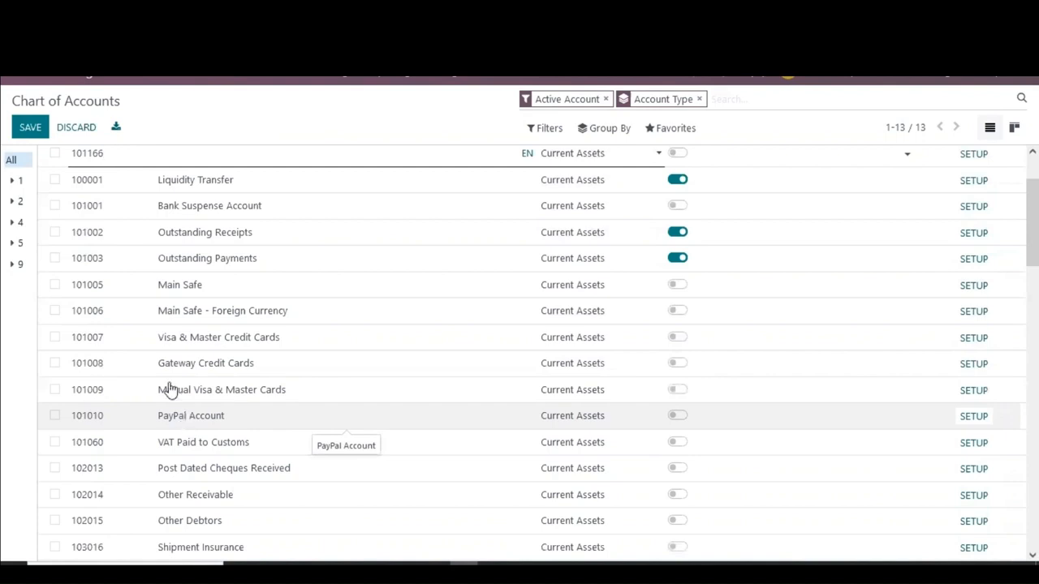
click(218, 163)
text(St)
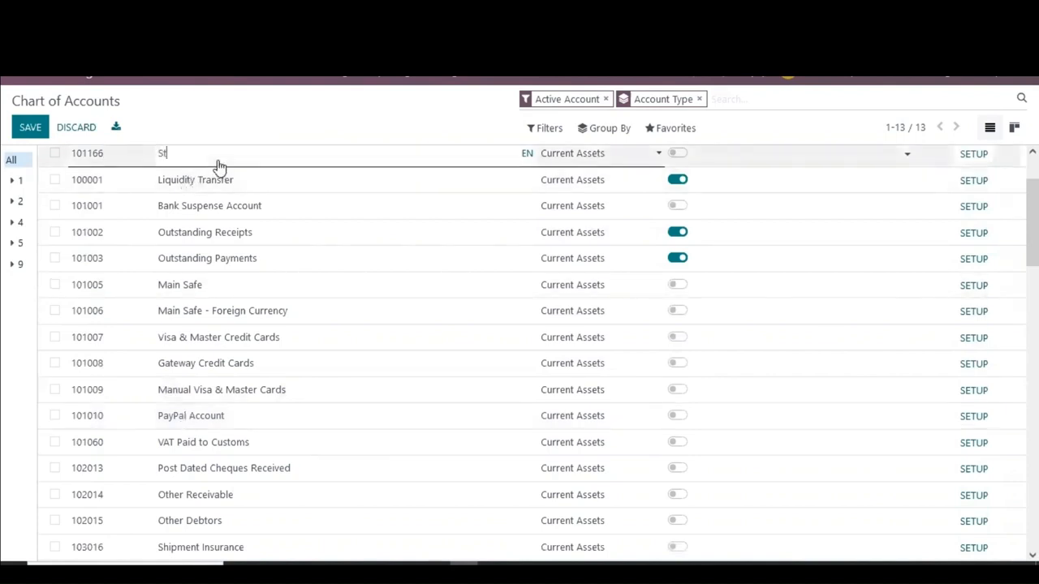
text(ock in hand)
click(95, 308)
Step: Add another Current Assets account with code 101167 named Stock In
scroll(98, 308, down, 10)
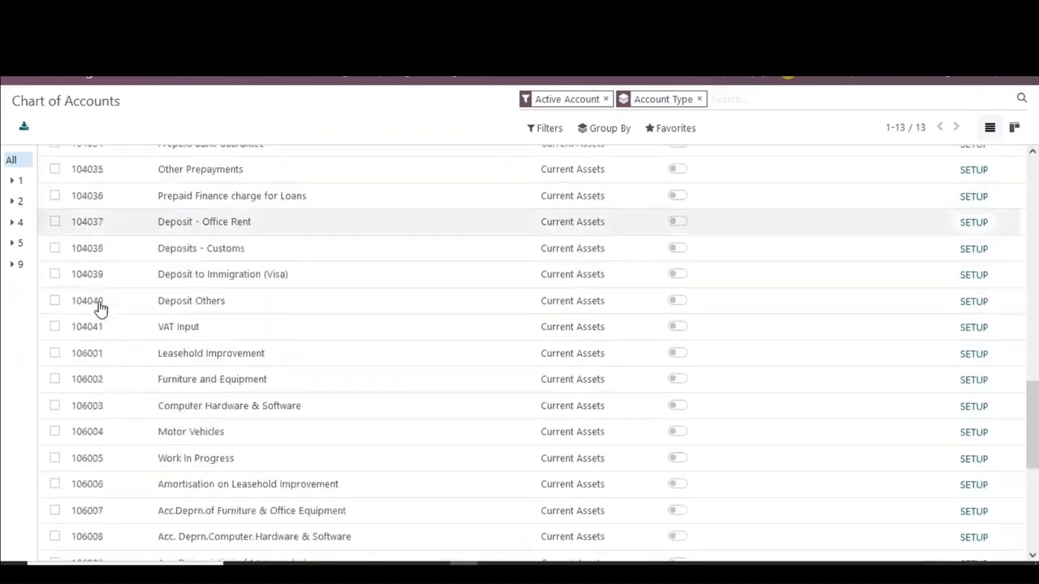
scroll(100, 325, down, 3)
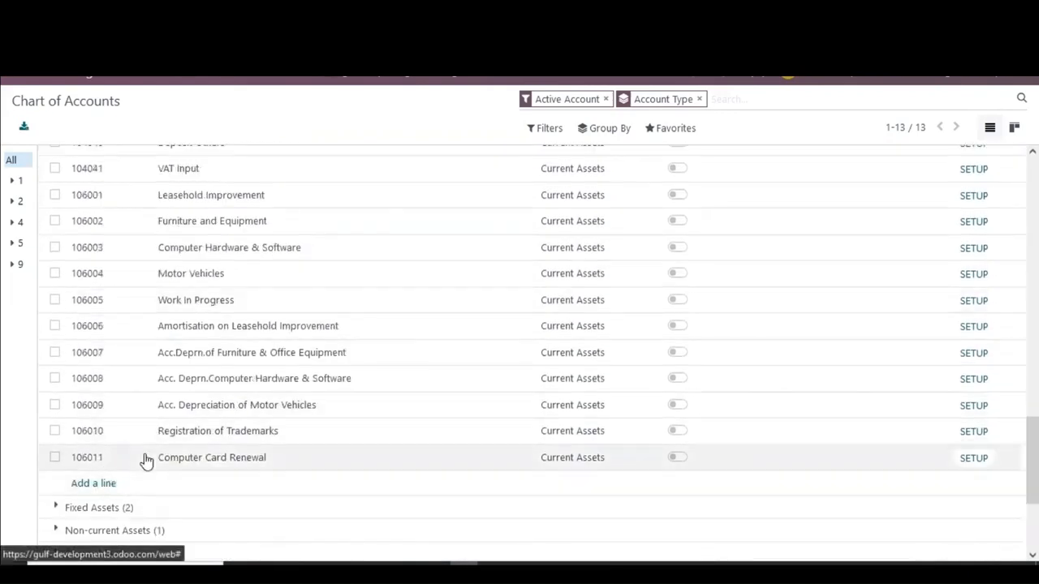
key(alt+c)
text(101)
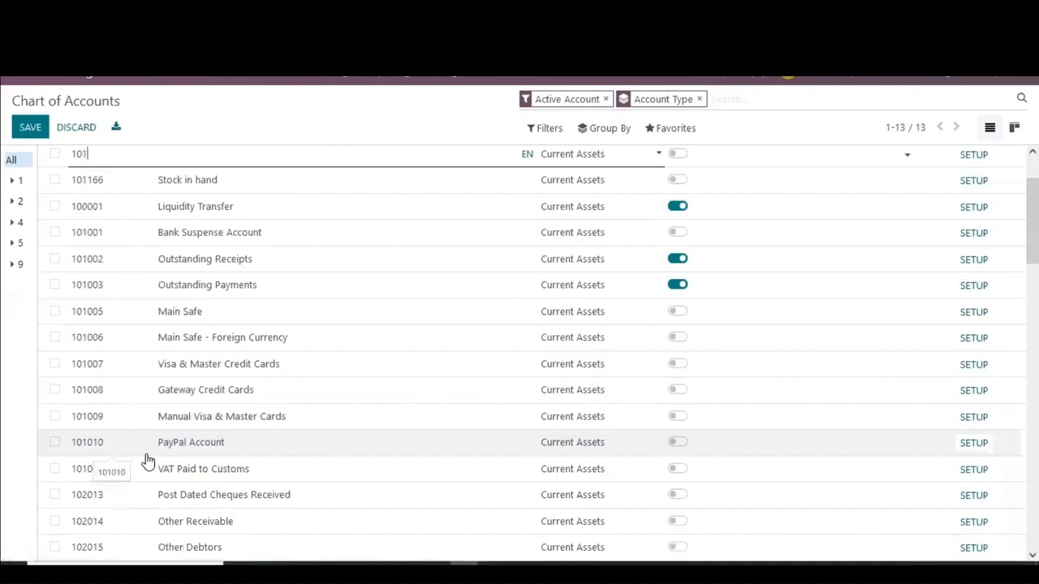
text(167)
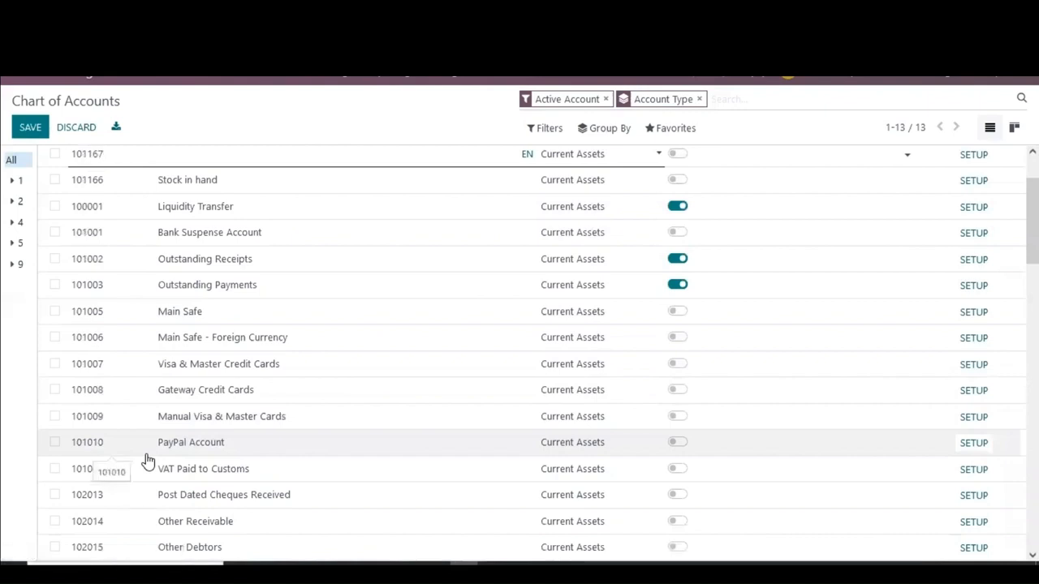
click(246, 158)
text(Stock In)
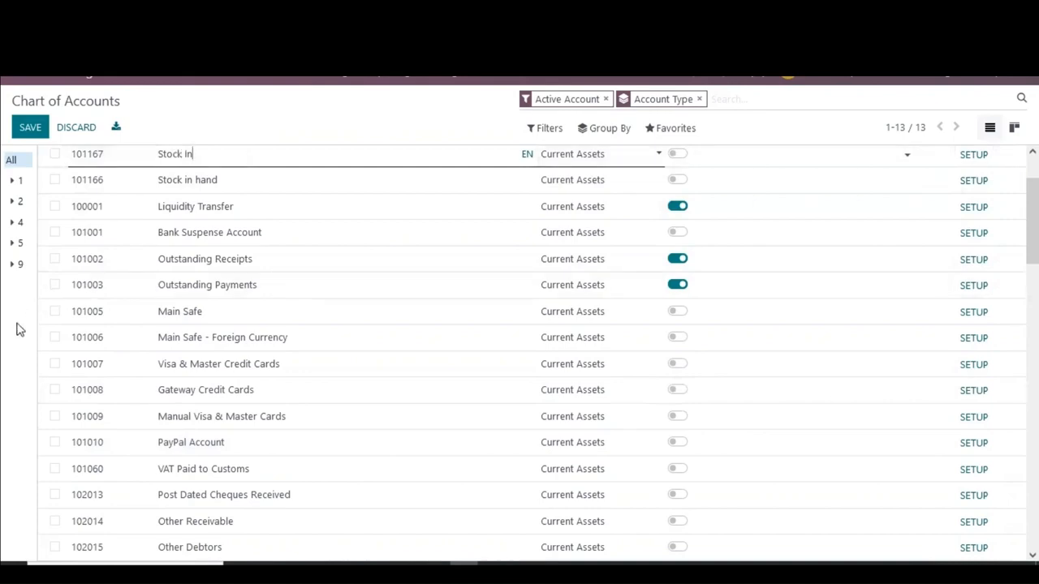
scroll(91, 331, down, 1)
scroll(91, 332, down, 15)
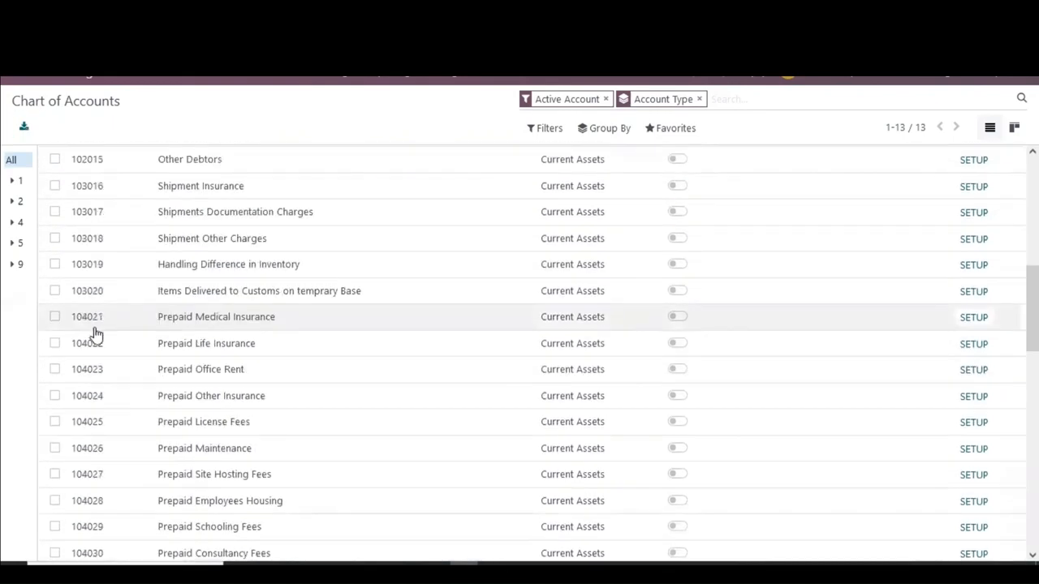
click(100, 296)
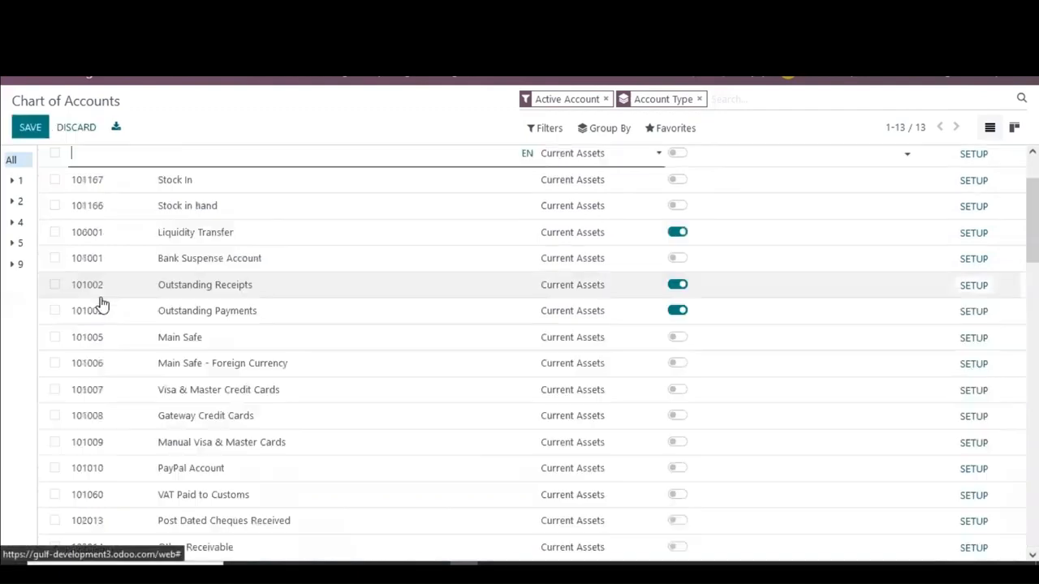
Step: Add a third Current Assets account with code 101168 named Stock Out
text(1011)
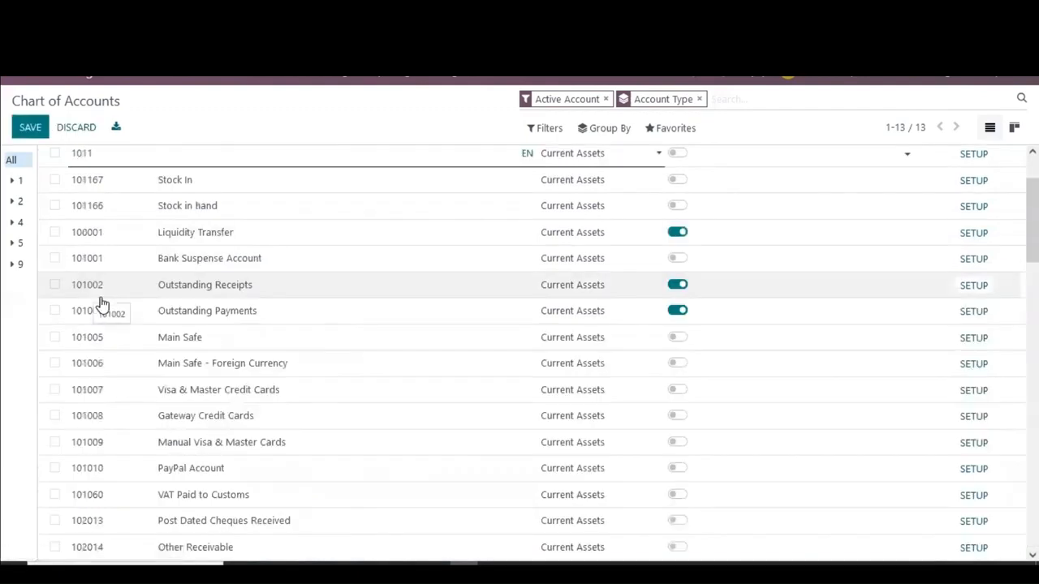
text(68)
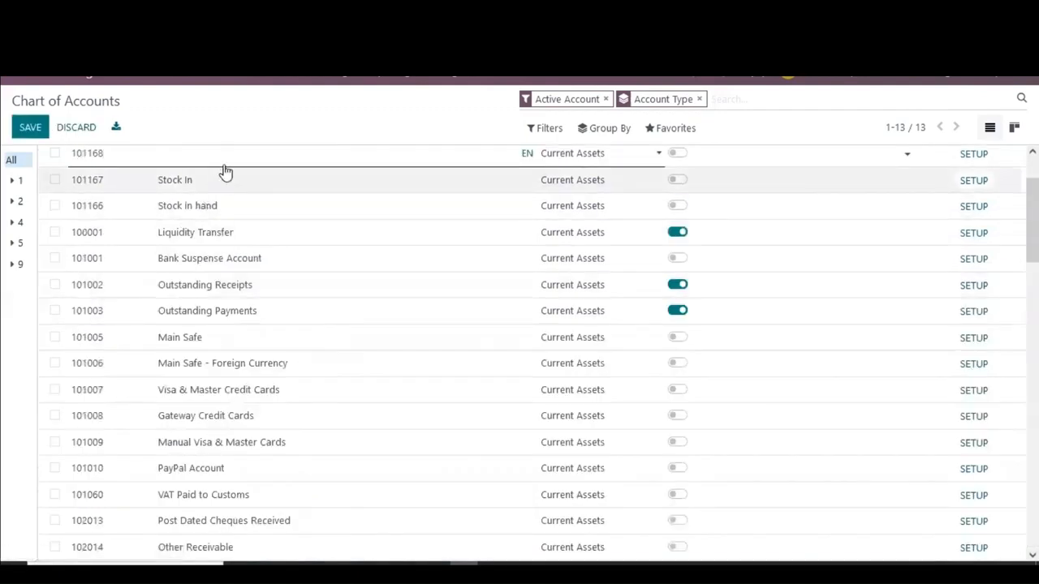
key(Tab)
text(Stock)
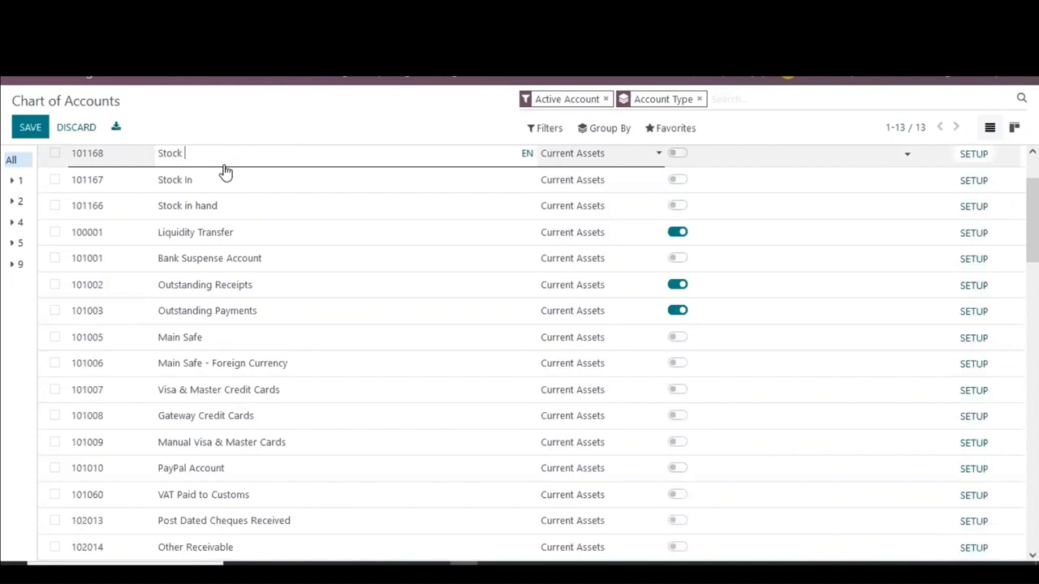
text(Out)
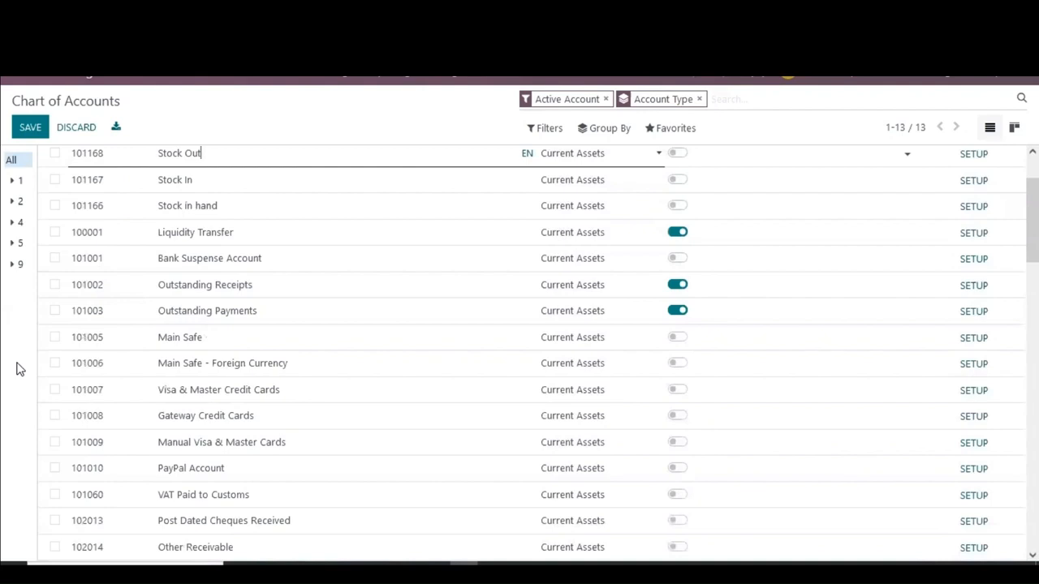
click(220, 243)
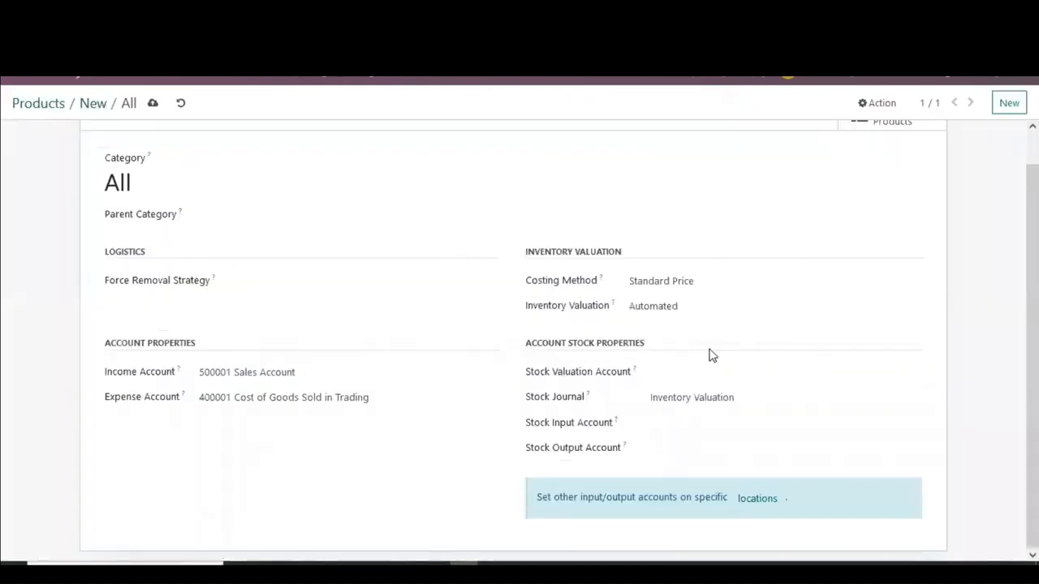
Step: Set the product category's Stock Valuation Account to 101166 Stock in hand
click(699, 371)
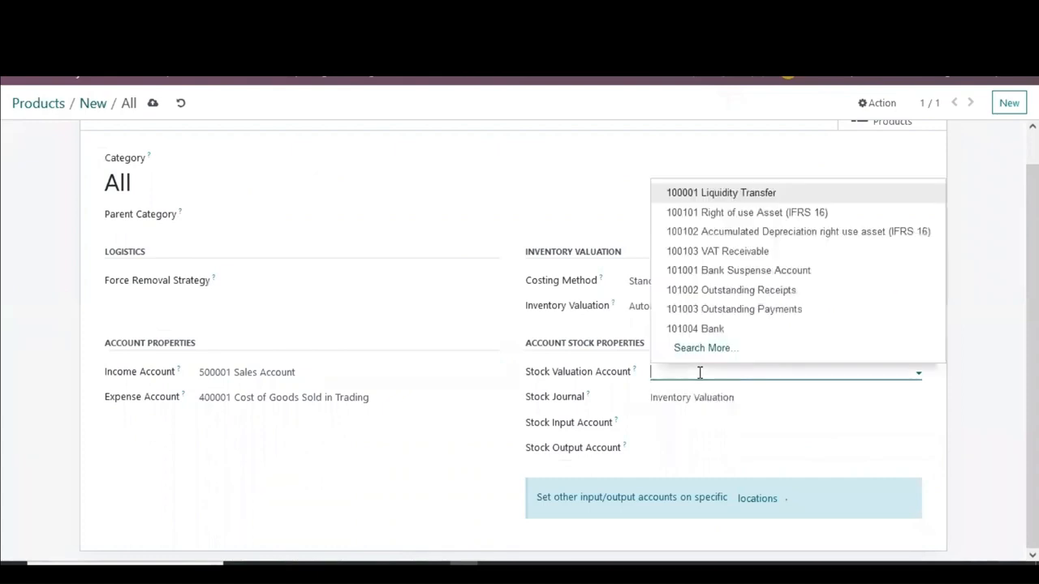
text(stock)
click(704, 396)
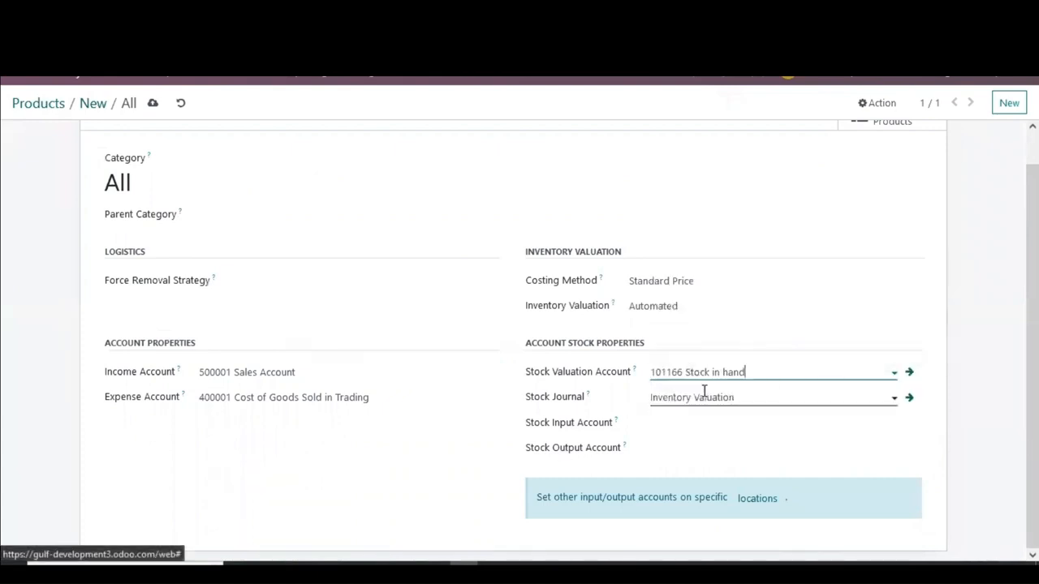
Step: Set the Stock Input Account to 101167 Stock In and the Stock Output Account to 101168 Stock Out, then save the category
click(702, 422)
text(stock in)
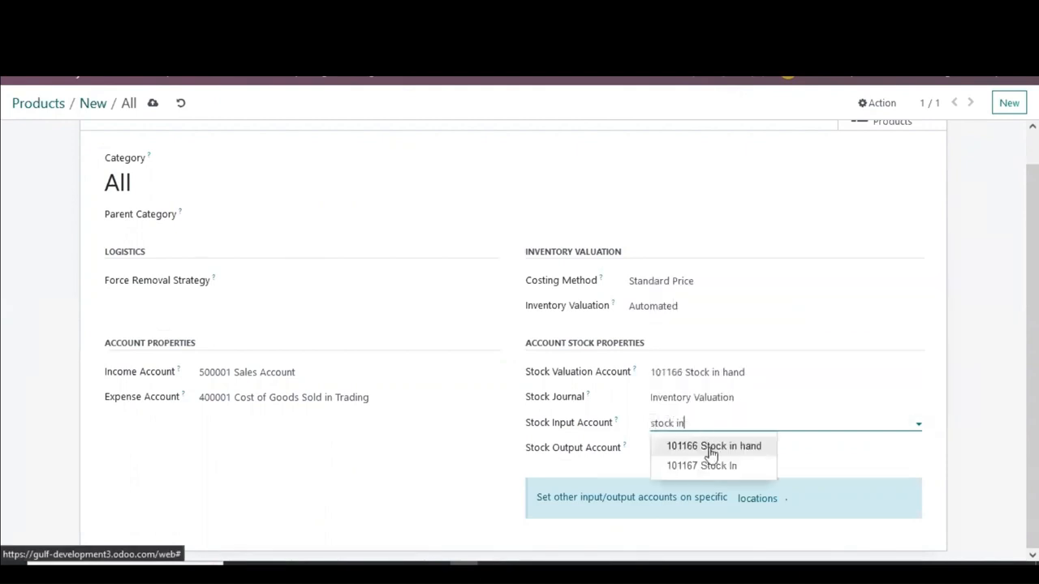
click(711, 465)
click(711, 448)
text(s)
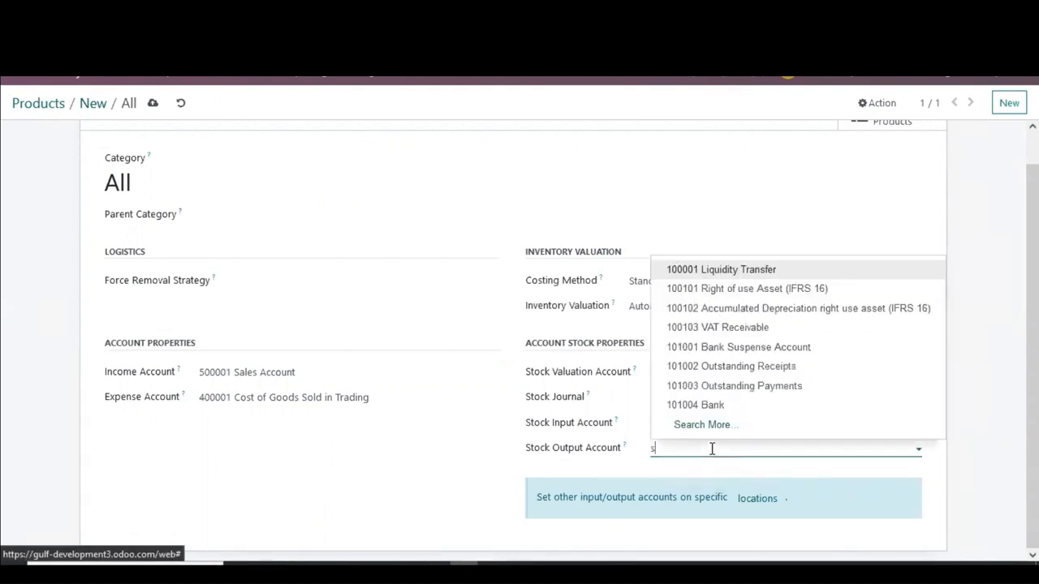
text(tock)
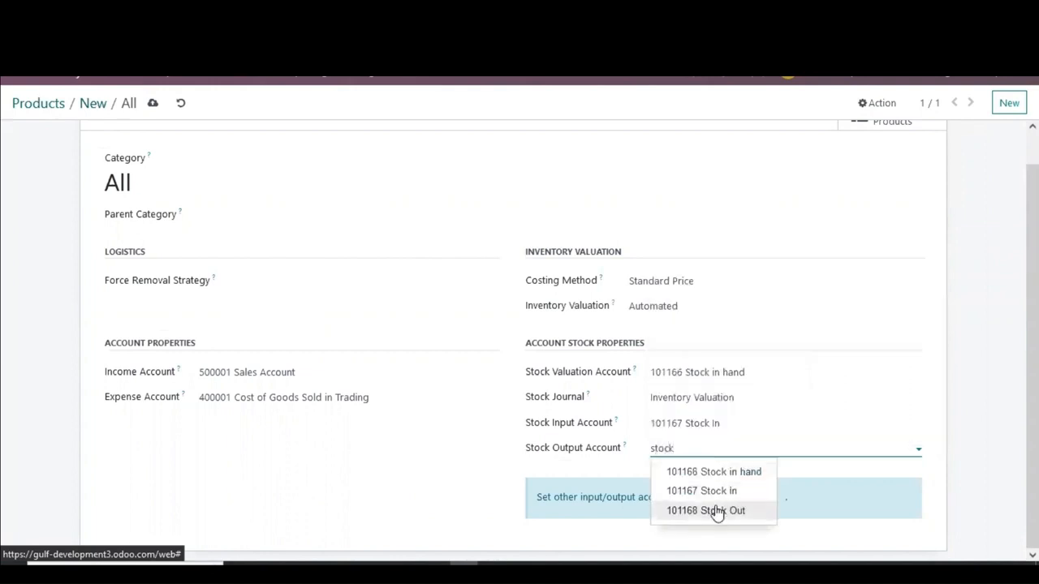
click(717, 510)
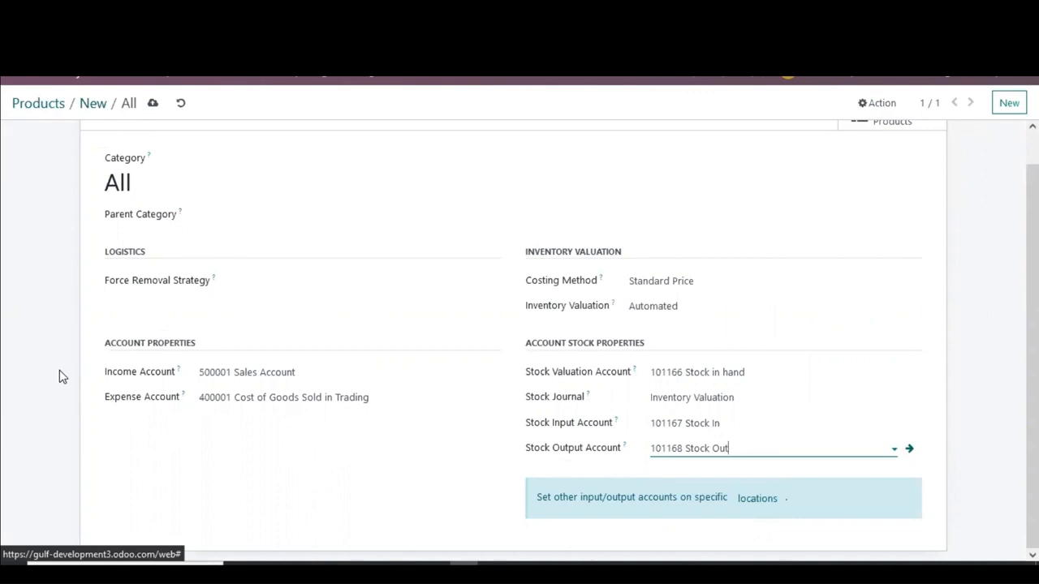
scroll(60, 376, up, 1)
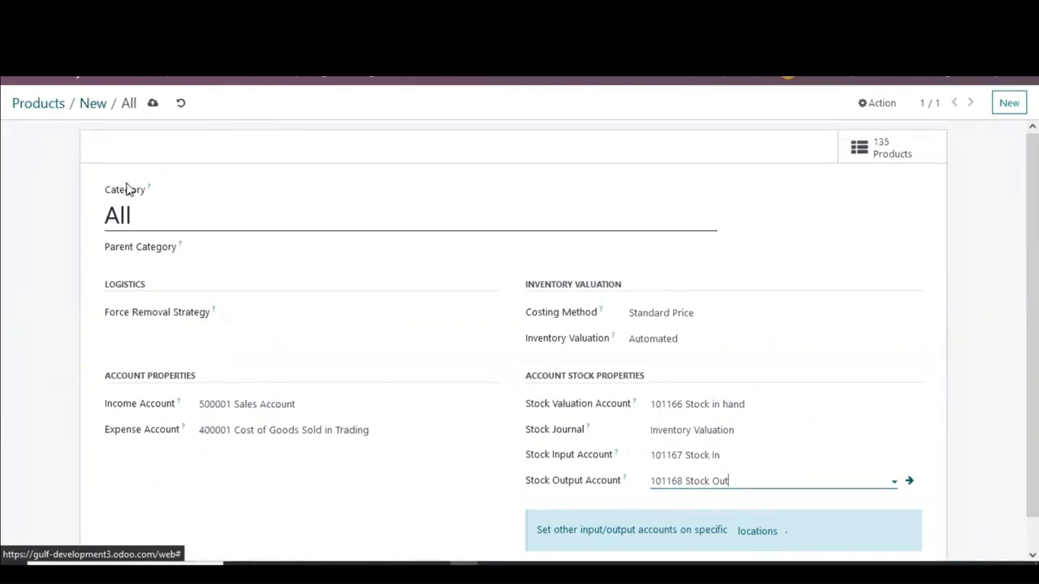
click(154, 105)
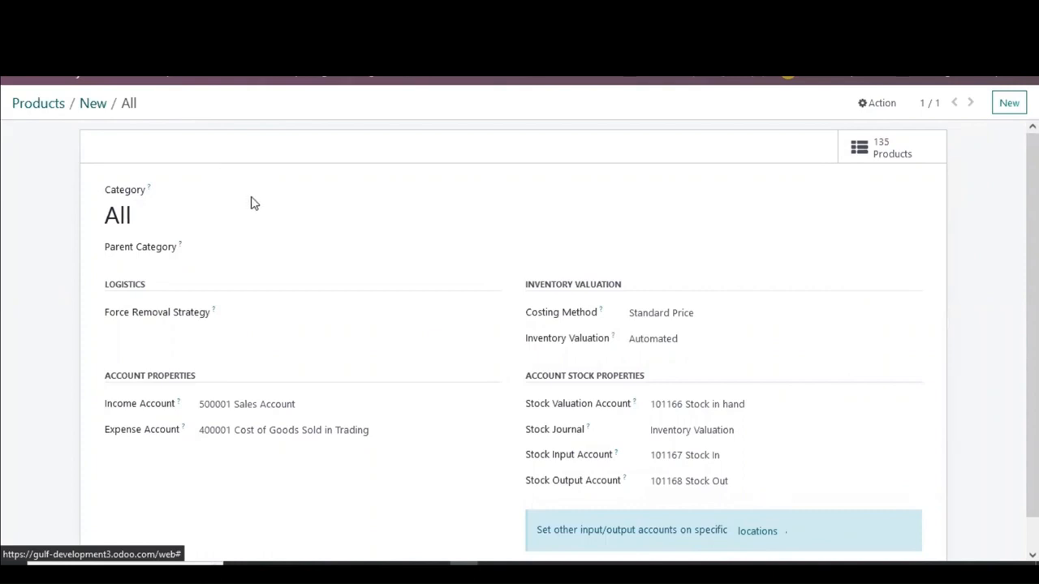
Step: Return to the products list, search for test and open the Test product to review it
click(89, 113)
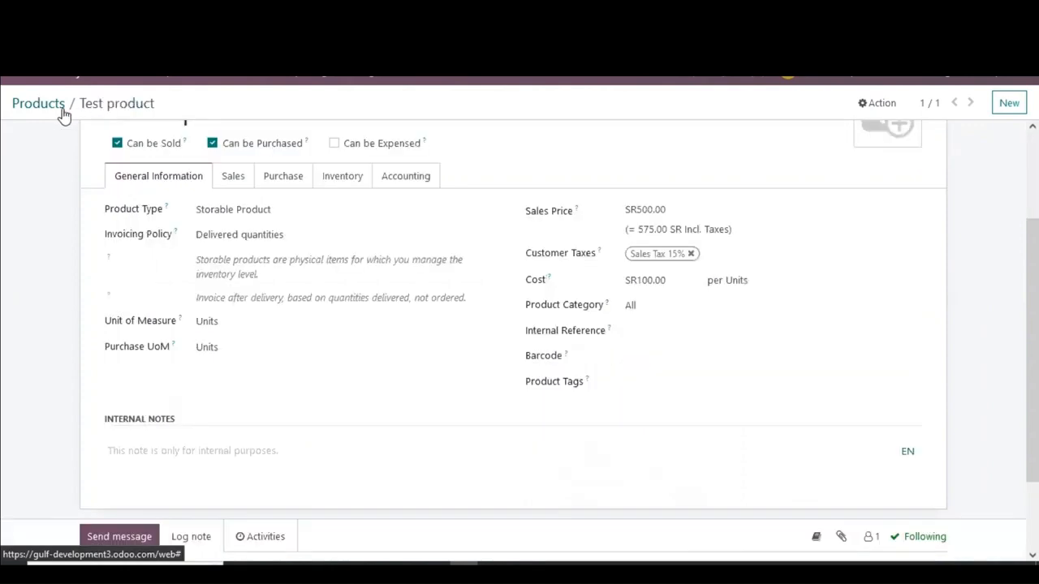
click(62, 106)
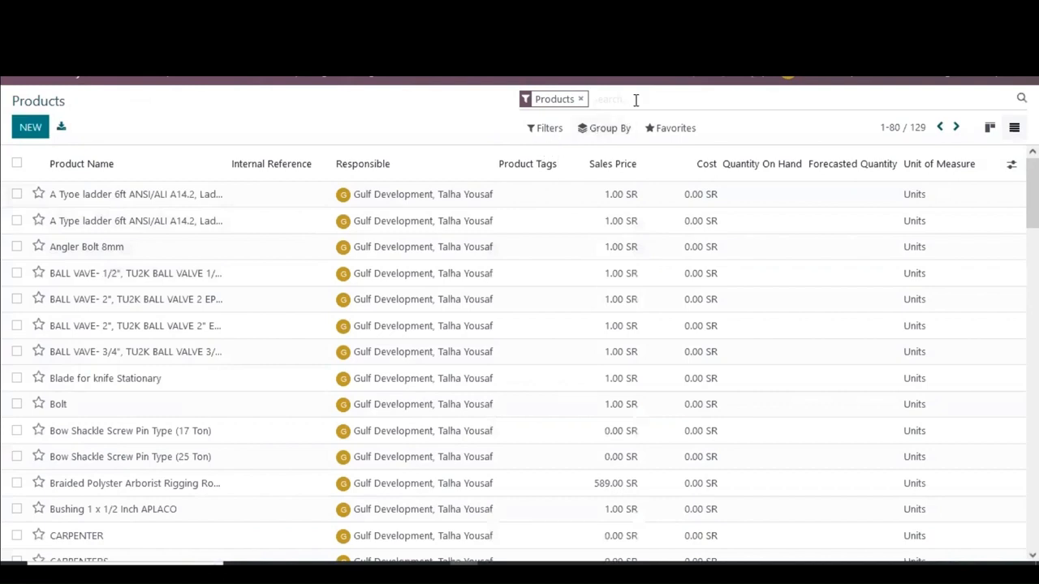
text(test)
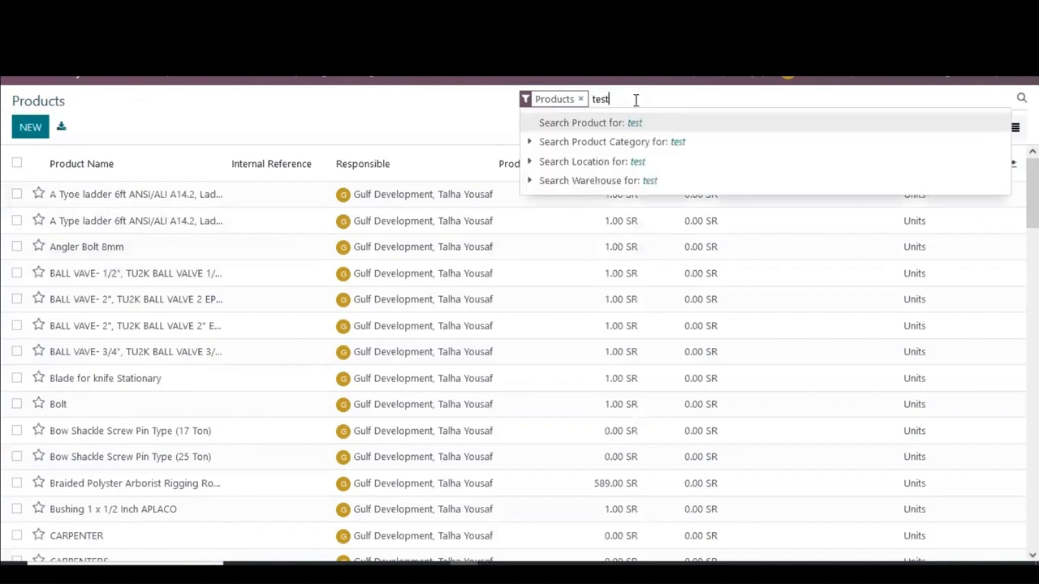
key(Return)
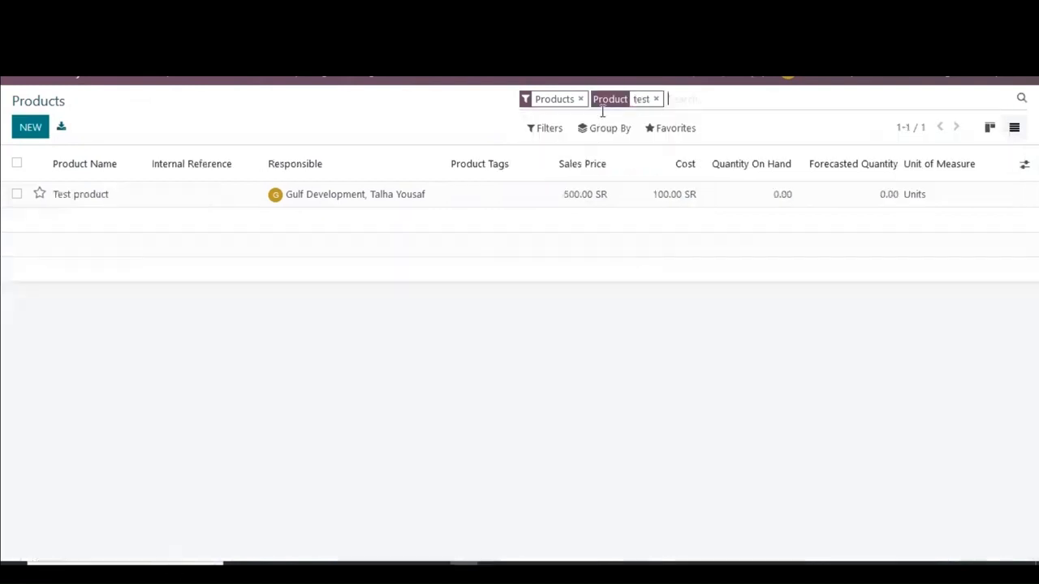
click(186, 197)
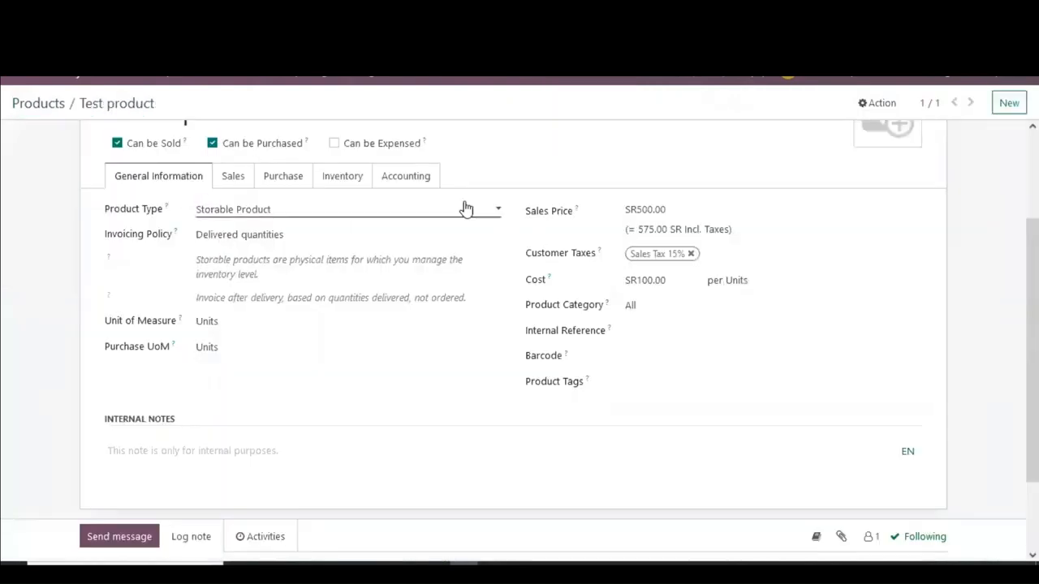
scroll(145, 172, up, 3)
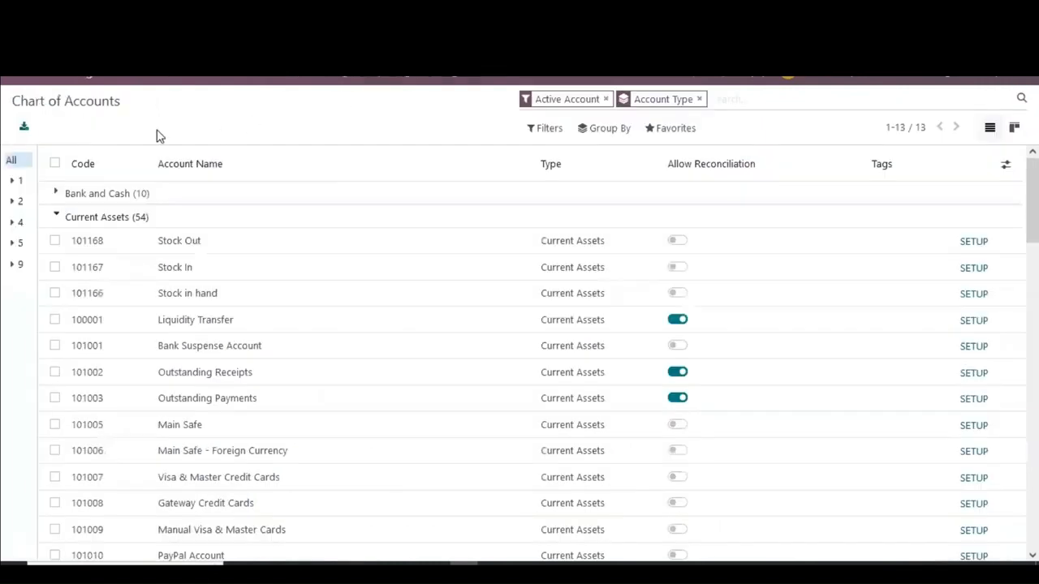
Step: Open the Purchase app and start a new request for quotation with vendor ABC co
click(16, 81)
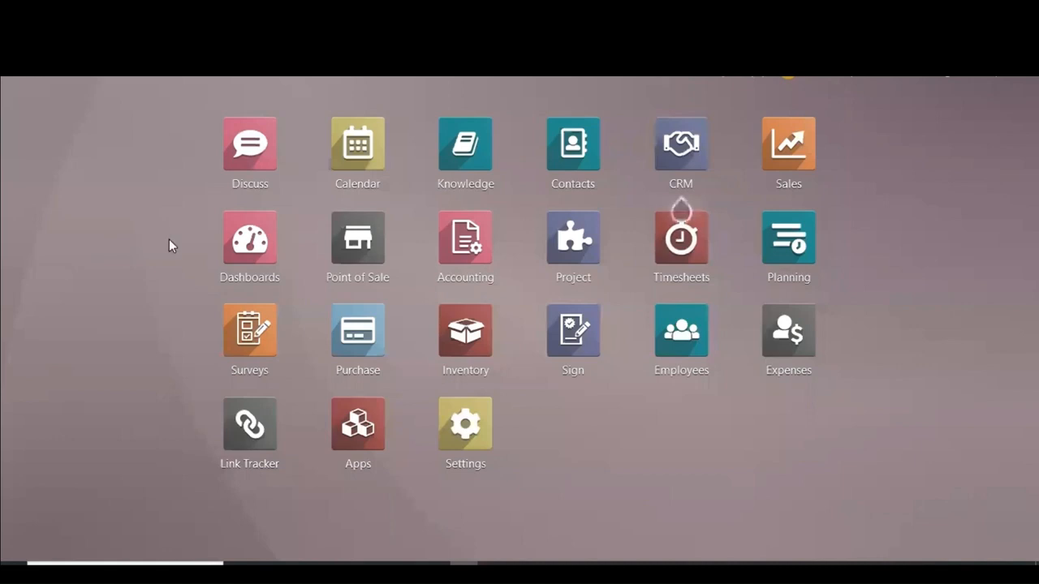
click(362, 329)
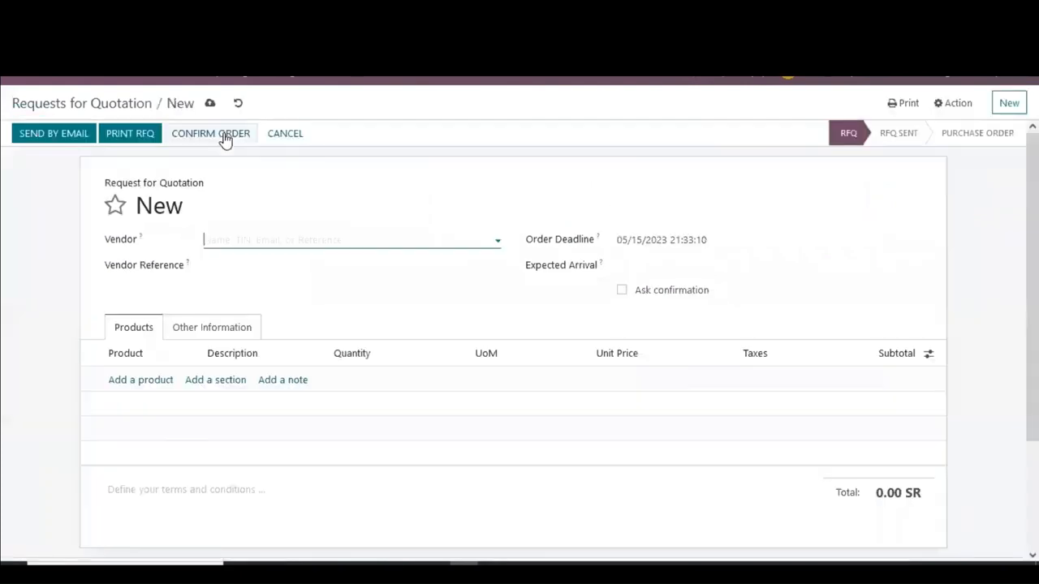
click(304, 234)
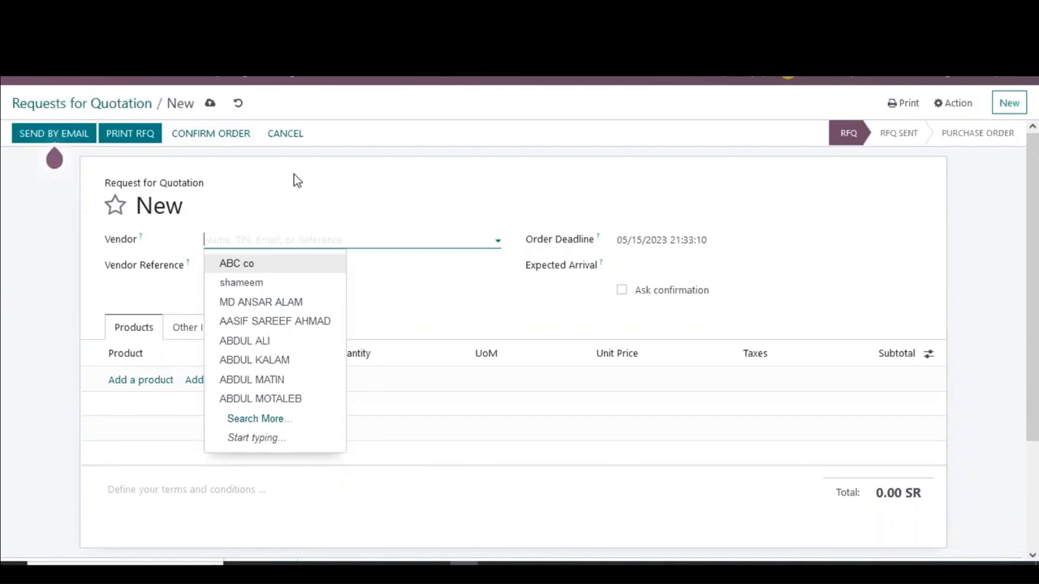
click(331, 208)
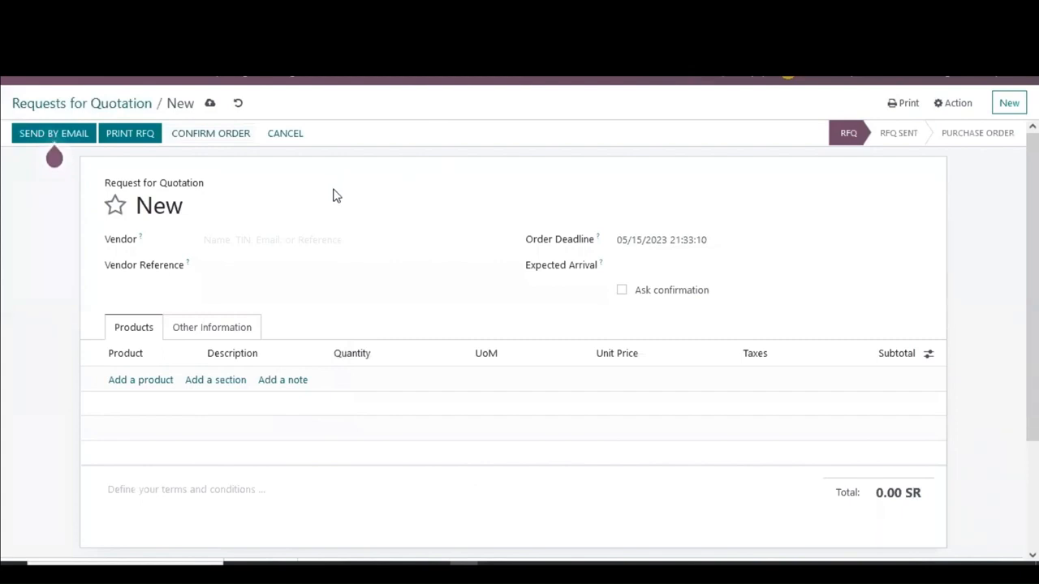
click(290, 239)
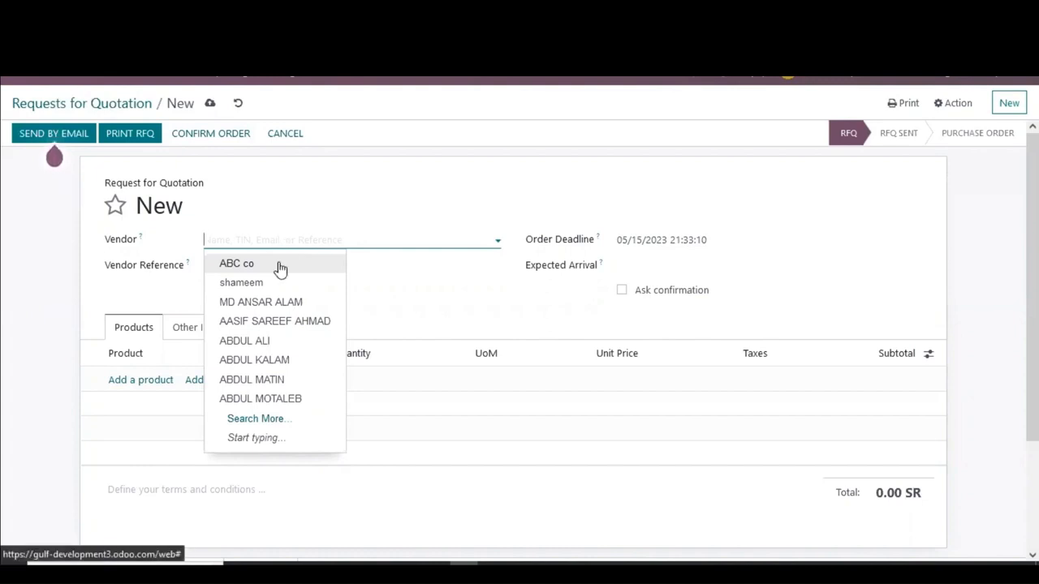
click(279, 263)
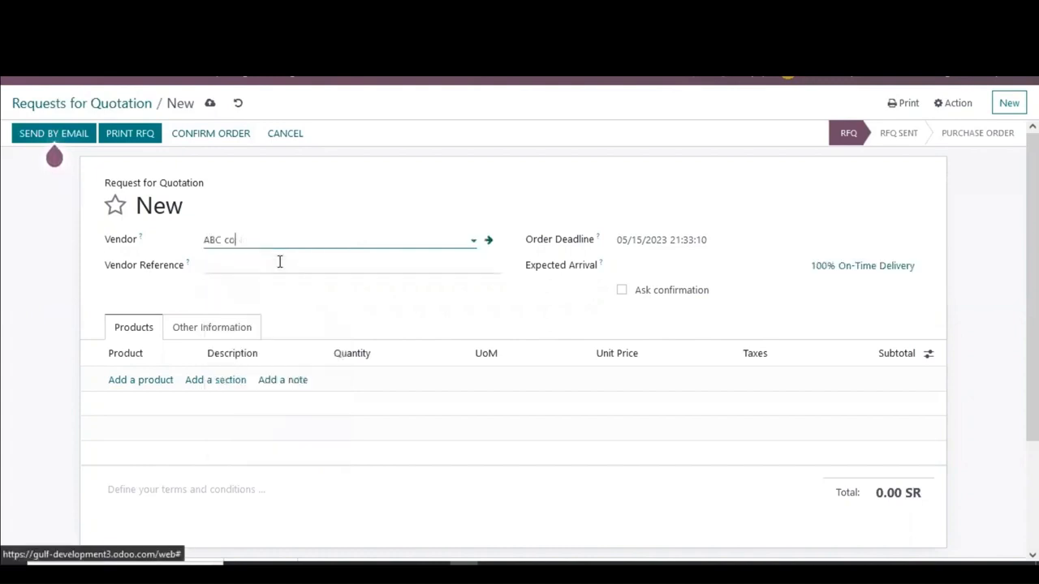
Step: Add a product line for Test product to the request for quotation with quantity 5
click(140, 380)
text(test)
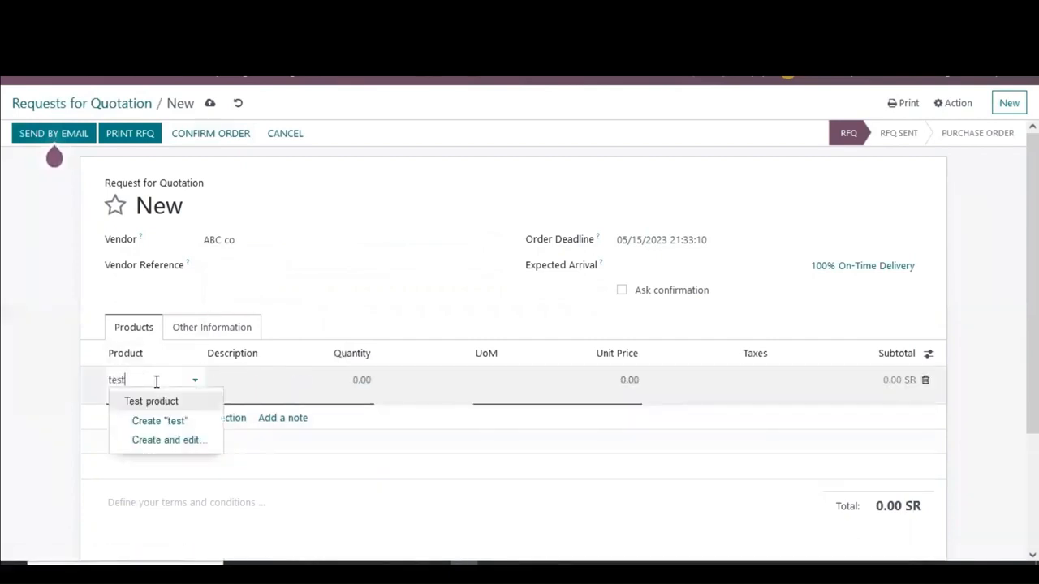
click(165, 403)
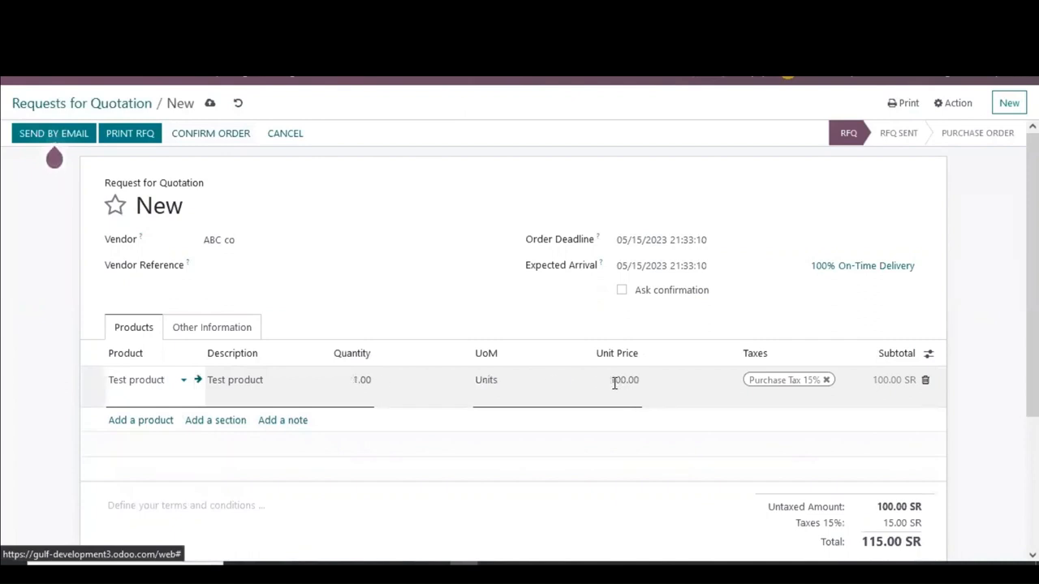
click(359, 396)
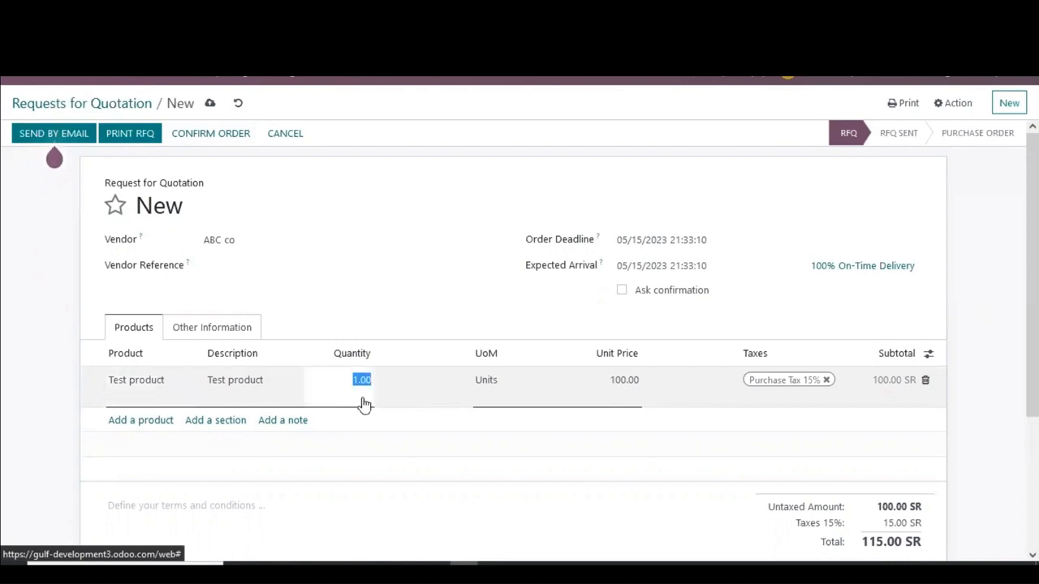
click(46, 347)
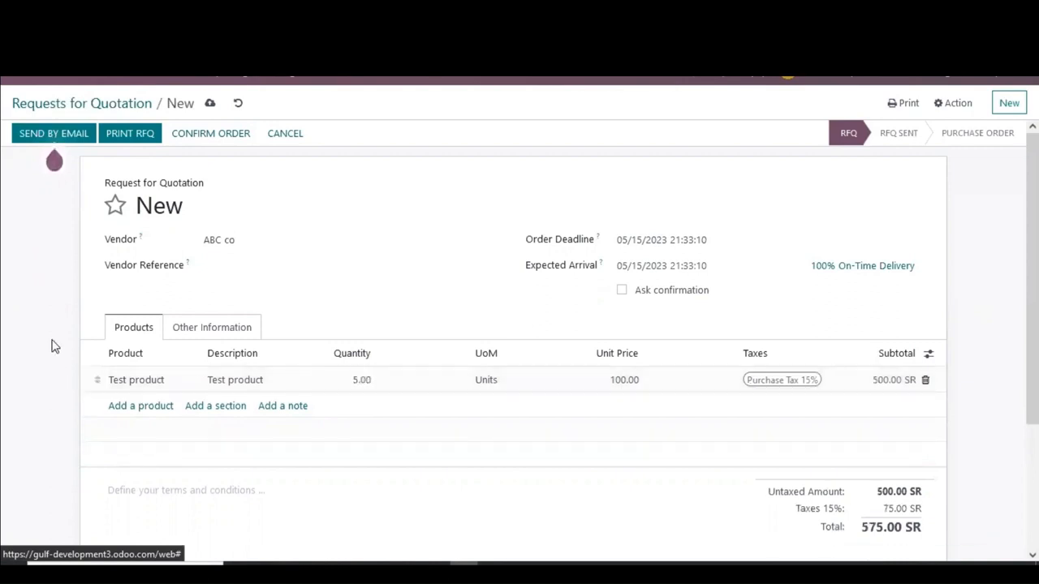
Step: Confirm the request for quotation as a purchase order
scroll(51, 345, down, 3)
scroll(51, 345, up, 3)
click(238, 138)
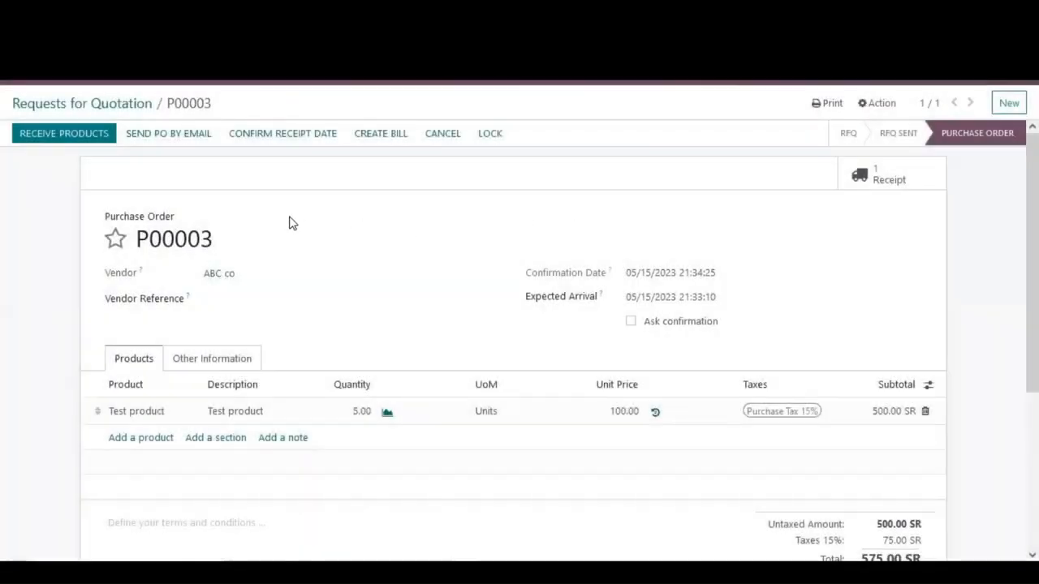
click(850, 185)
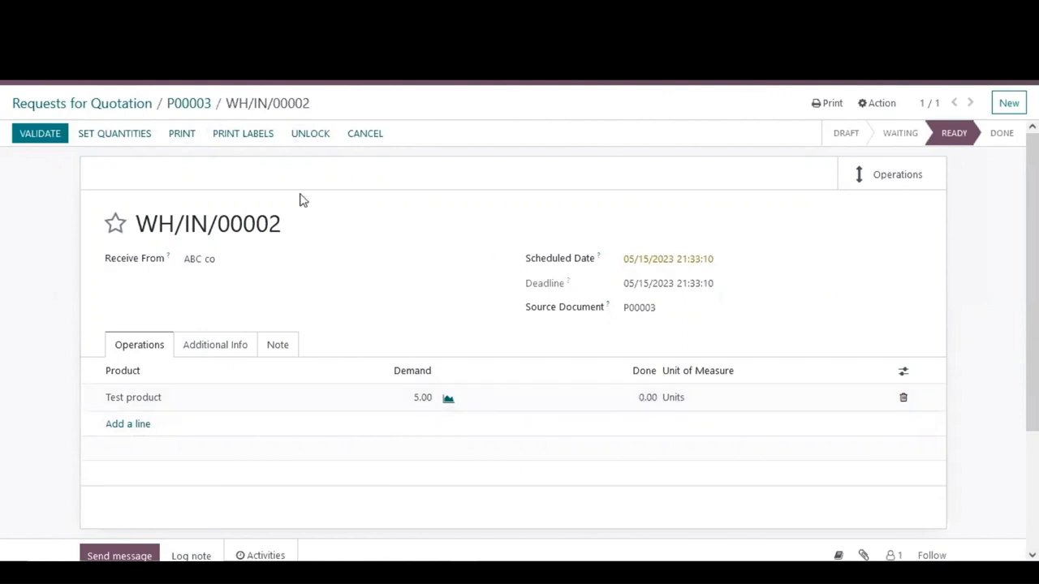
click(52, 139)
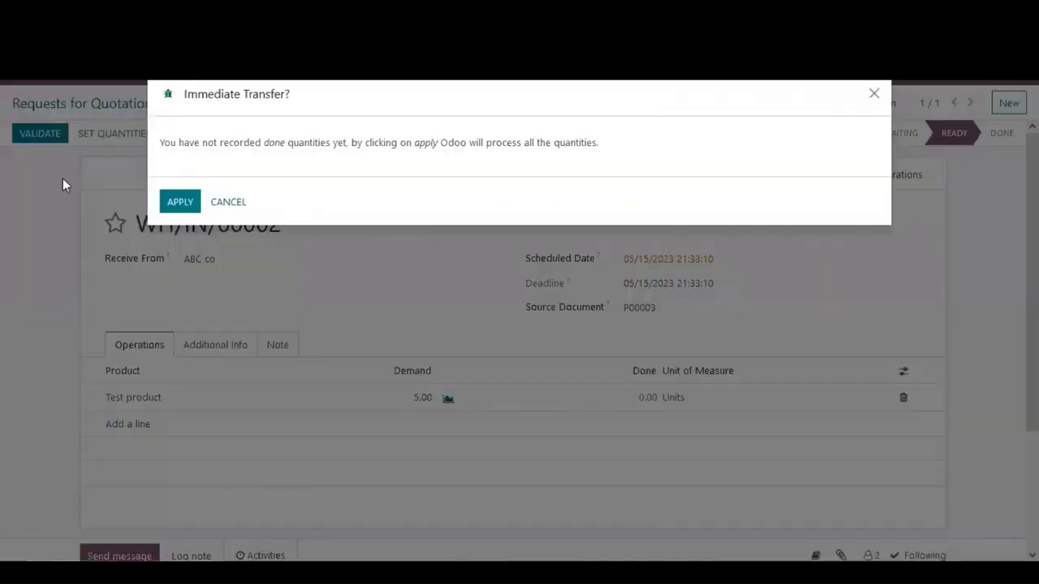
click(236, 204)
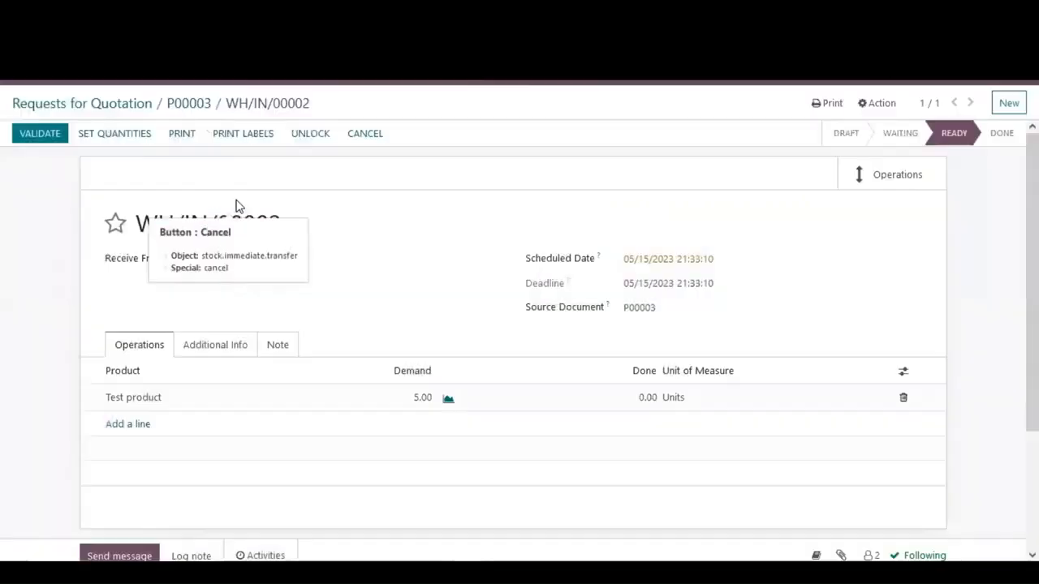
click(195, 106)
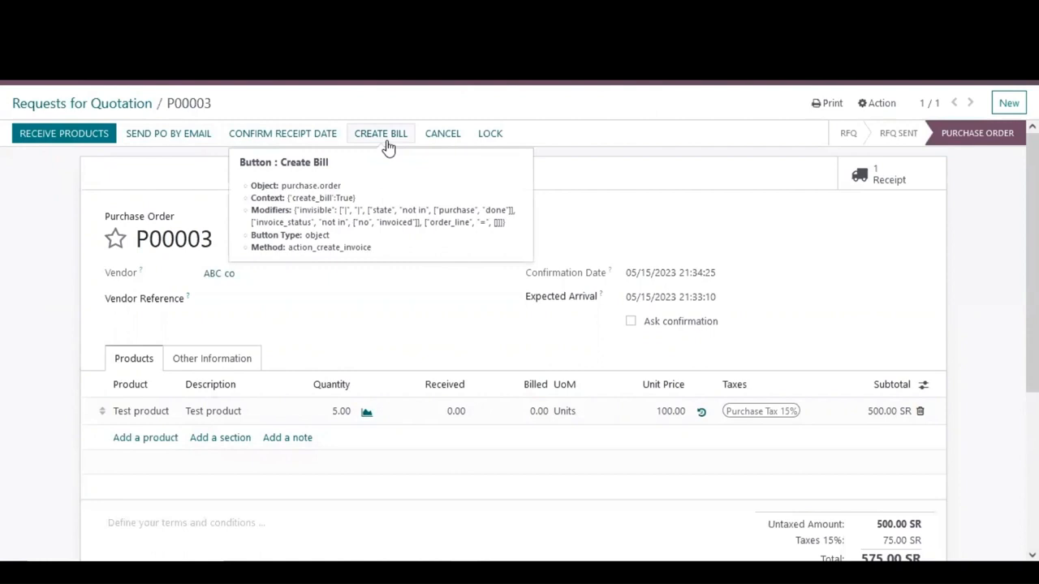
Step: Receive the products and validate the receipt, applying all quantities as done
click(57, 143)
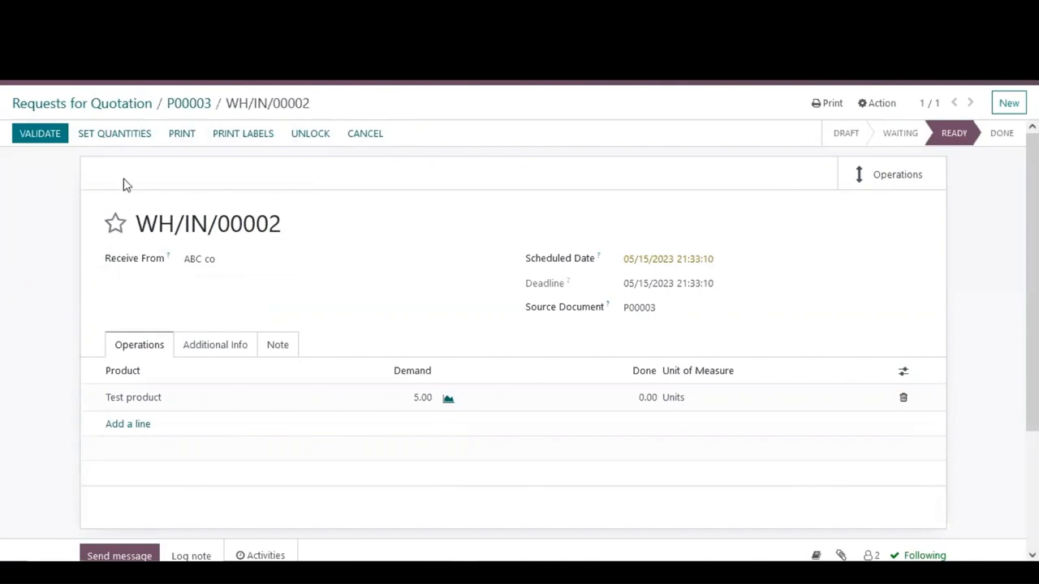
click(49, 138)
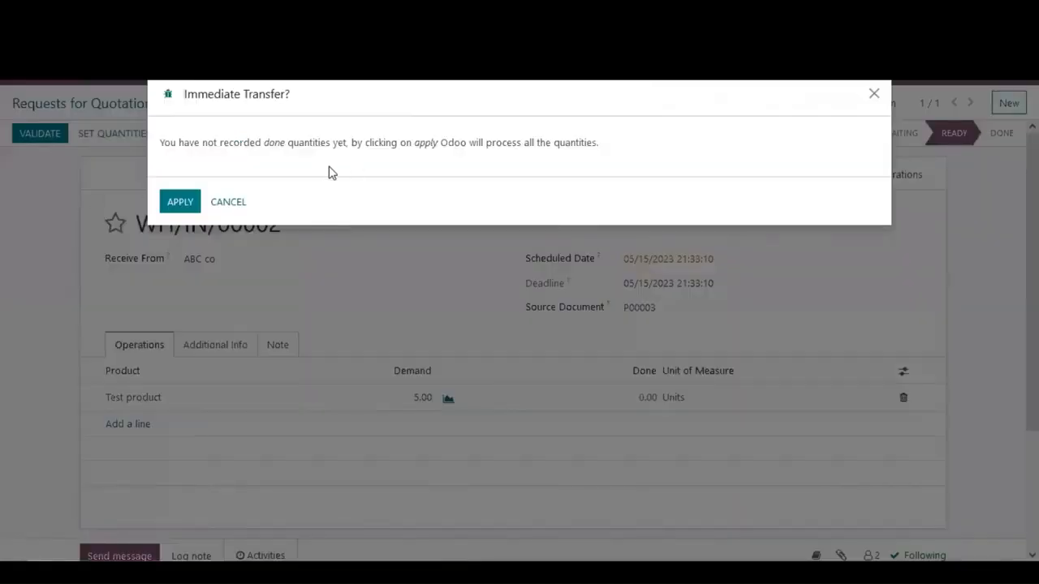
click(180, 204)
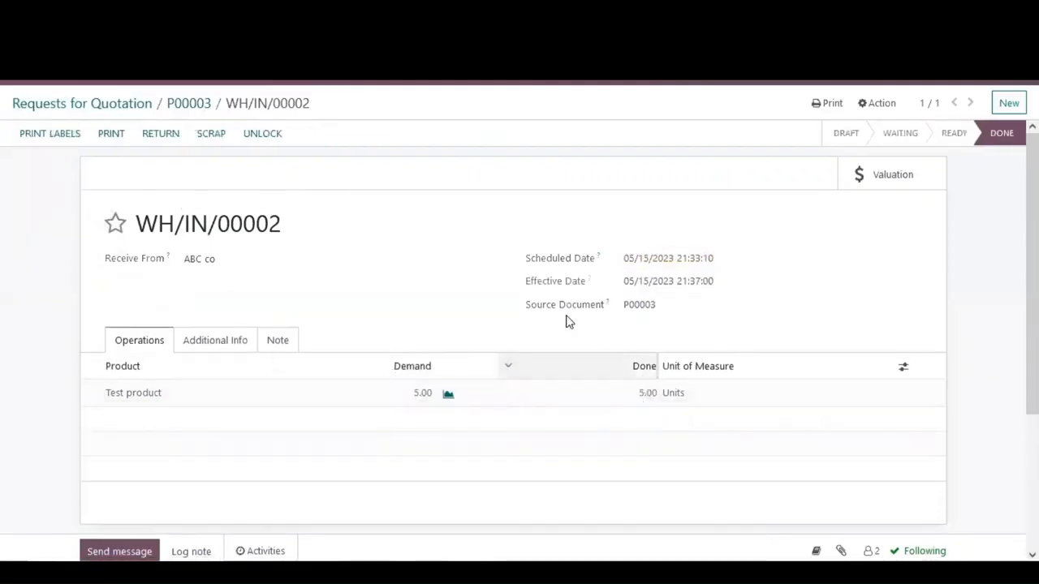
Step: Return to purchase order P00003 and create a vendor bill from it
click(205, 104)
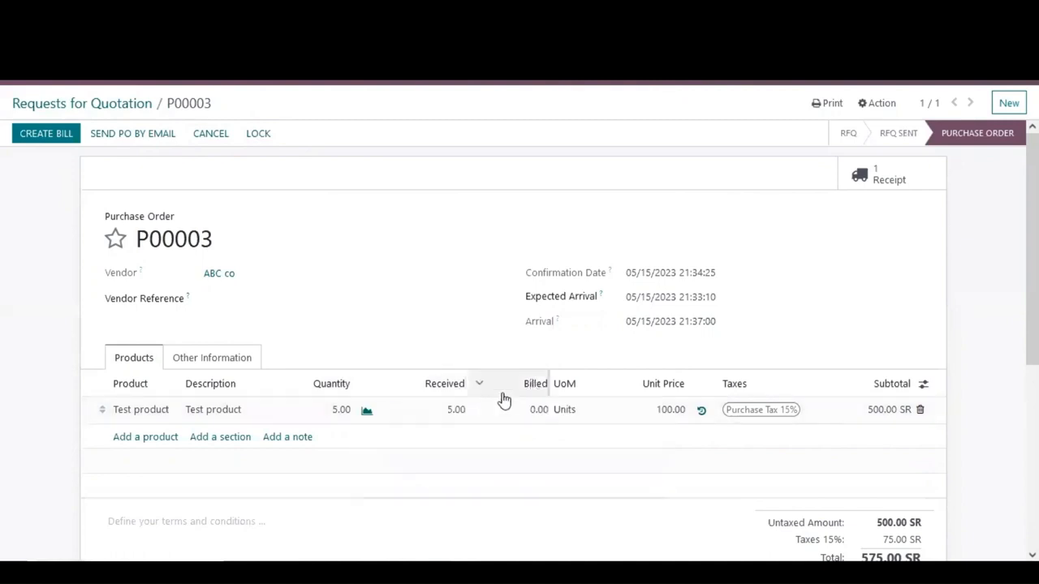
click(49, 134)
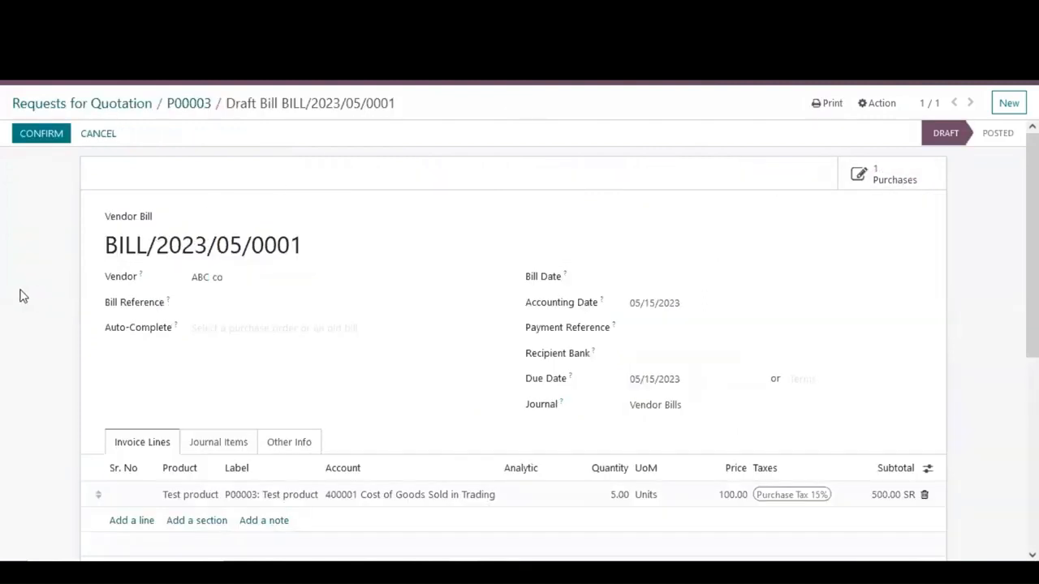
scroll(167, 348, down, 3)
scroll(413, 144, up, 3)
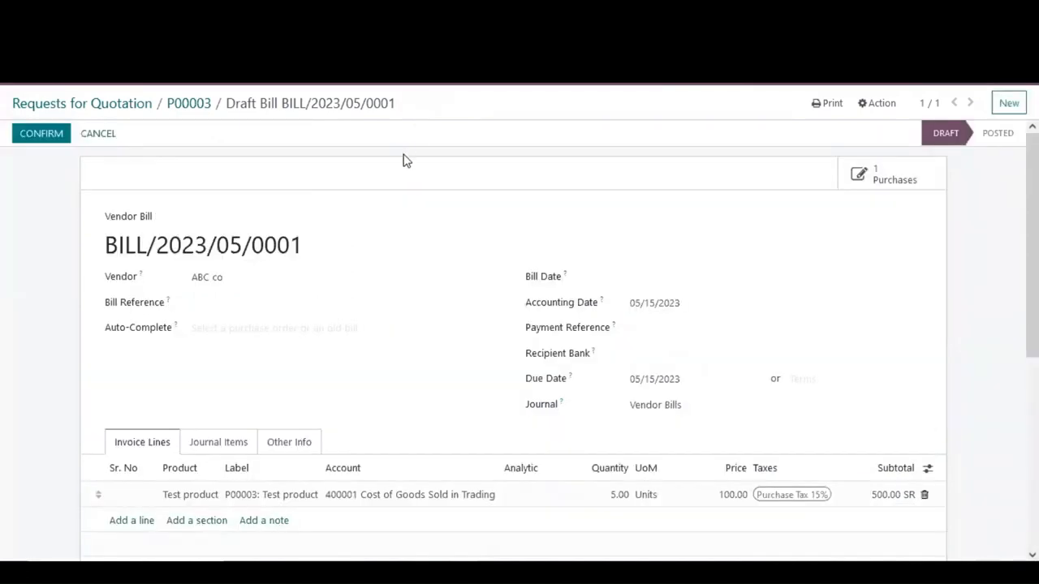
Step: Set the bill date to 05/15/2023 and confirm the vendor bill
click(55, 137)
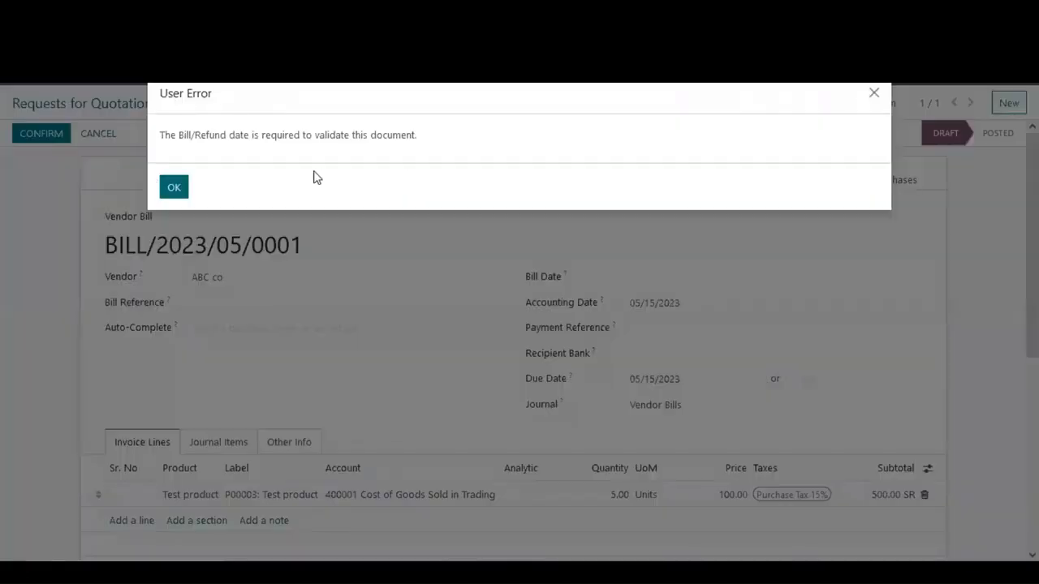
click(175, 187)
click(703, 278)
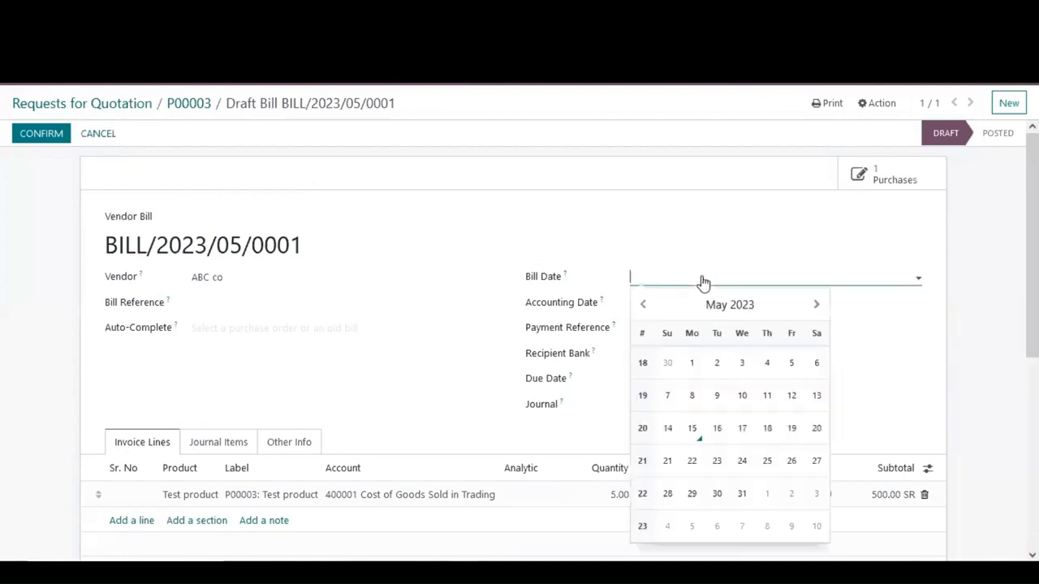
click(692, 428)
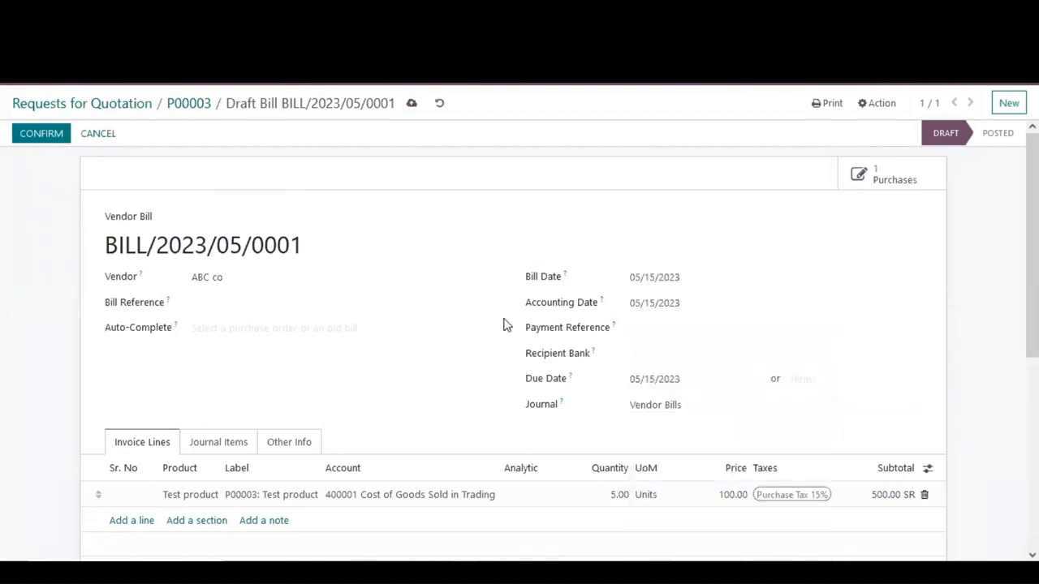
click(36, 135)
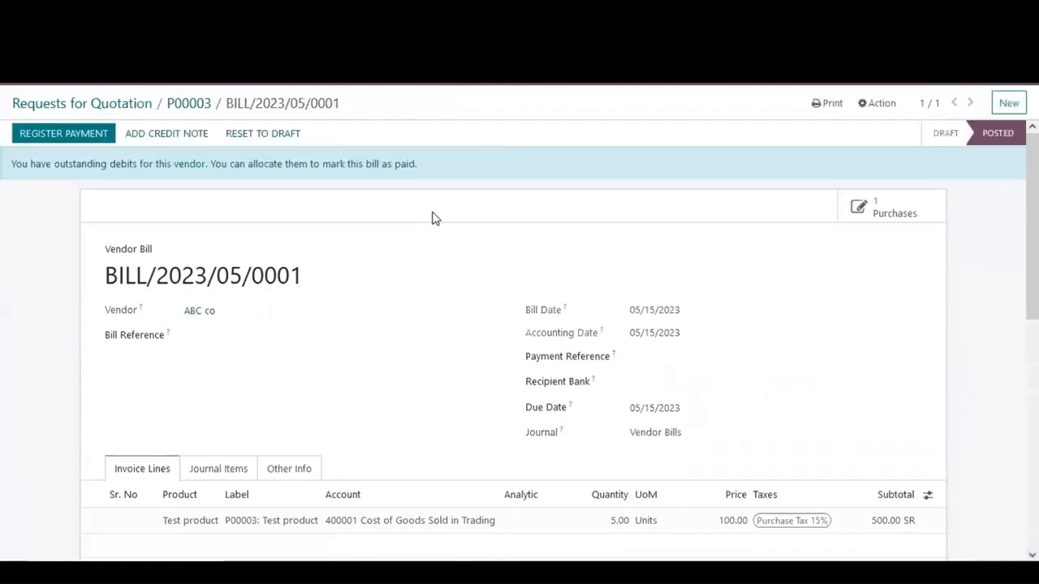
Step: Review the posted bill's totals, amount due and outstanding debits
scroll(444, 236, down, 2)
scroll(446, 238, down, 3)
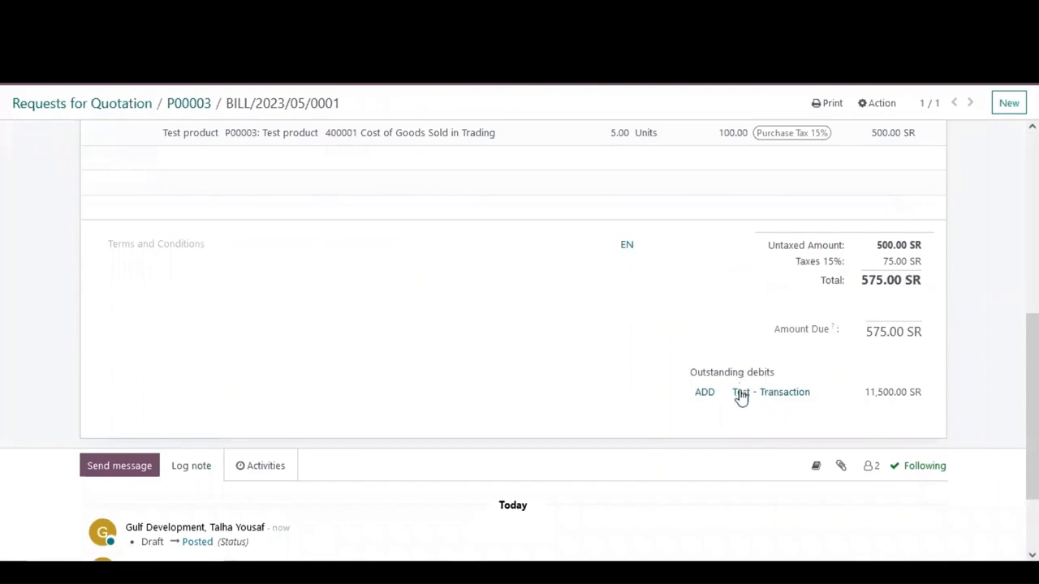
scroll(378, 338, up, 5)
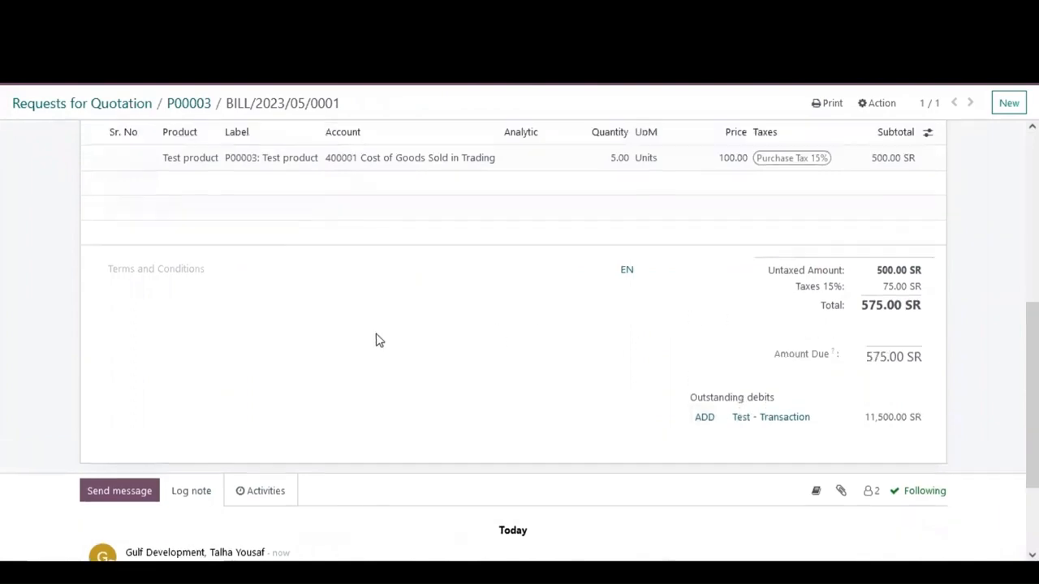
scroll(300, 302, down, 5)
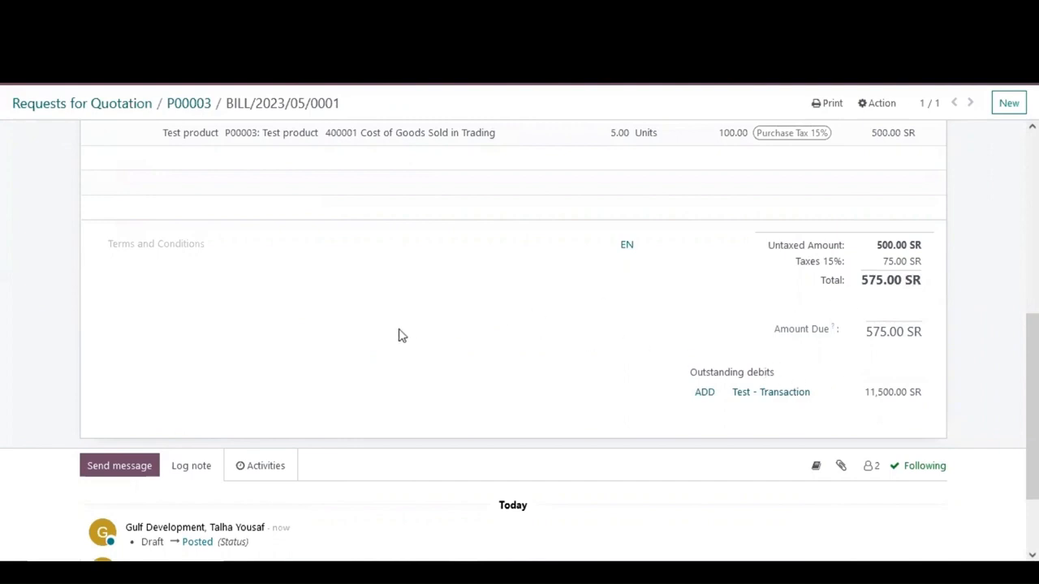
scroll(398, 336, up, 5)
scroll(414, 333, down, 5)
scroll(365, 322, up, 5)
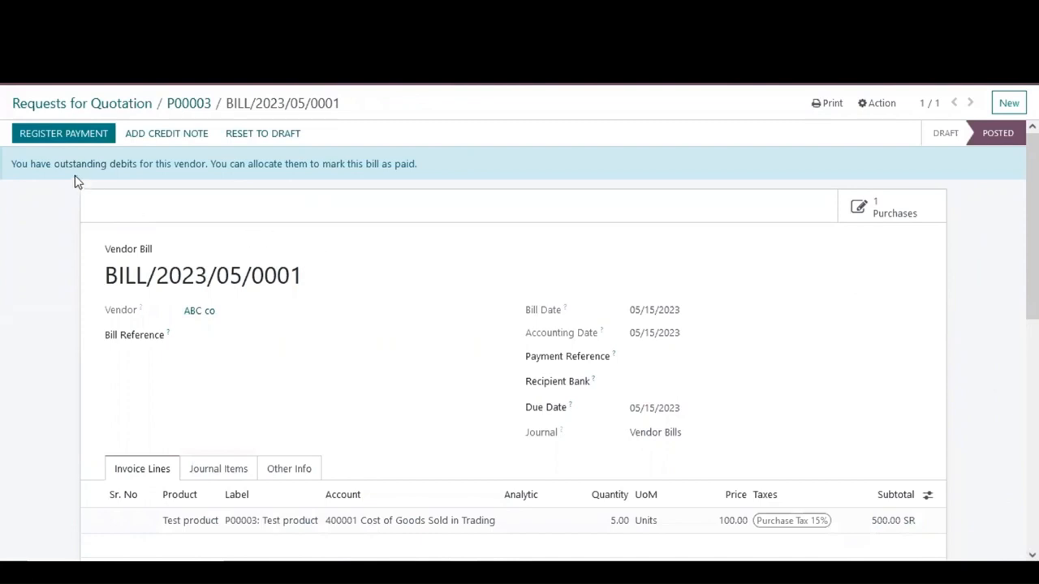
Step: Register payment for the bill using the SNB Bank journal and create the payment
click(65, 135)
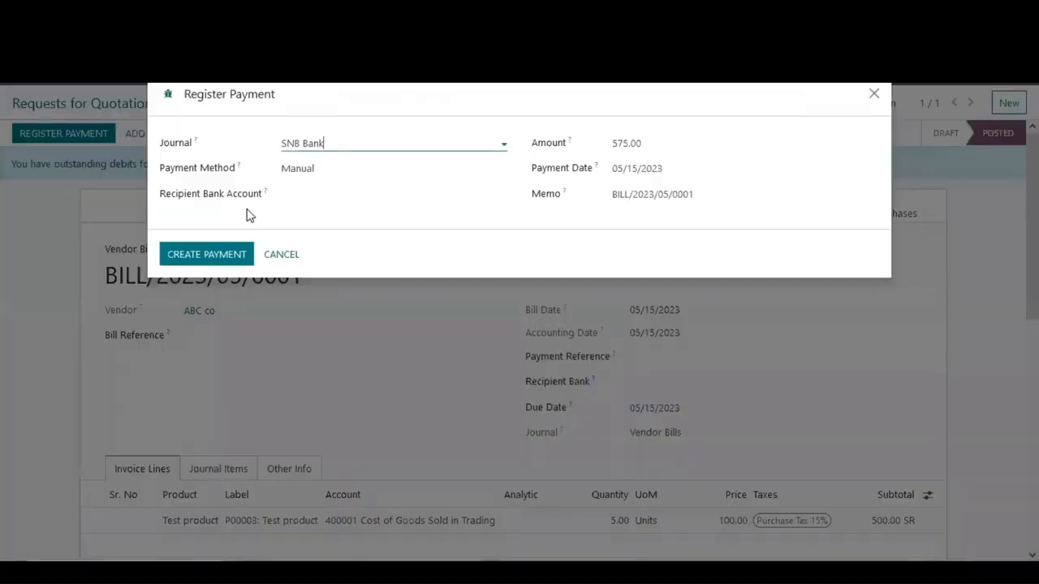
click(346, 142)
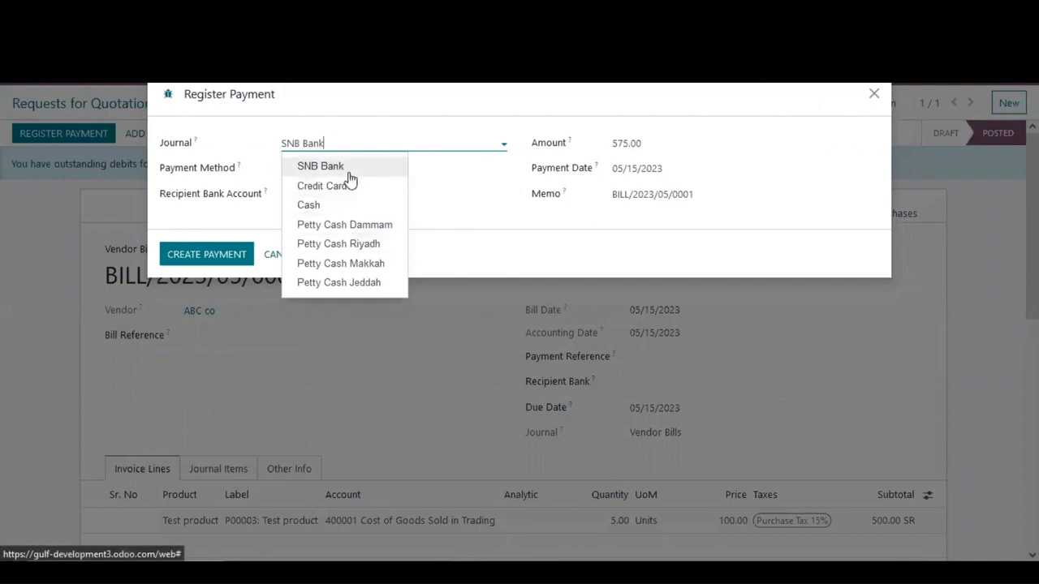
click(350, 170)
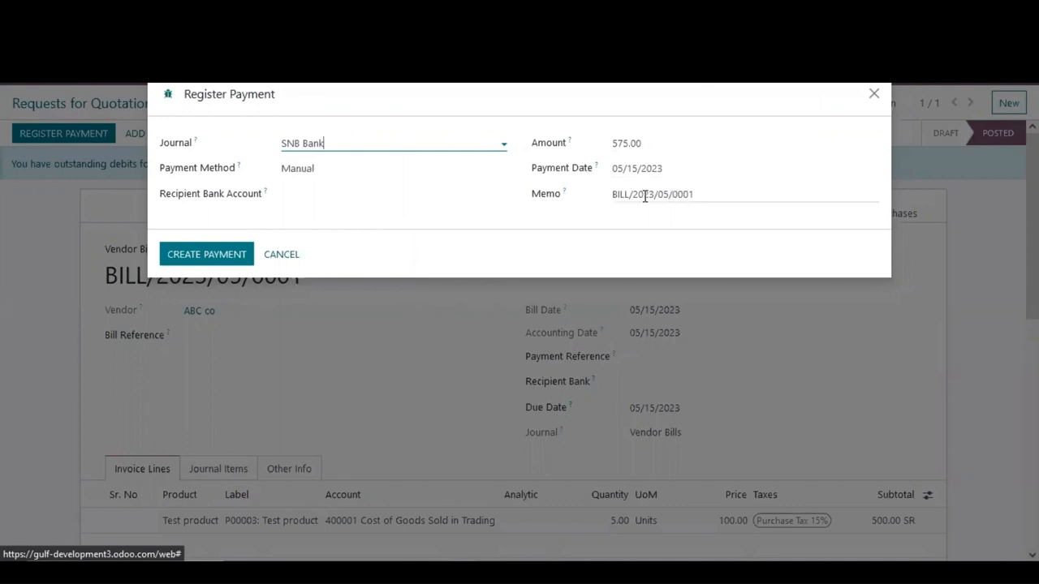
click(198, 255)
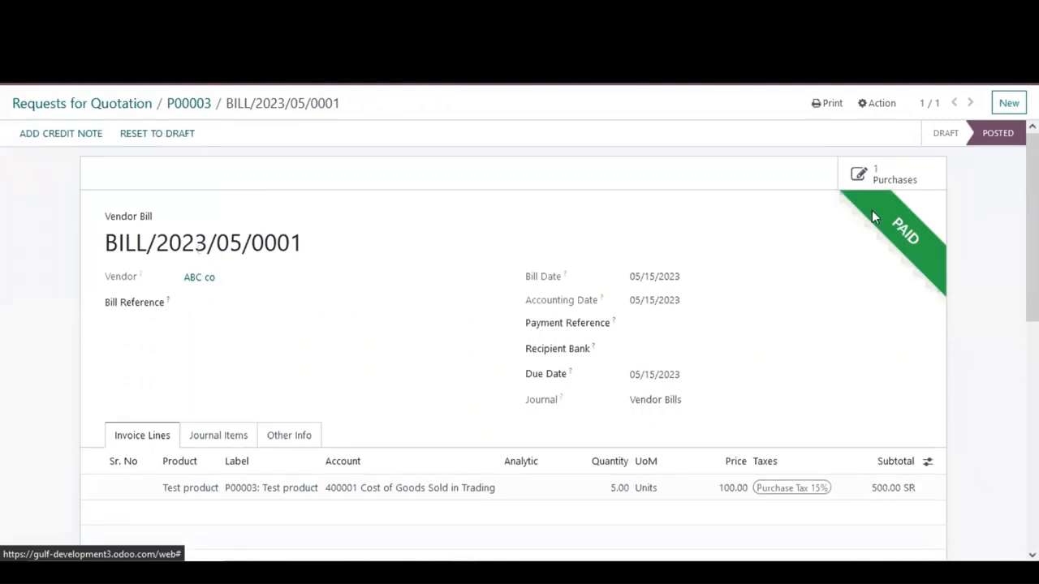
scroll(713, 261, down, 10)
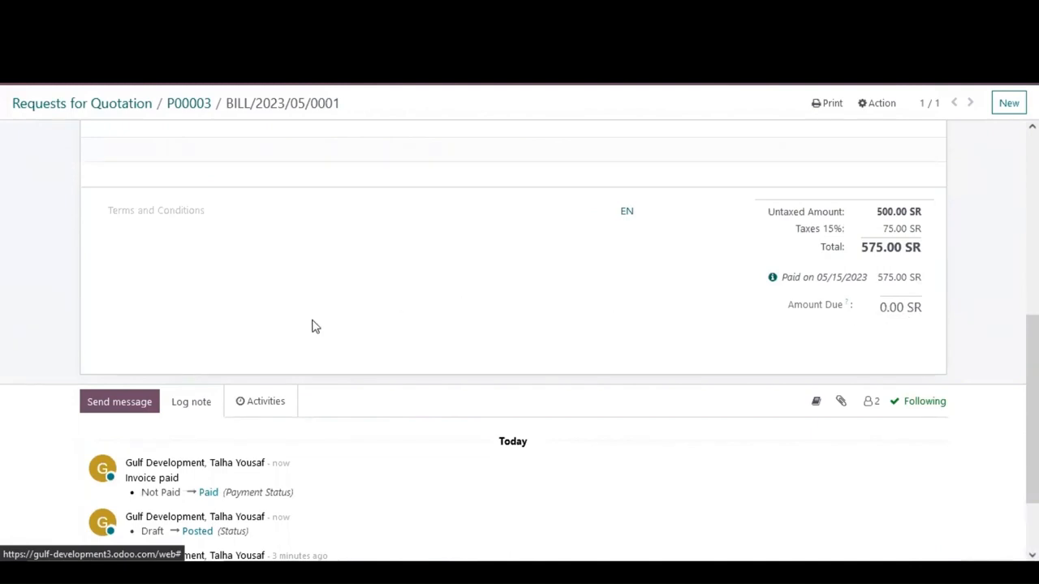
scroll(292, 328, up, 5)
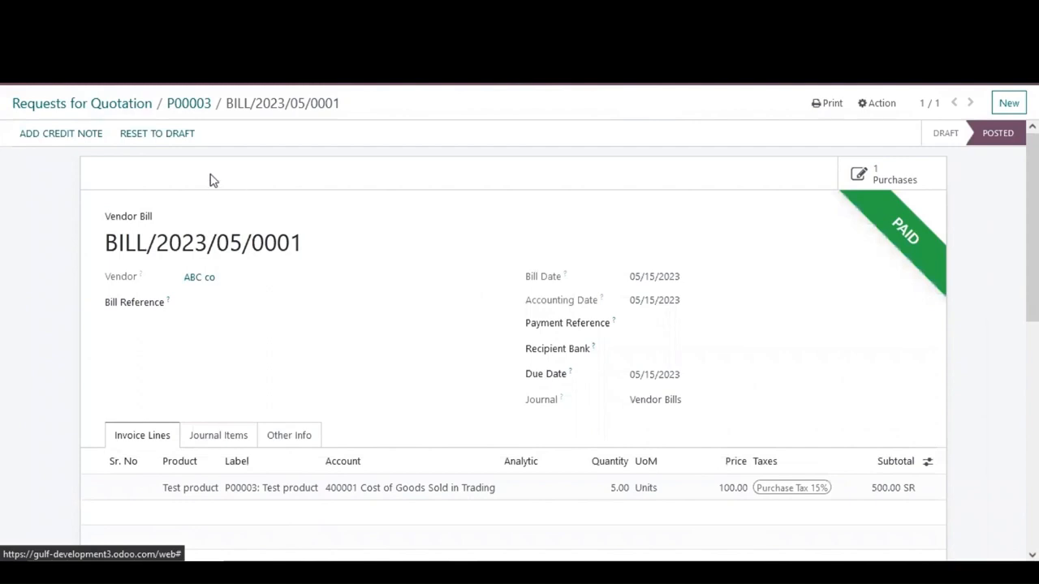
Step: Open the Sales app and start a new quotation for customer Smart Tracks Co. LTD
click(14, 87)
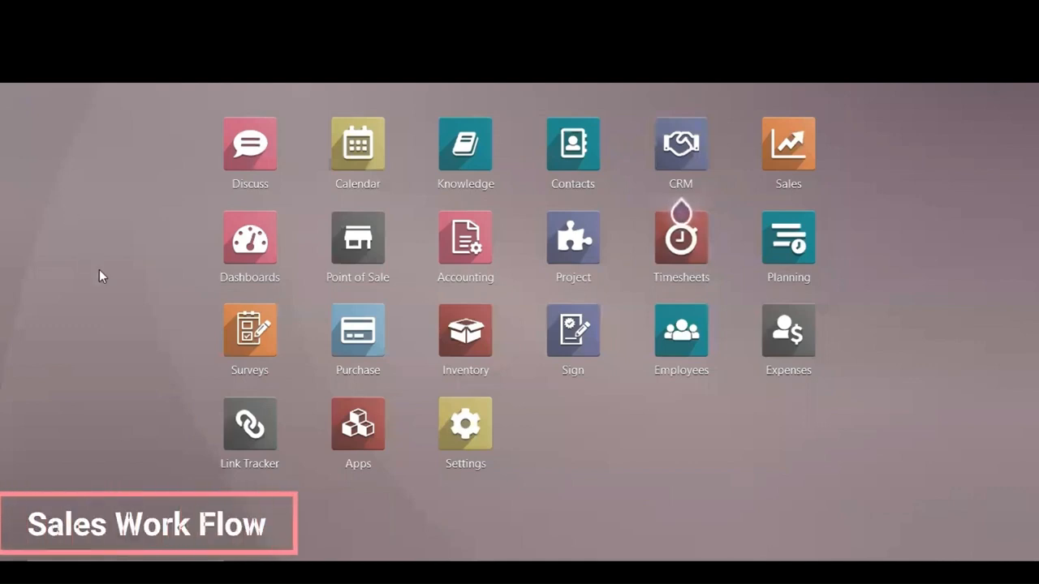
click(798, 163)
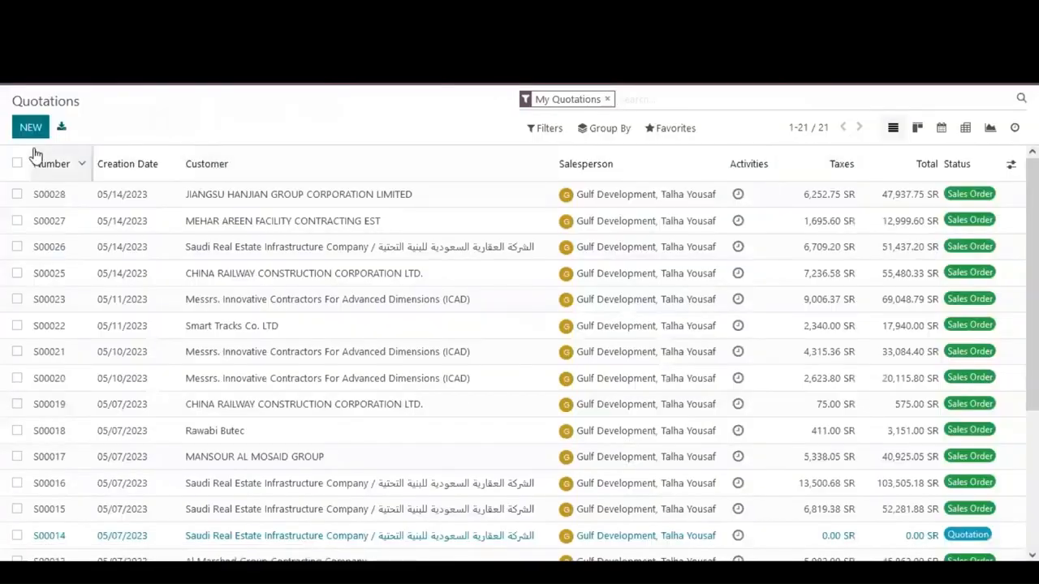
click(34, 133)
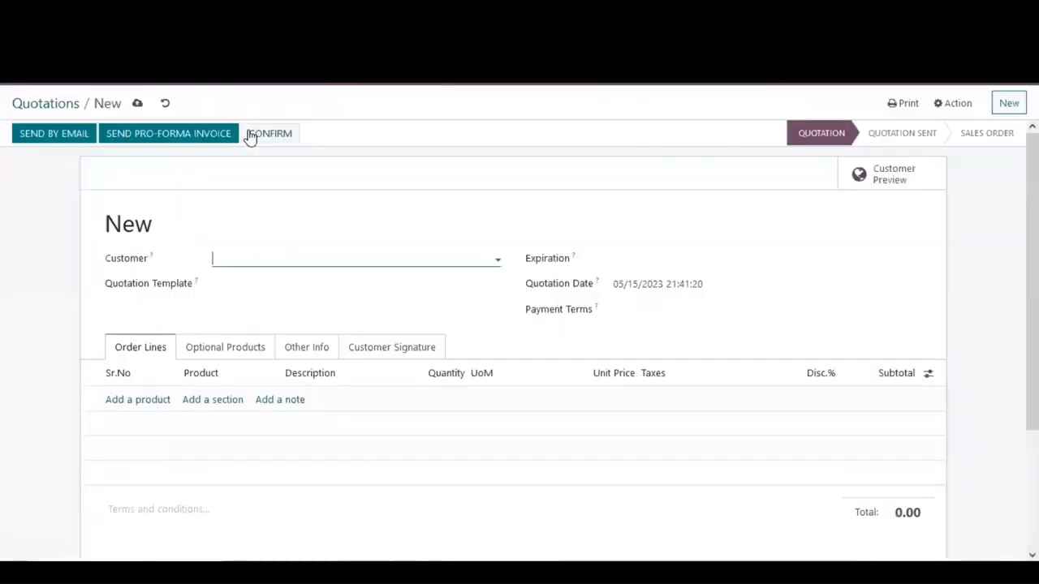
click(283, 254)
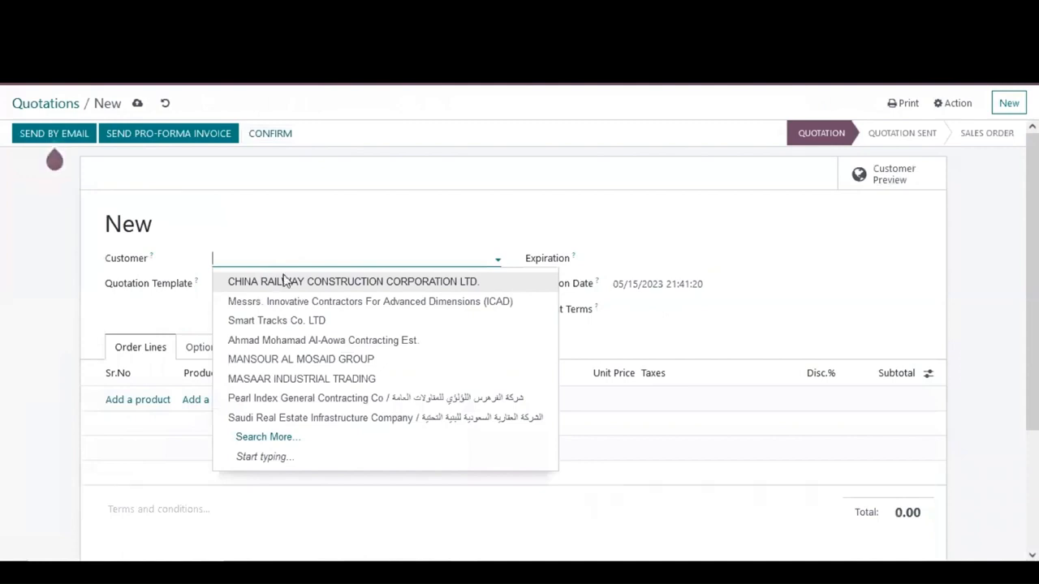
click(287, 320)
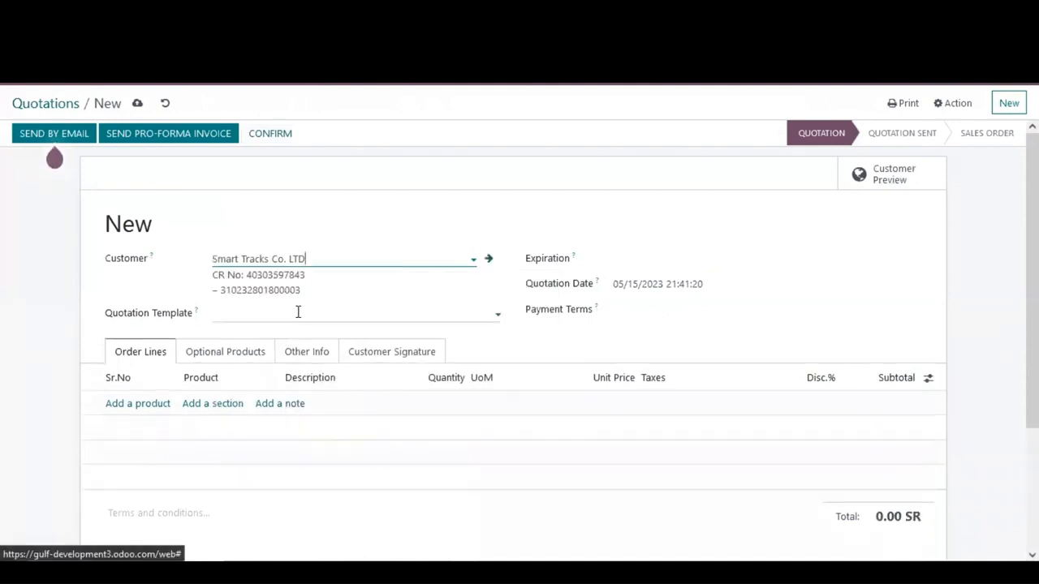
scroll(30, 314, down, 3)
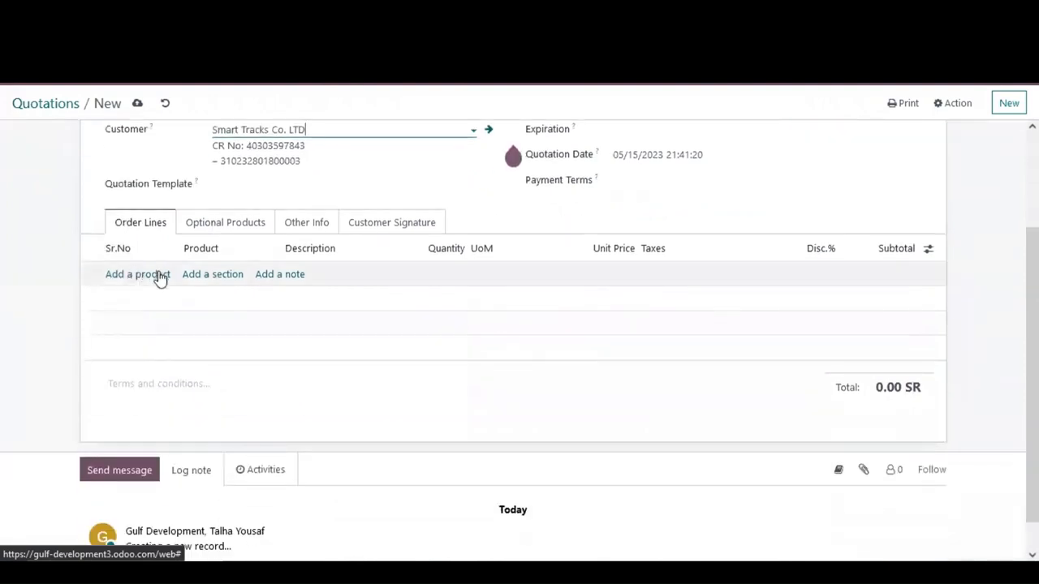
Step: Add an order line with serial number 1 for Test product, quantity 5 and unit price 600
click(156, 273)
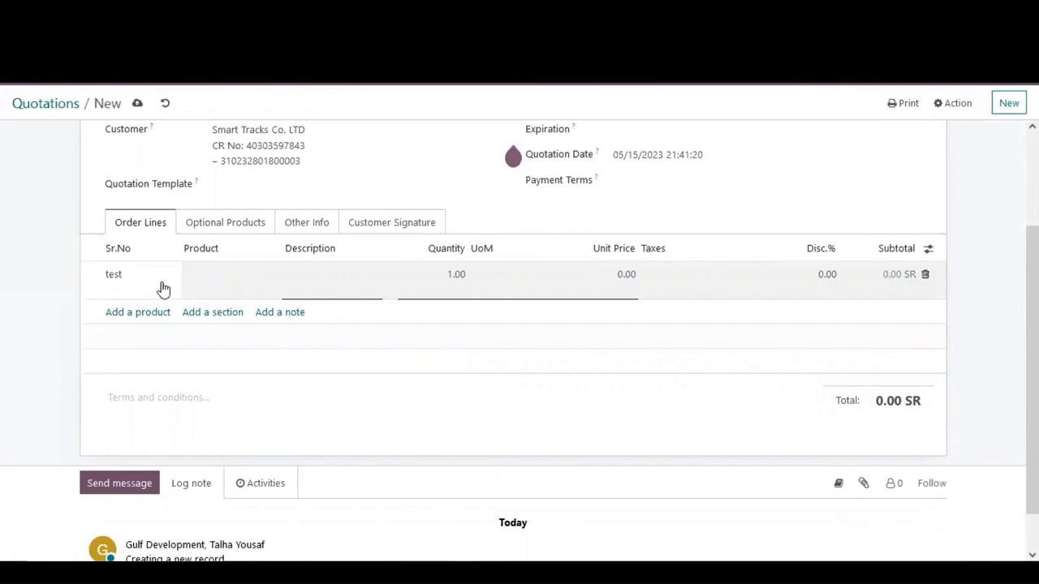
drag(148, 278, 79, 278)
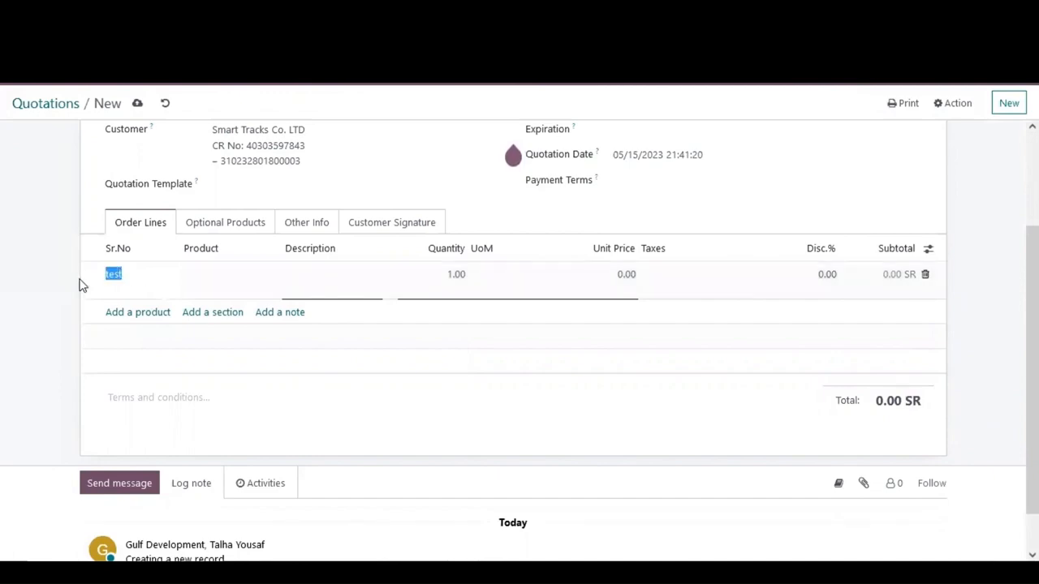
key(BackSpace)
text(1)
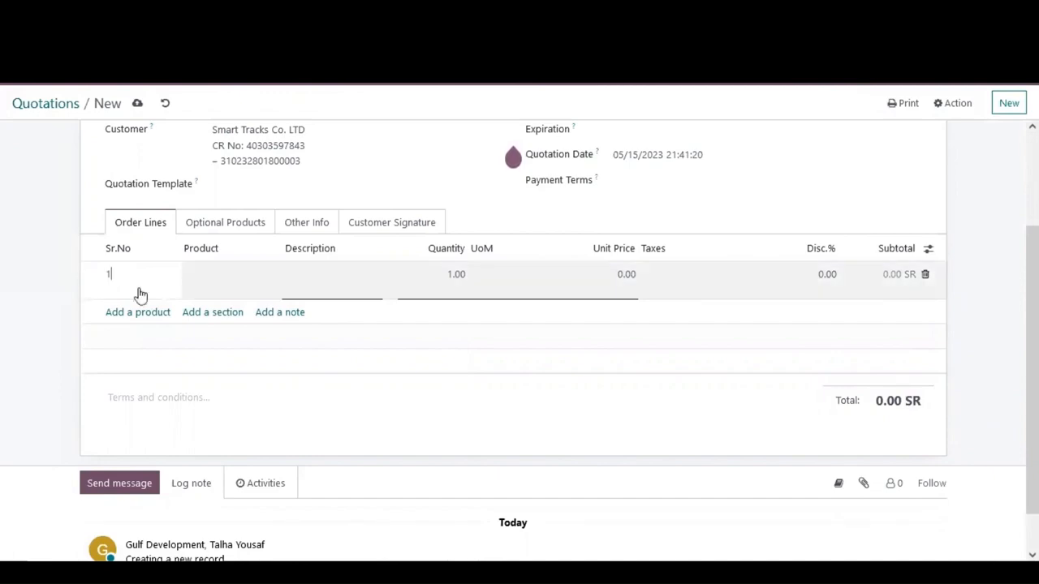
click(223, 276)
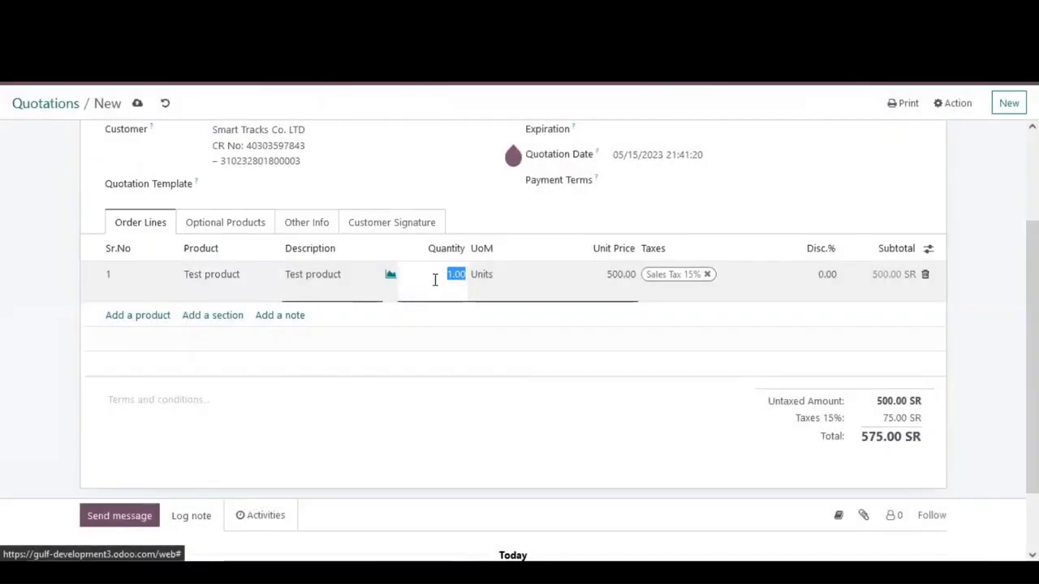
text(5)
click(614, 278)
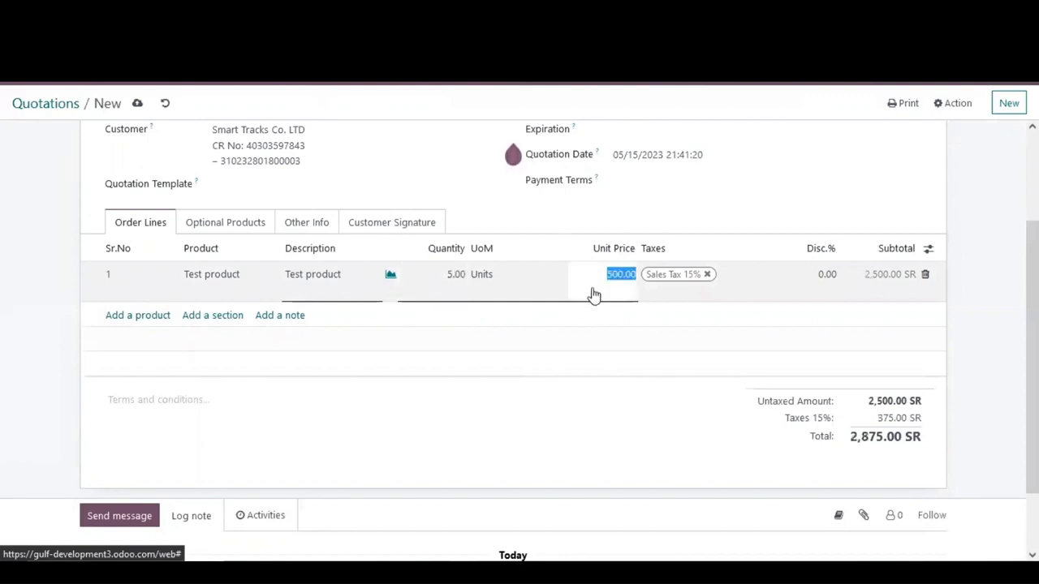
text(600)
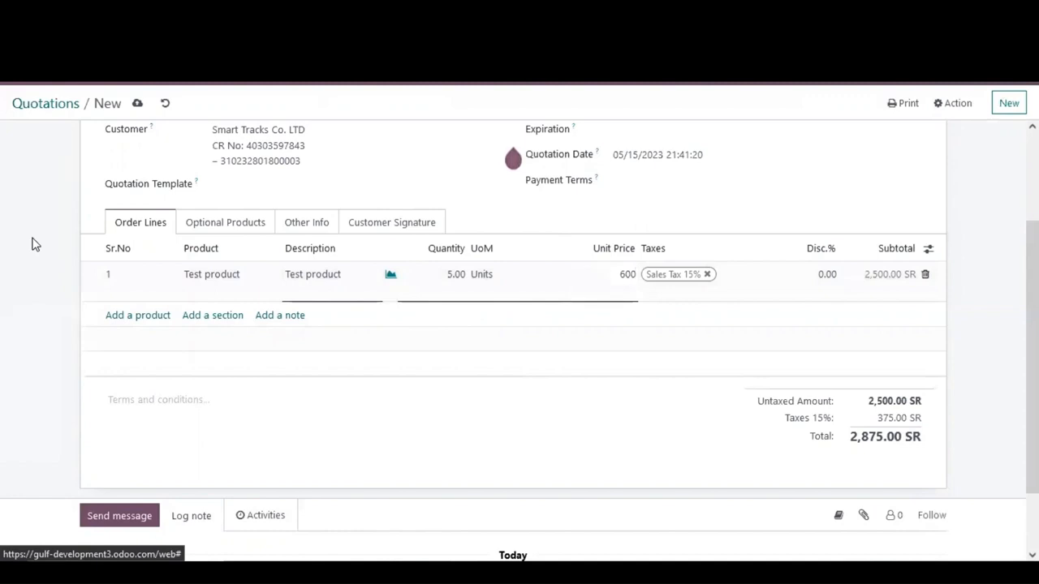
click(33, 244)
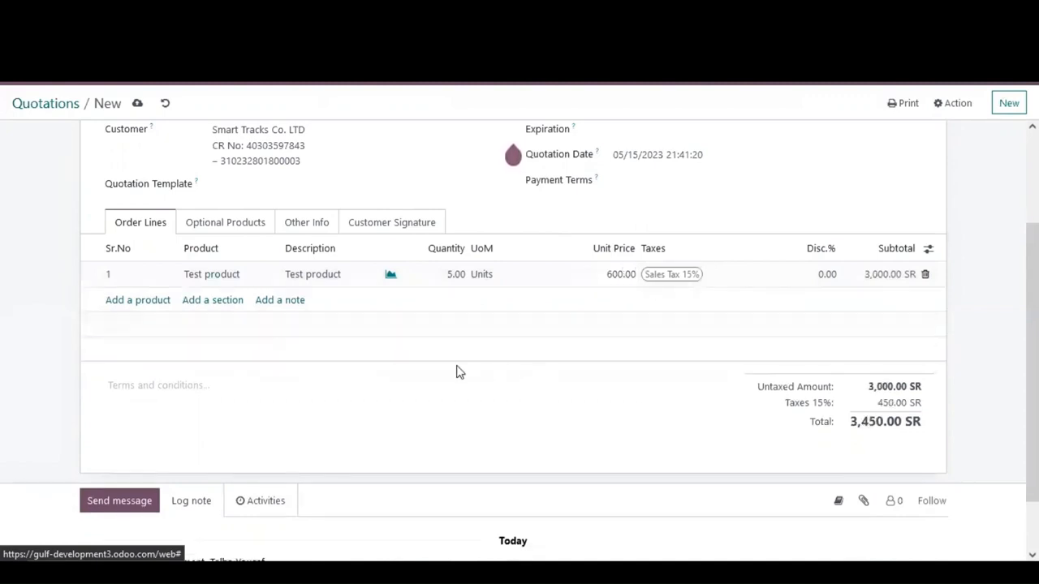
Step: Show the Analytic column in the quotation's order lines
scroll(457, 370, up, 3)
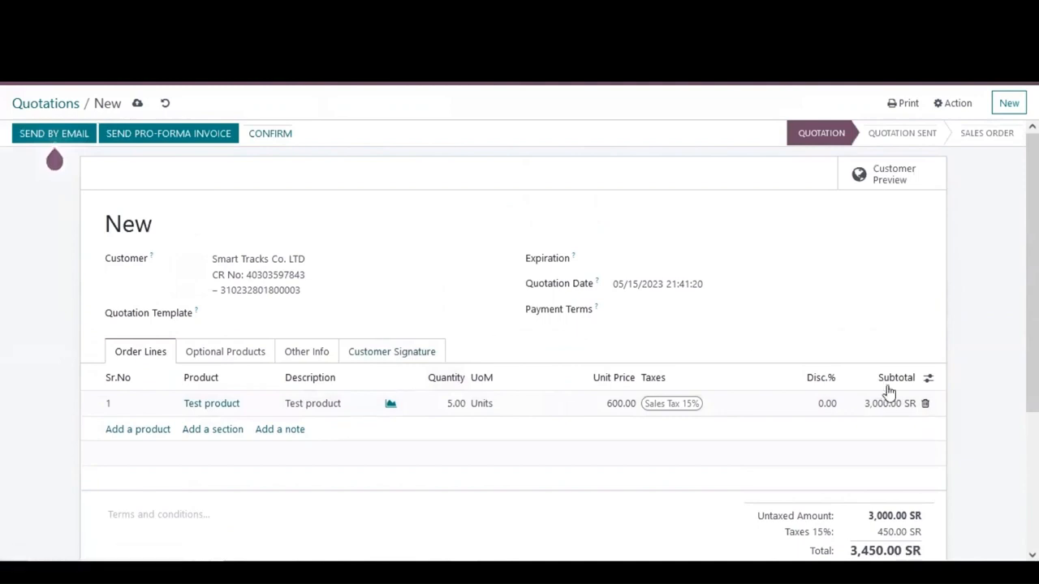
click(927, 378)
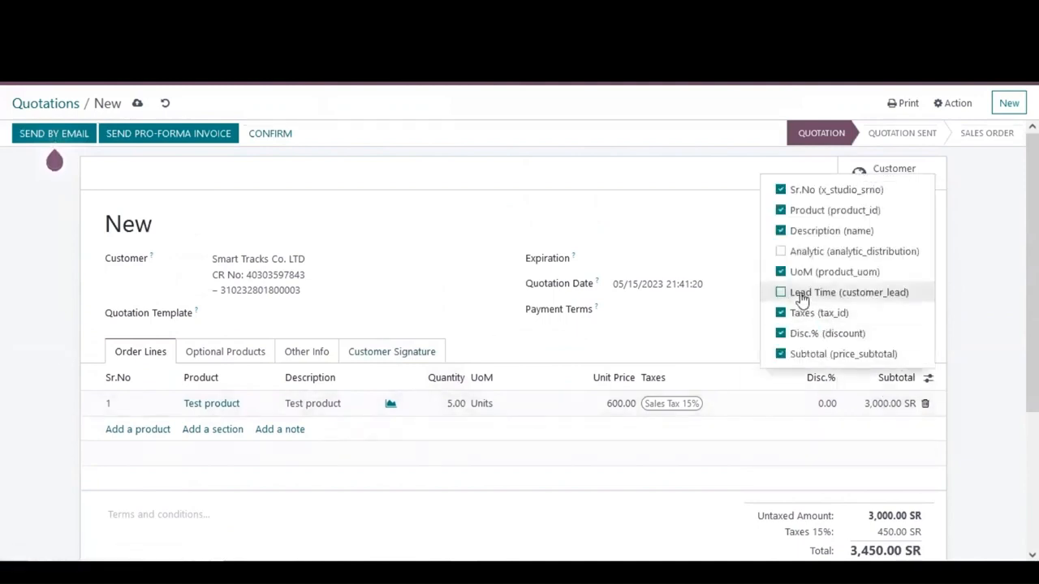
click(782, 251)
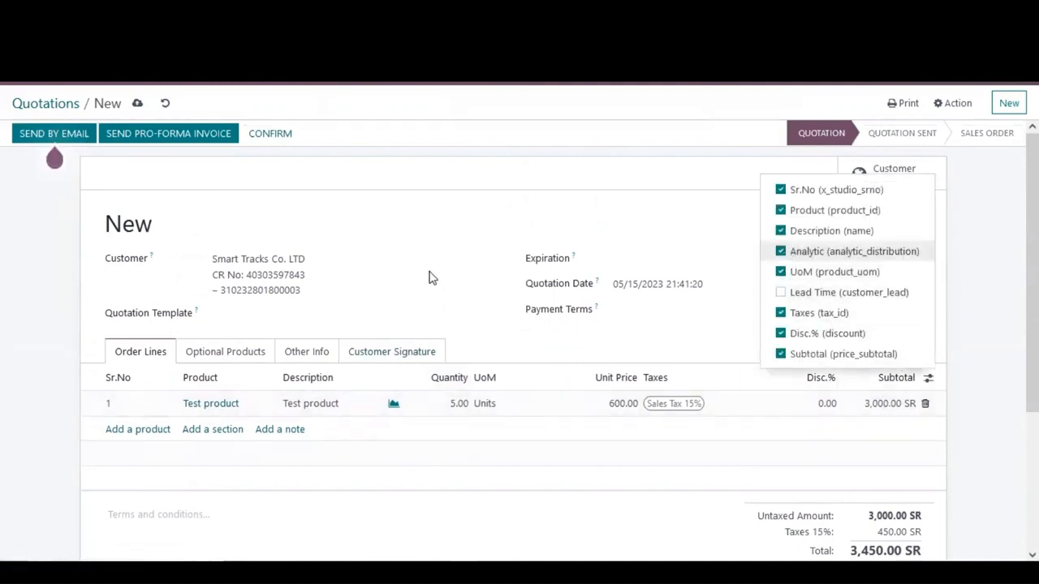
click(63, 300)
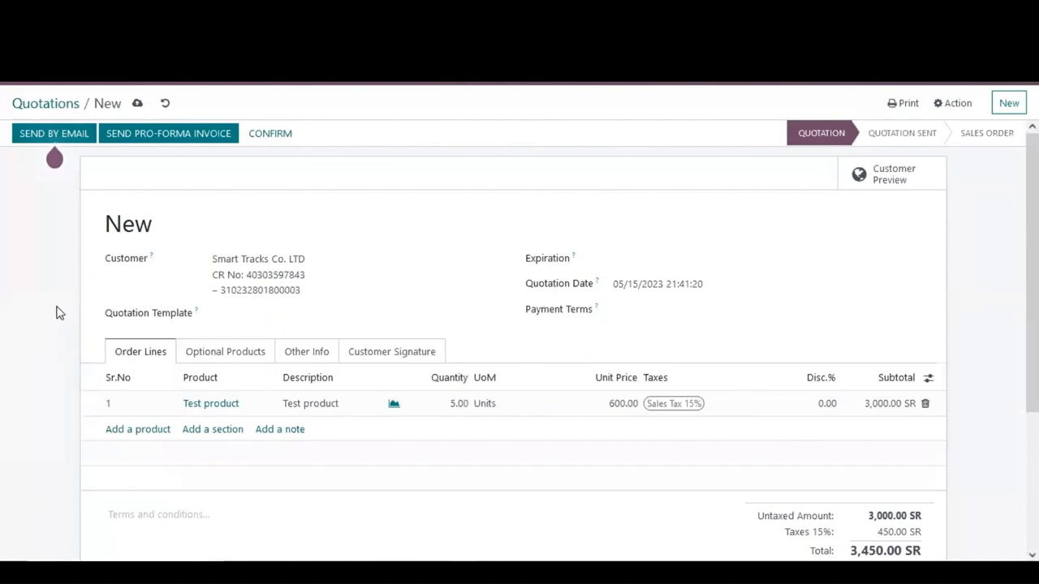
Step: Save the quotation and confirm it as a sales order
click(145, 105)
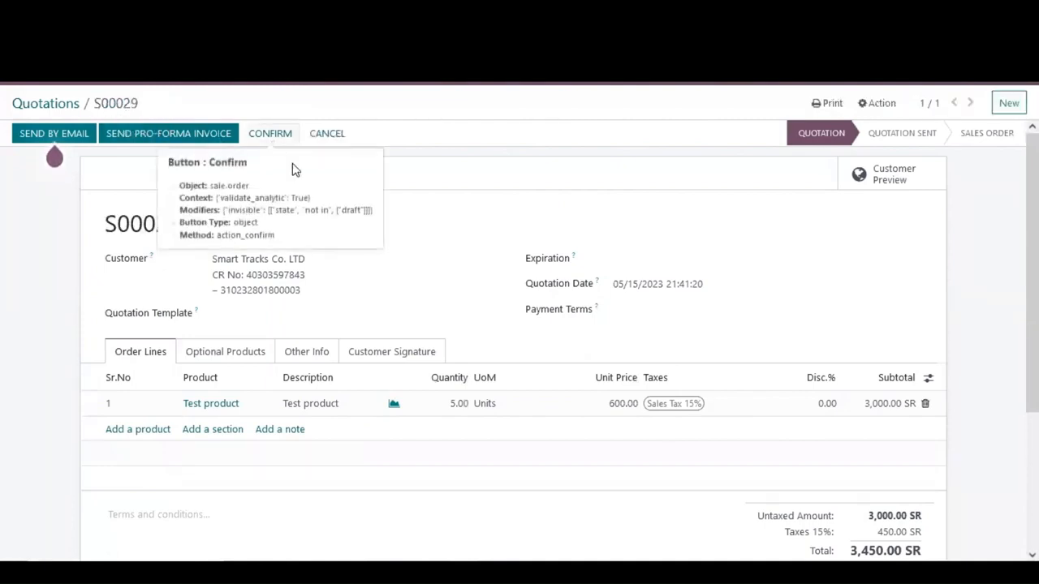
click(280, 133)
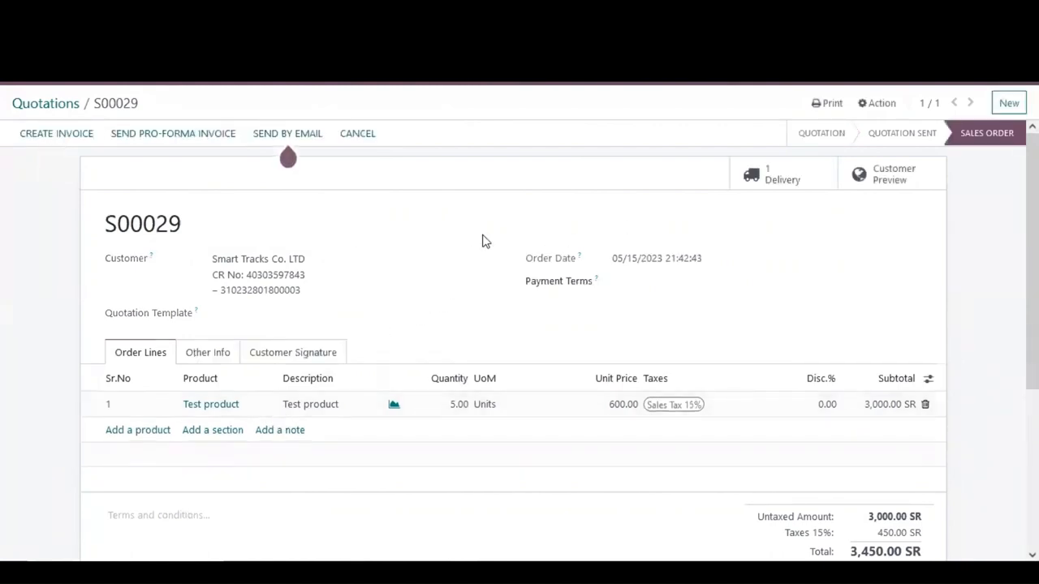
Step: Open the order's delivery and check the forecasted report for Test product
click(758, 187)
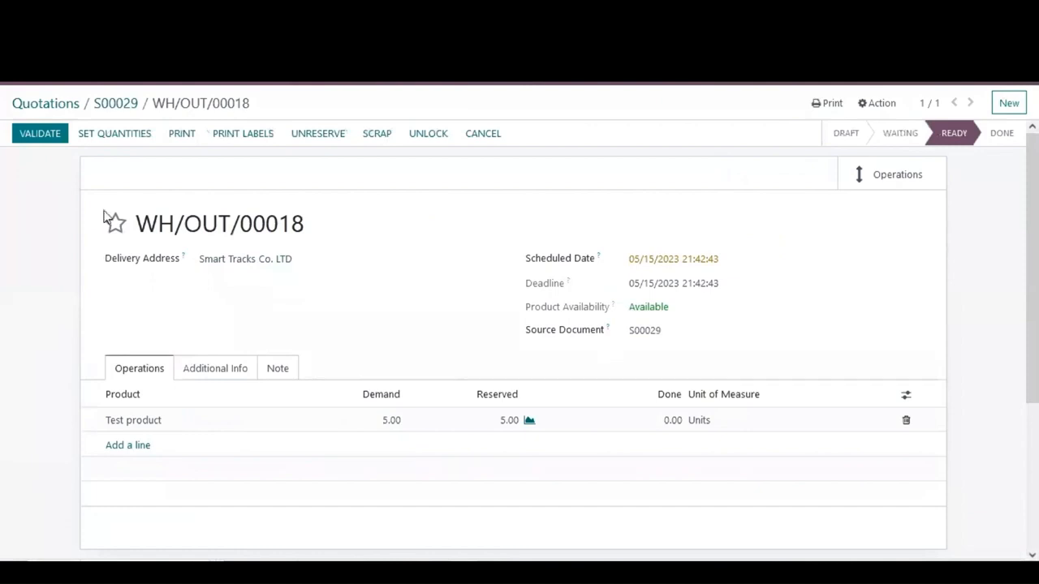
click(528, 423)
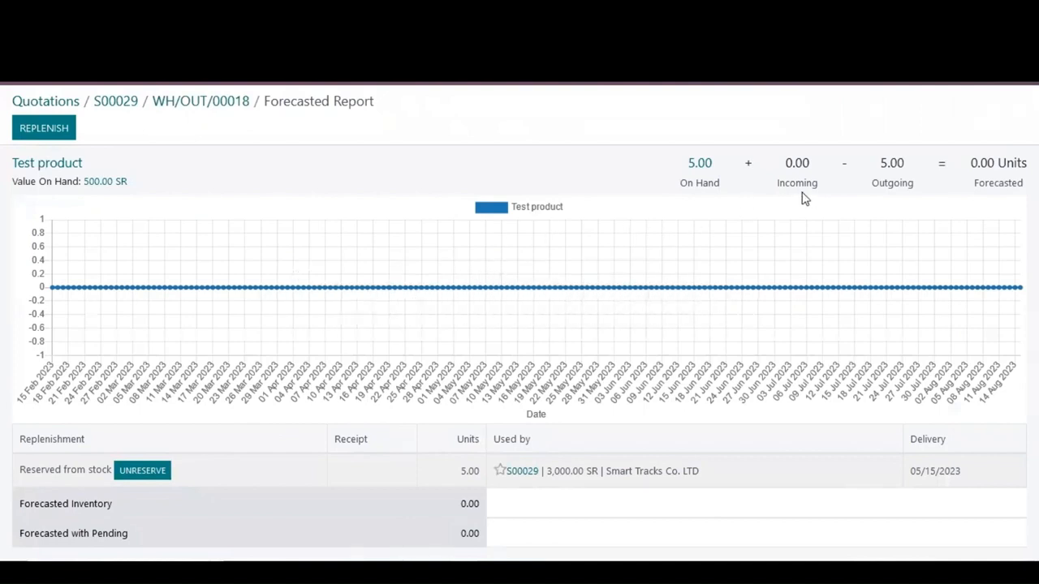
click(231, 102)
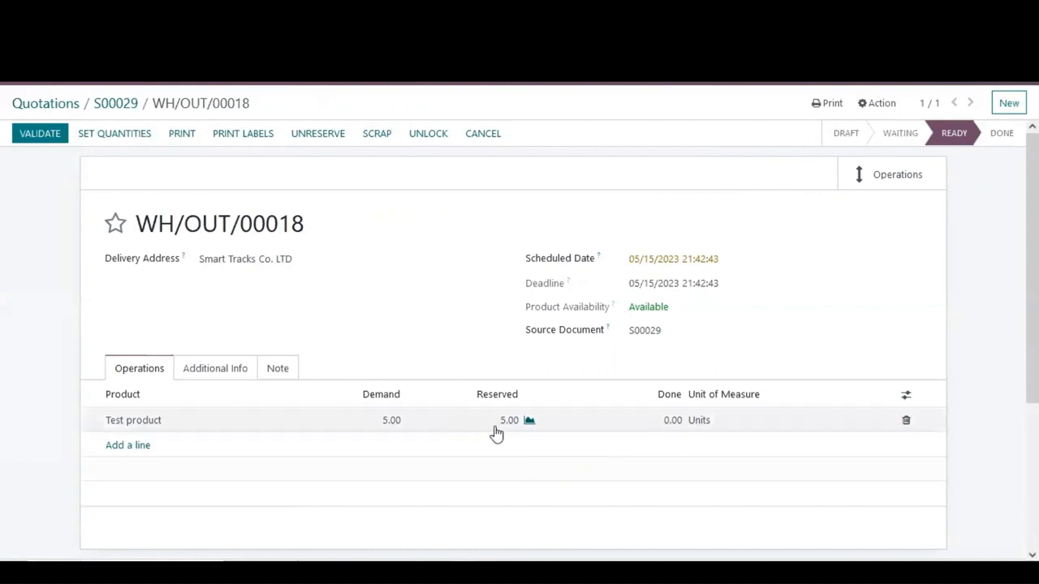
Step: Validate the delivery, applying all reserved quantities as done
click(38, 139)
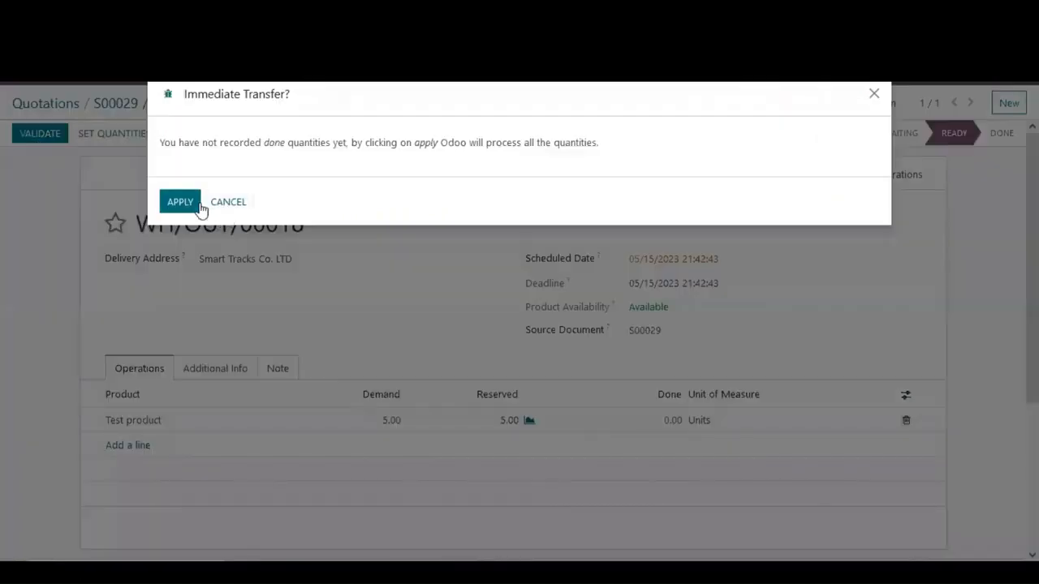
click(199, 209)
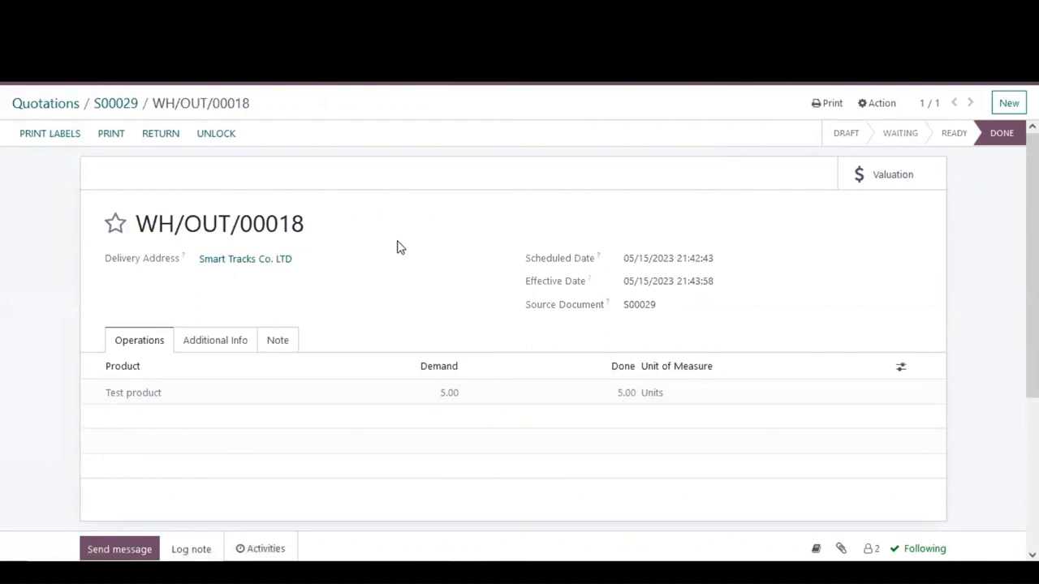
Step: Return to sales order S00029 and create and view a regular invoice
click(123, 105)
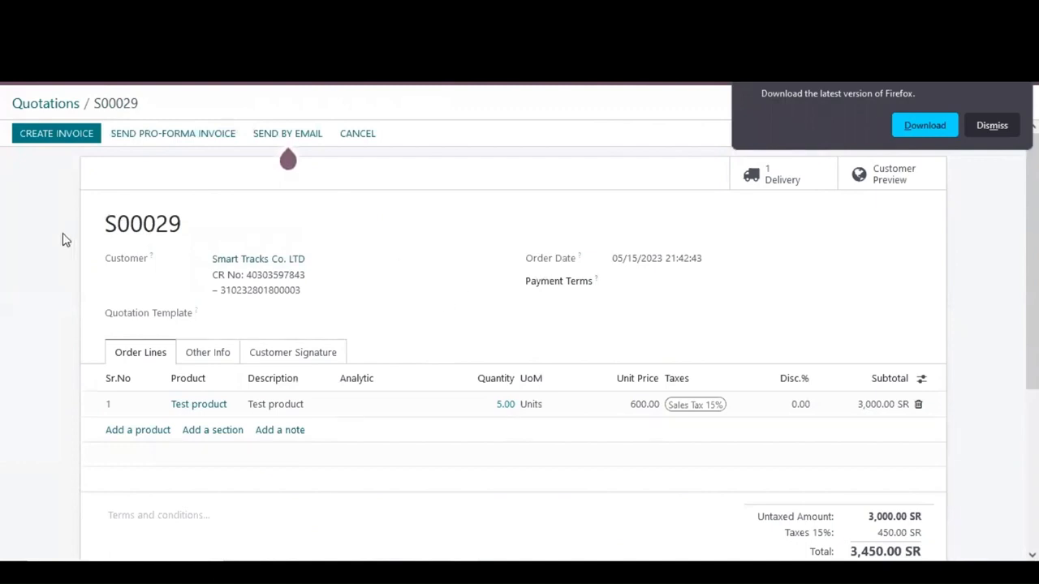
click(54, 139)
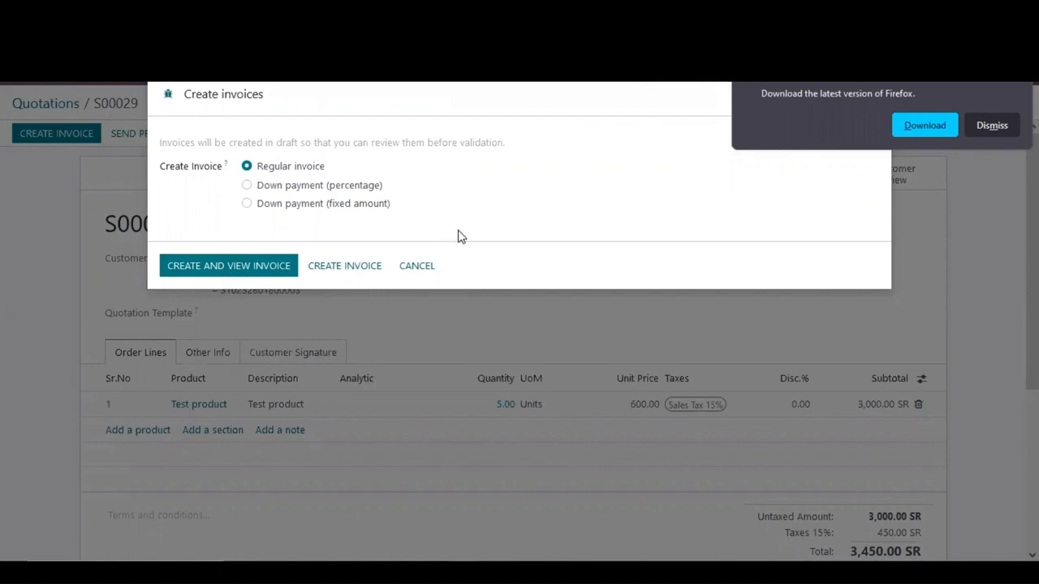
click(251, 270)
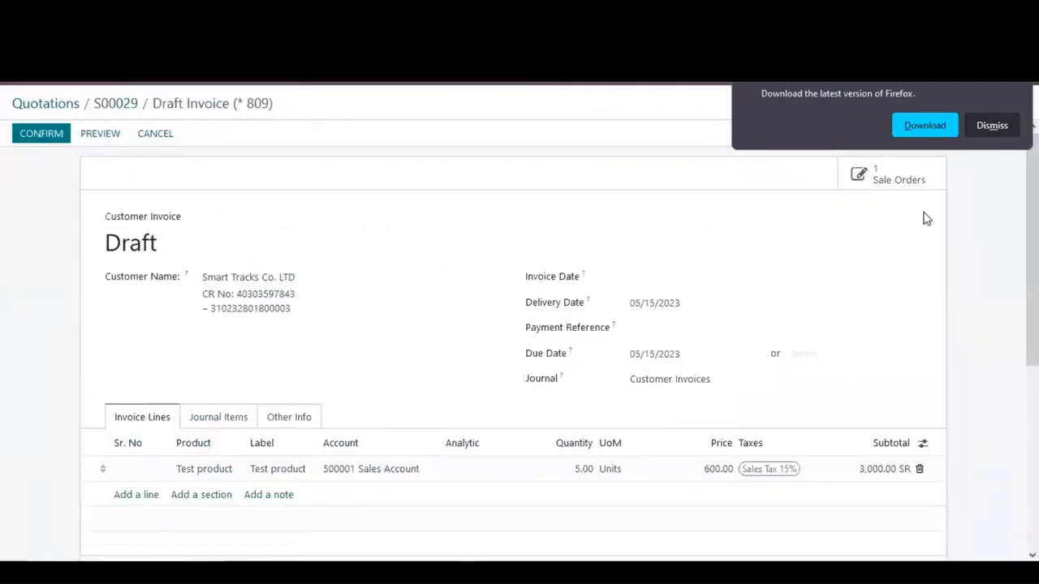
click(990, 128)
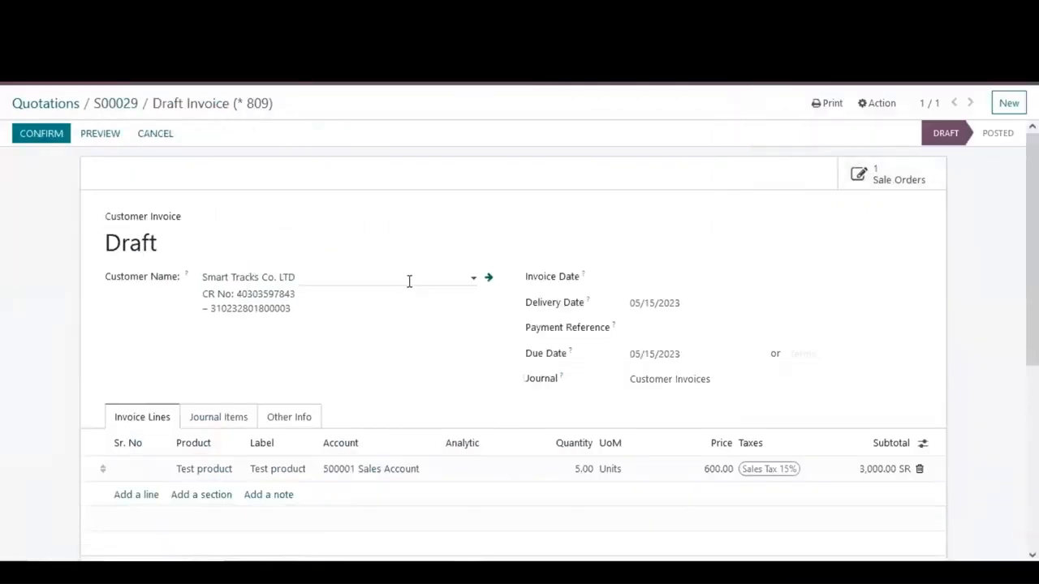
scroll(409, 281, down, 2)
click(482, 345)
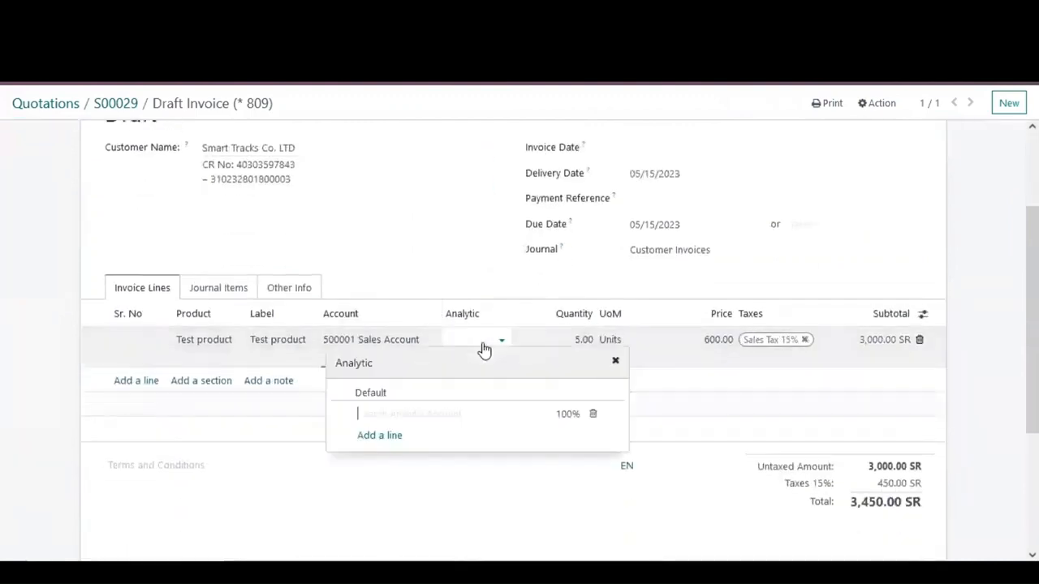
click(460, 415)
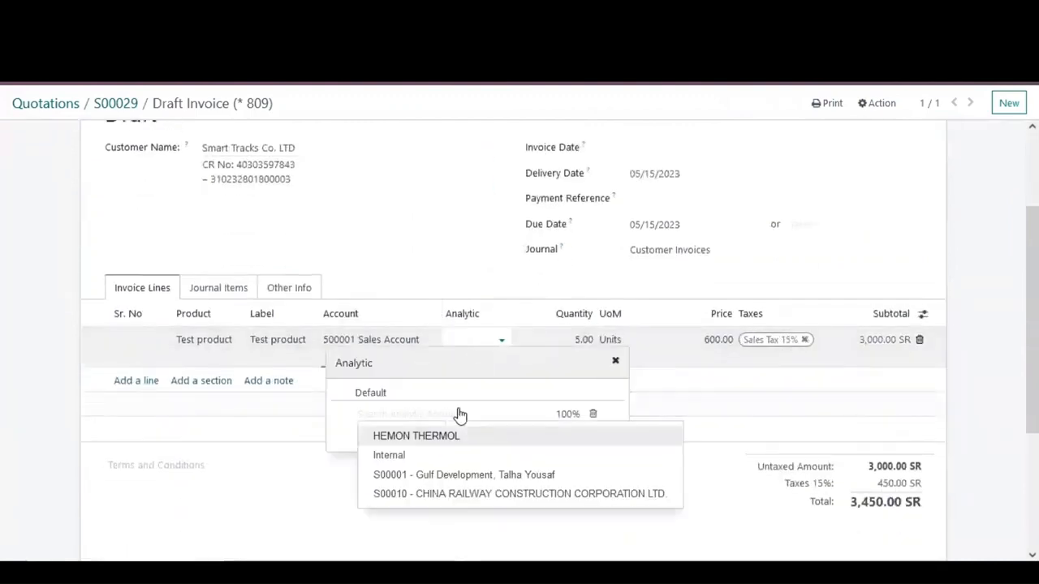
click(459, 415)
click(59, 321)
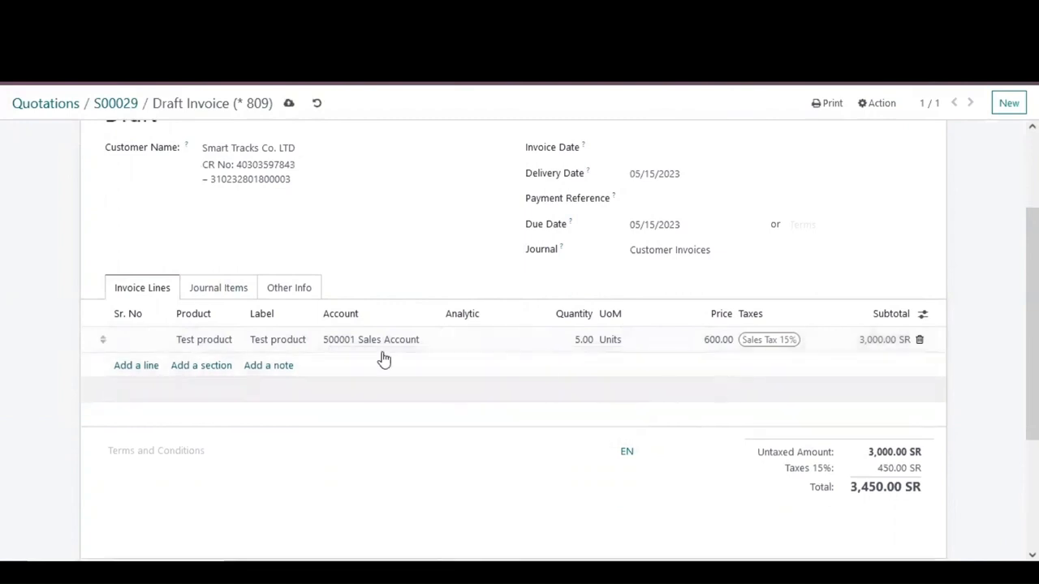
Step: Confirm the customer invoice and register its payment through the SNB Bank journal
scroll(71, 339, up, 3)
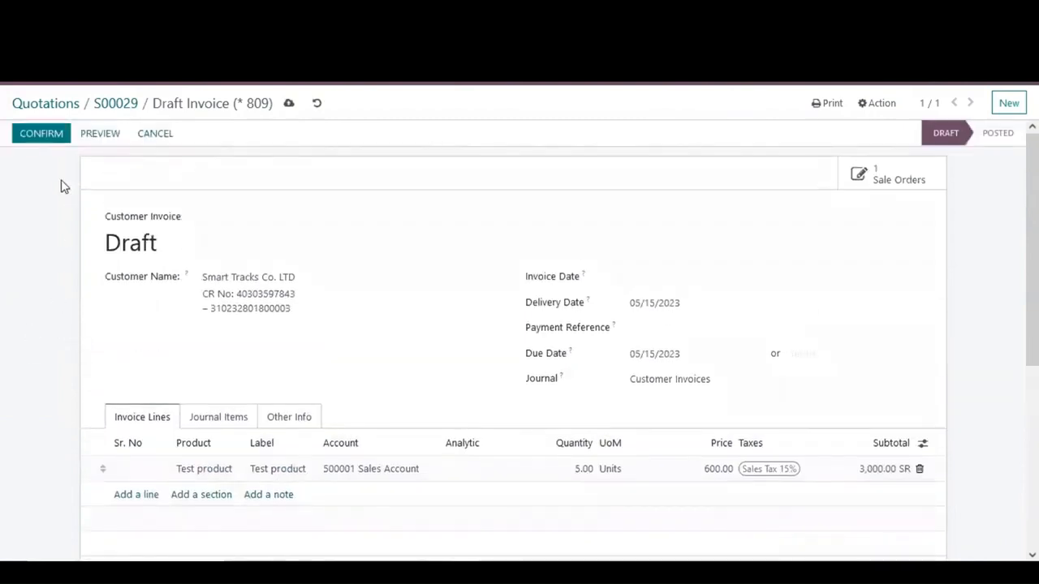
click(52, 135)
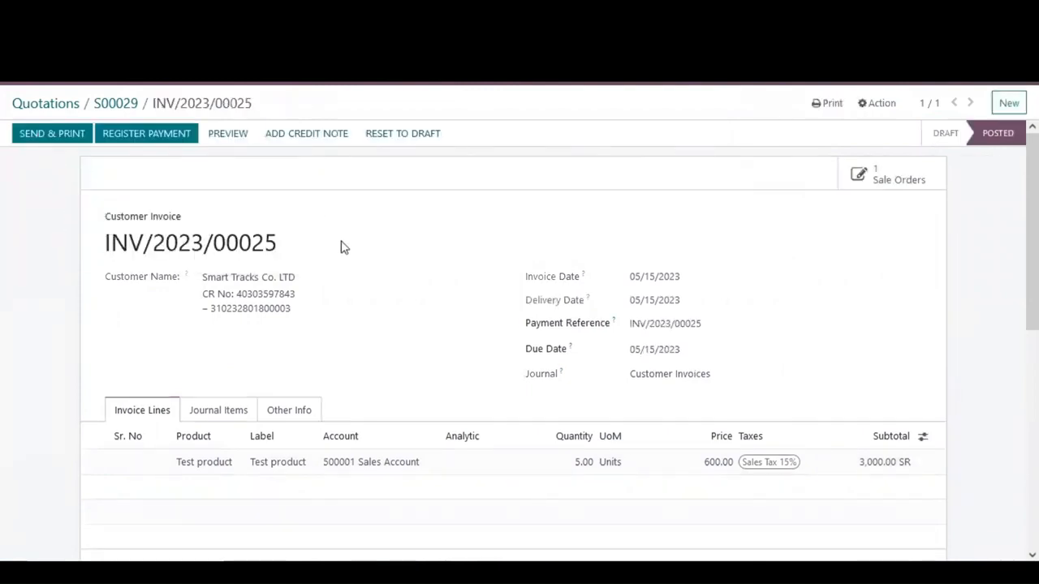
click(145, 135)
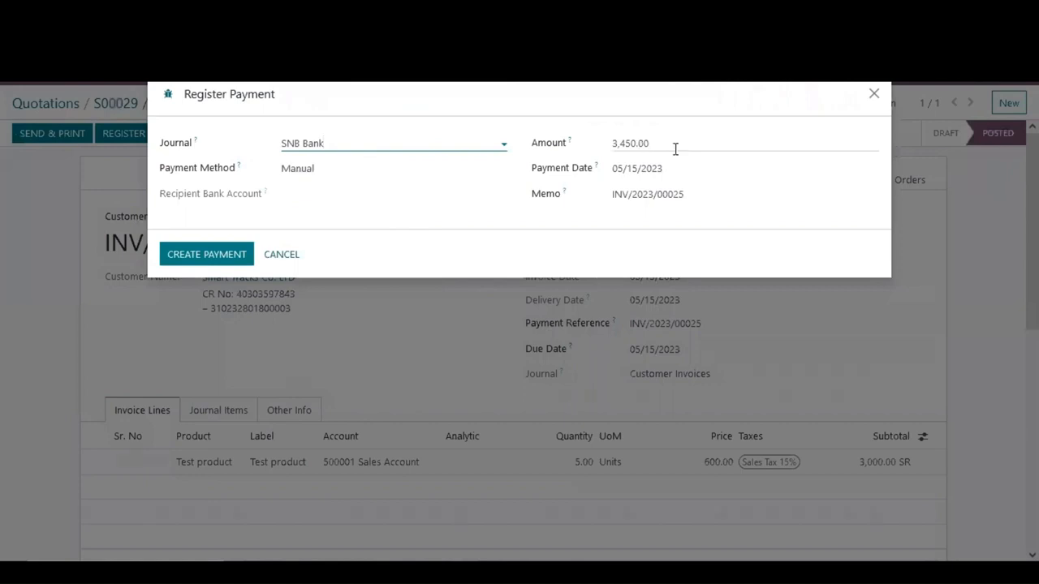
click(207, 255)
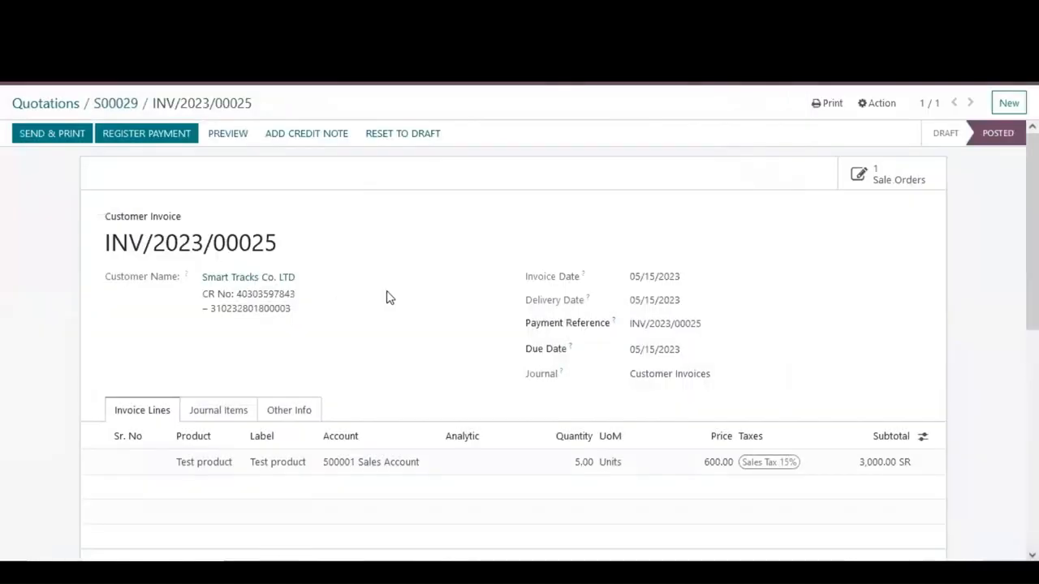
Step: Review Test product's sales analysis, breaking down the May 2023 orders by customer
scroll(442, 296, down, 2)
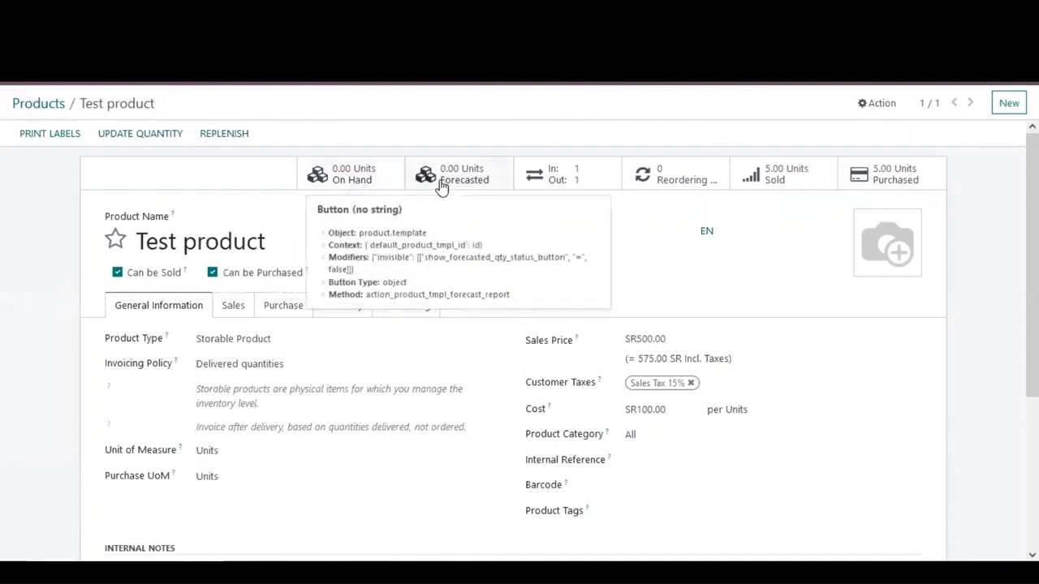
click(586, 174)
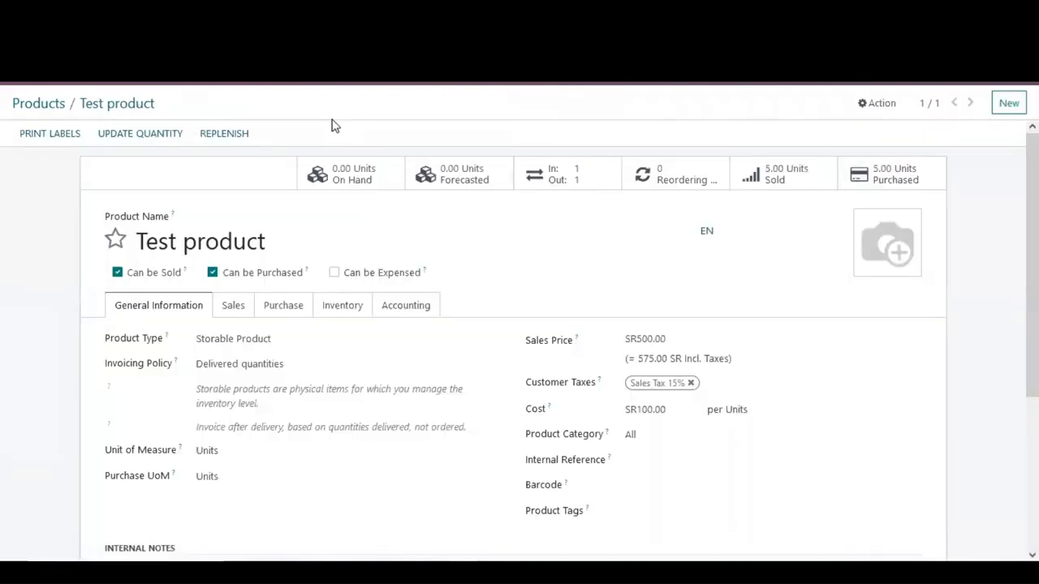
click(791, 179)
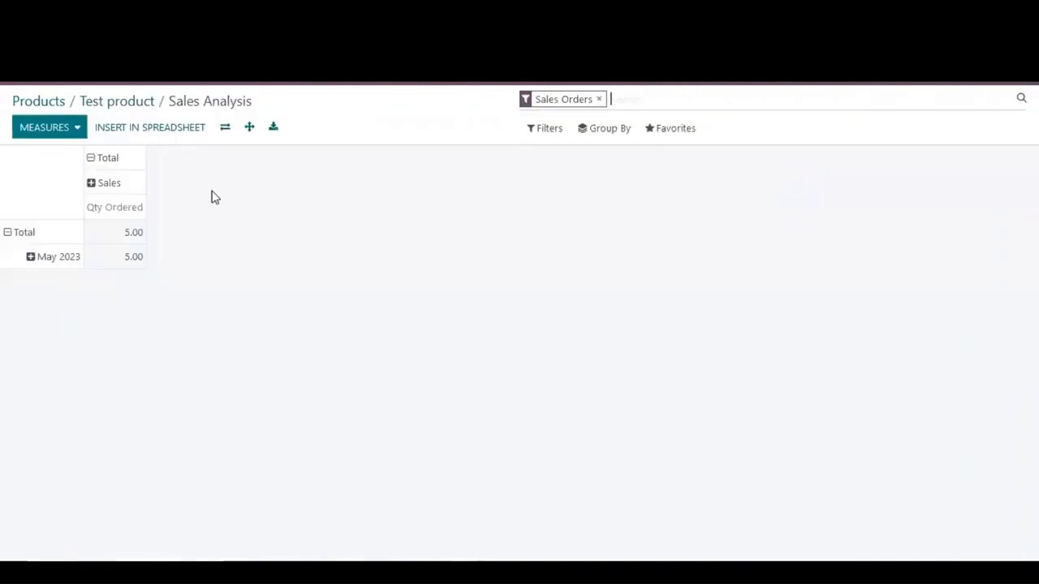
click(32, 258)
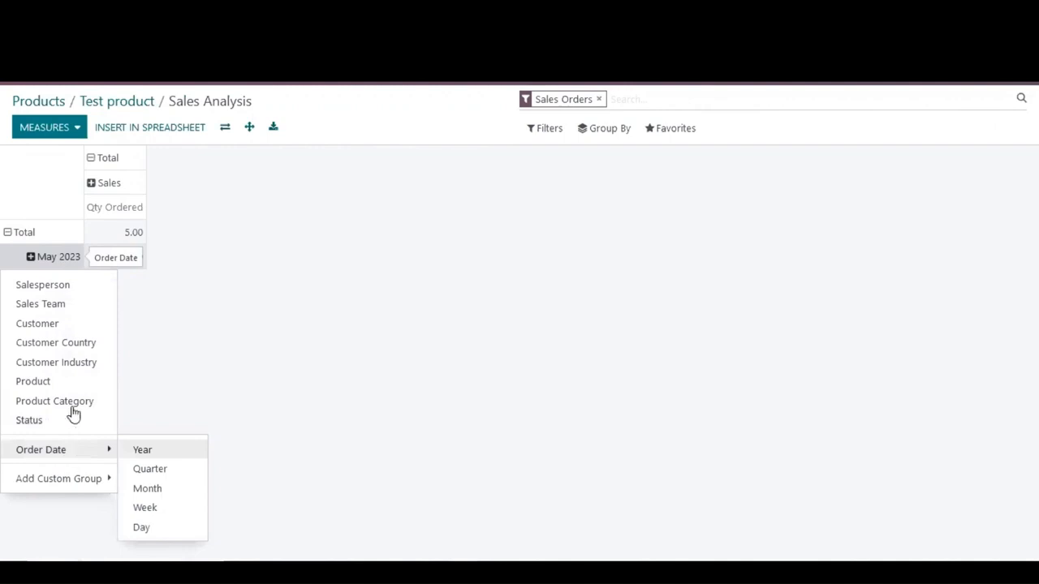
click(84, 323)
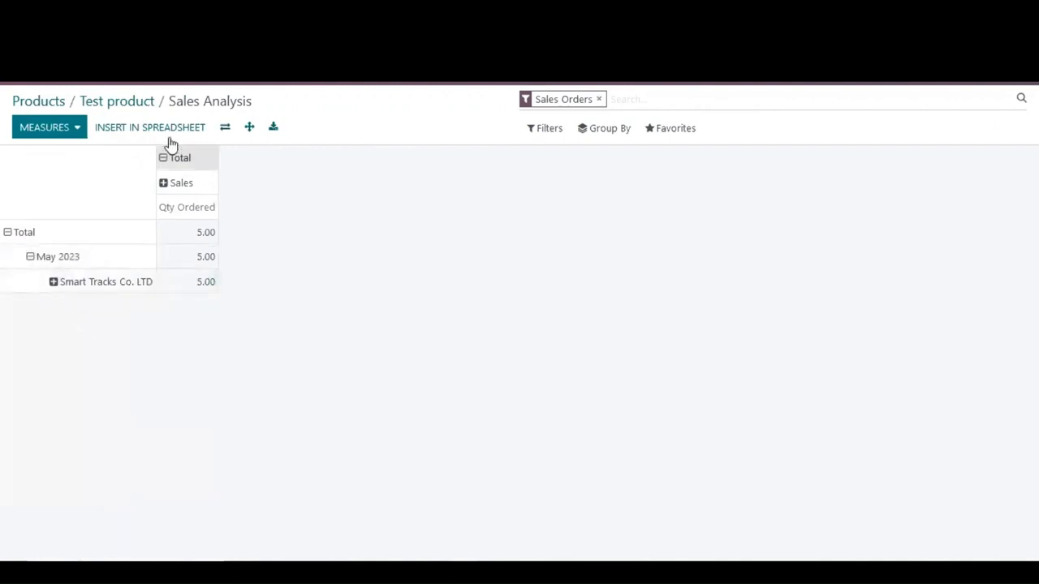
click(107, 108)
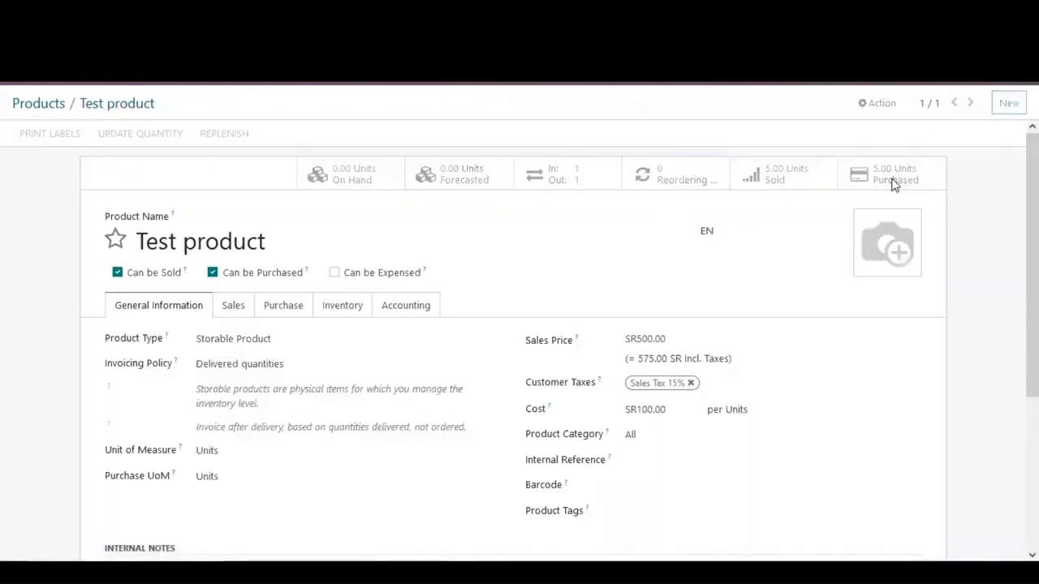
Step: Review Test product's purchase history, open purchase order P00003, and return to the product
click(893, 184)
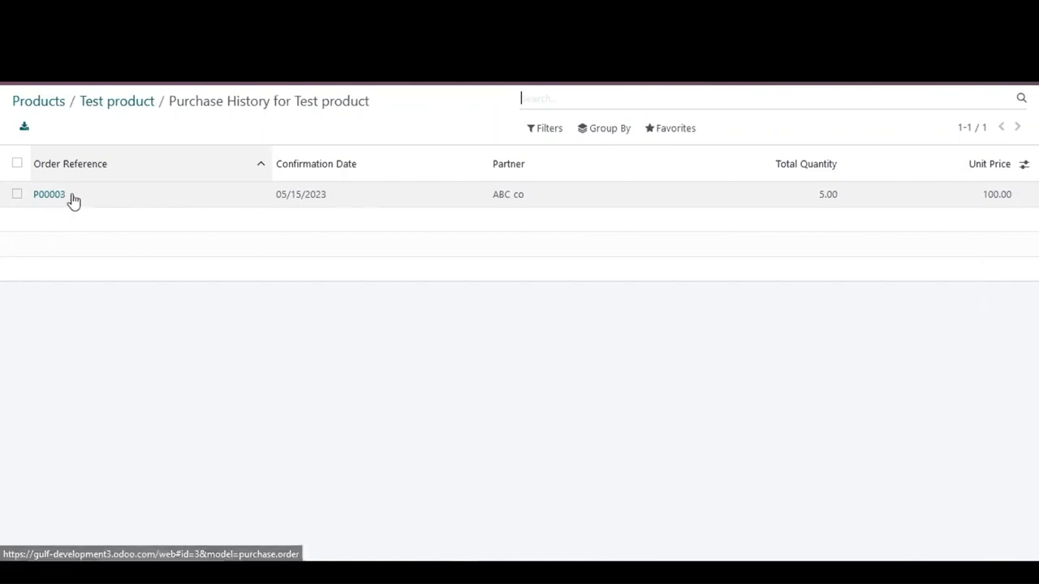
click(119, 199)
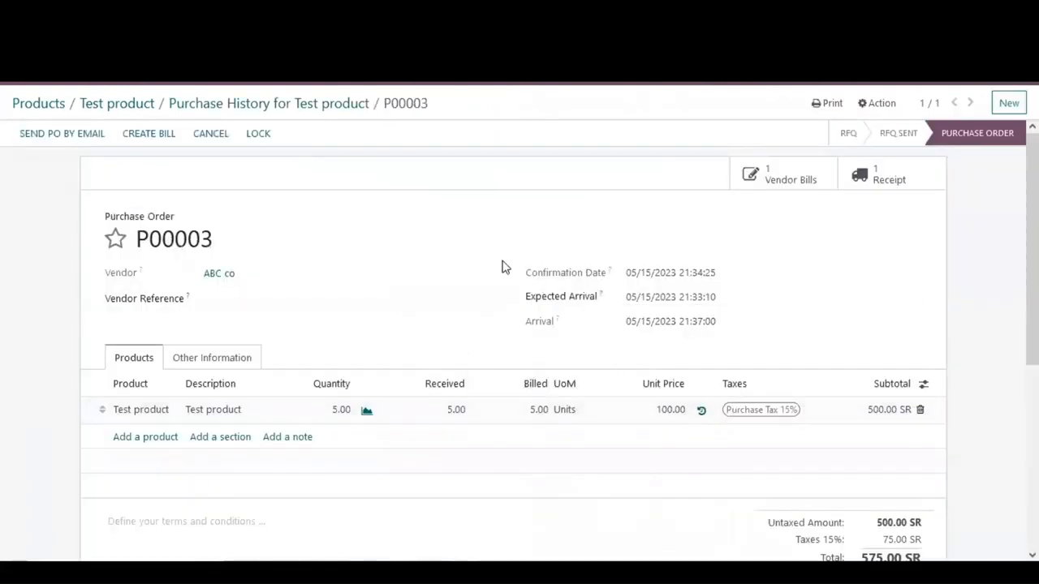
click(103, 106)
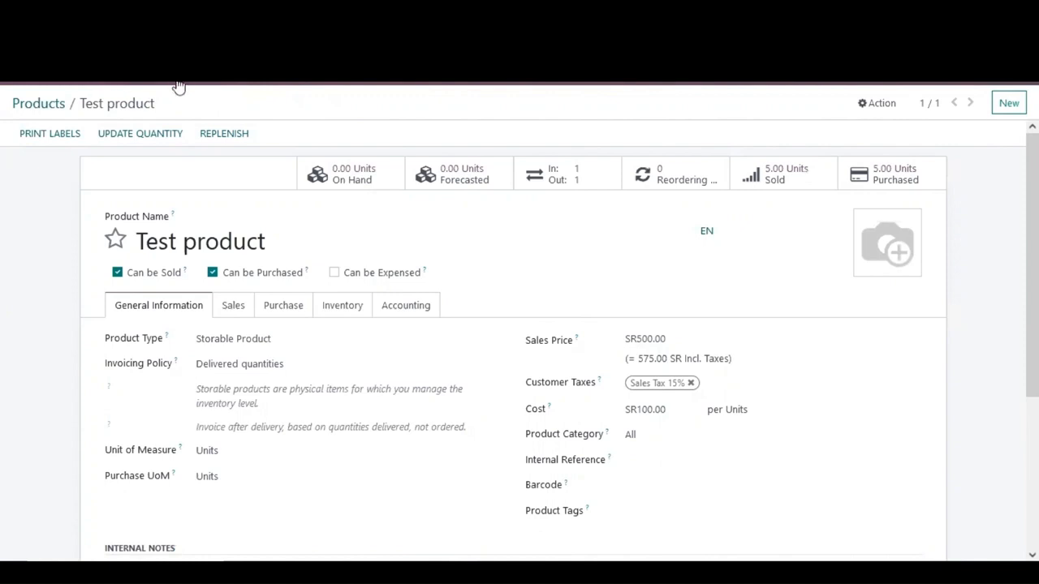
Step: Open the Accounting Profit and Loss report and view the General Ledger for the 500001 Sales Account
click(14, 85)
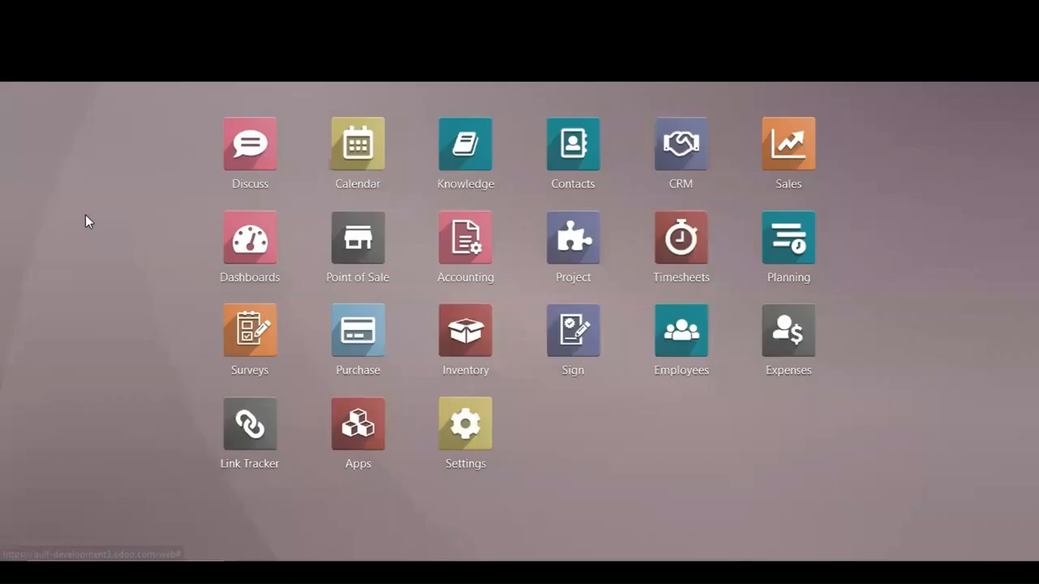
click(461, 246)
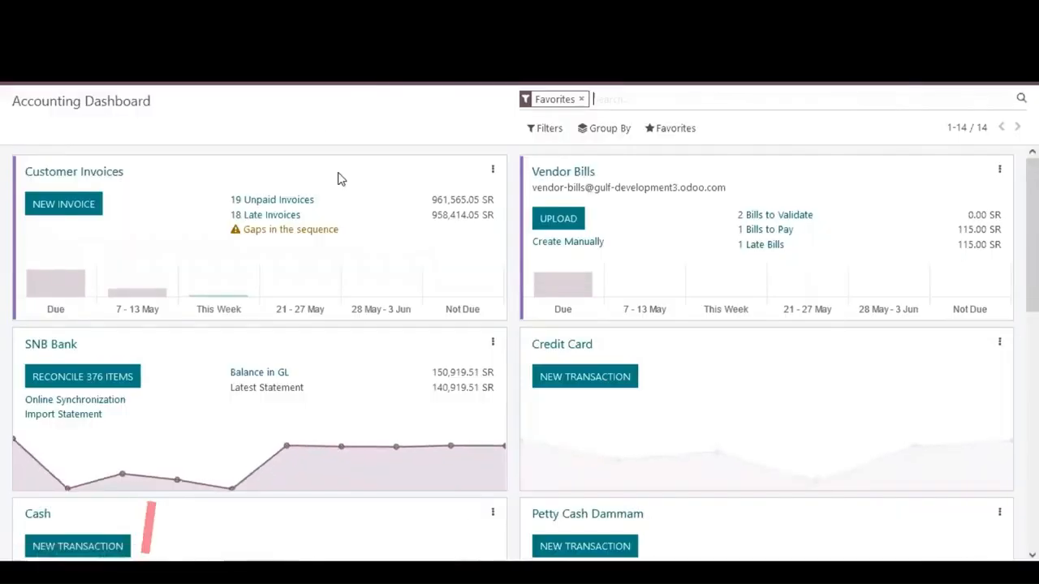
click(336, 84)
mouse_move(365, 86)
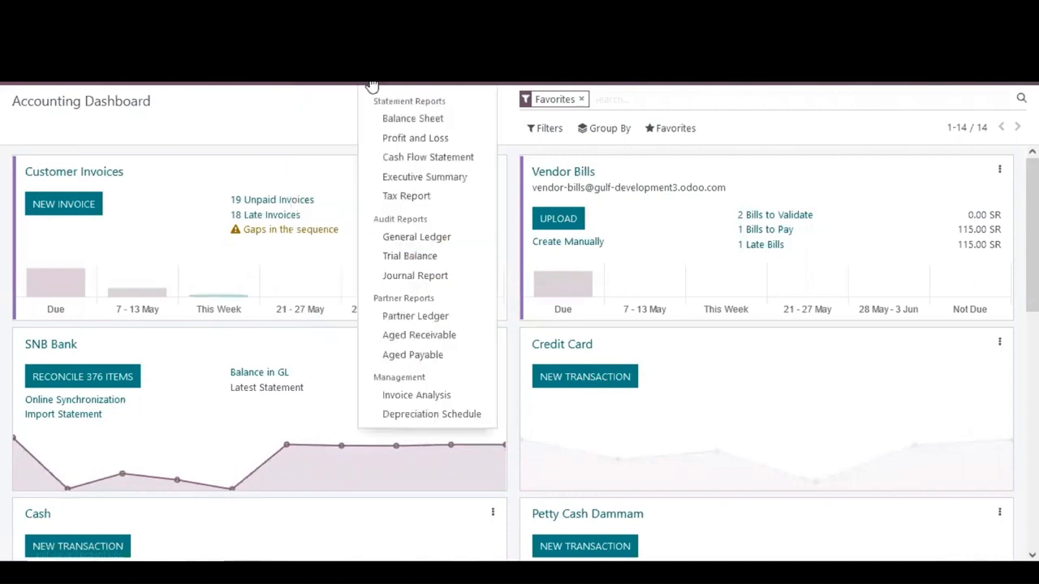
click(382, 138)
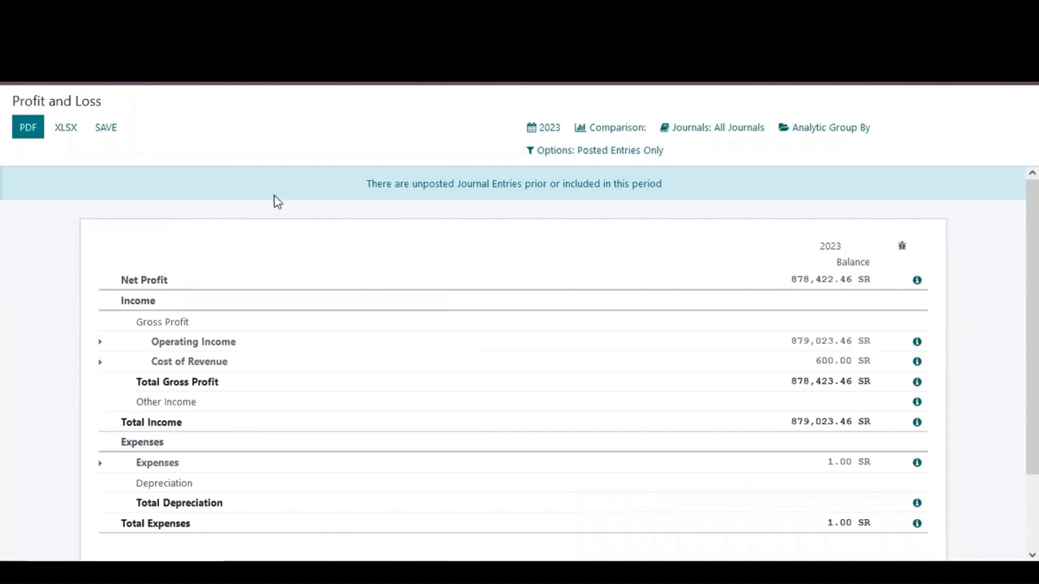
scroll(45, 275, down, 2)
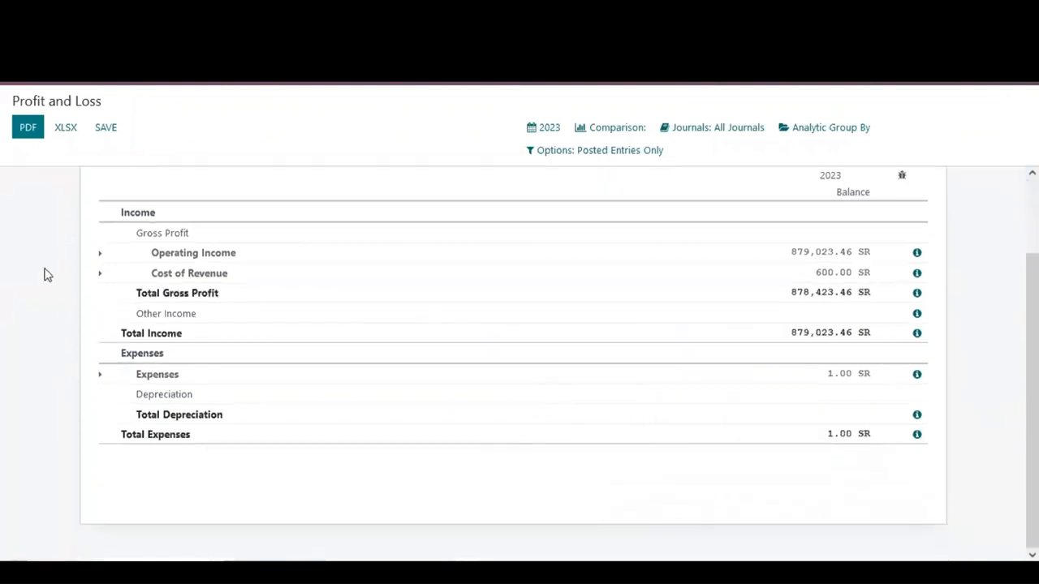
click(100, 258)
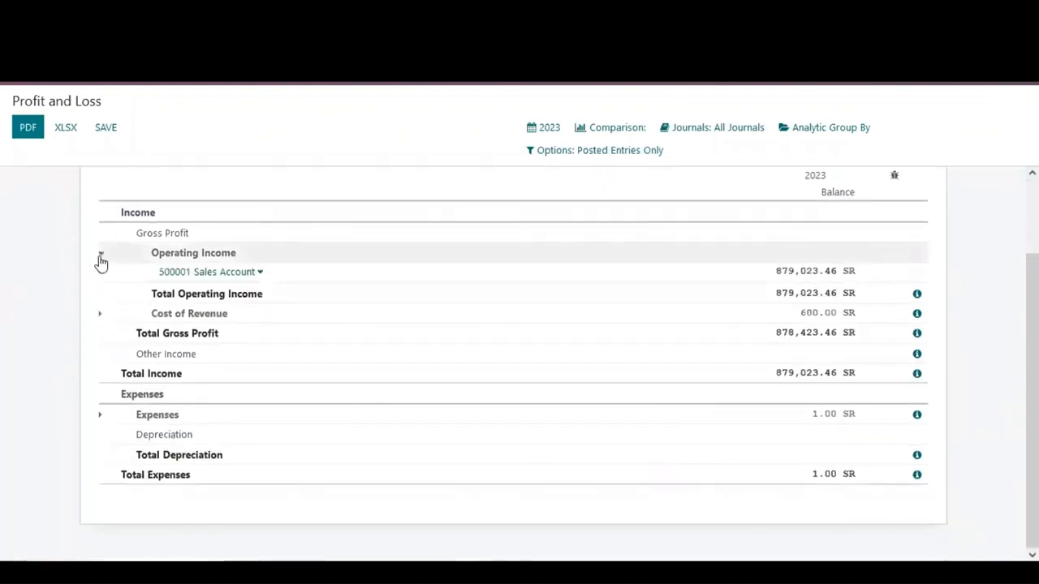
click(258, 273)
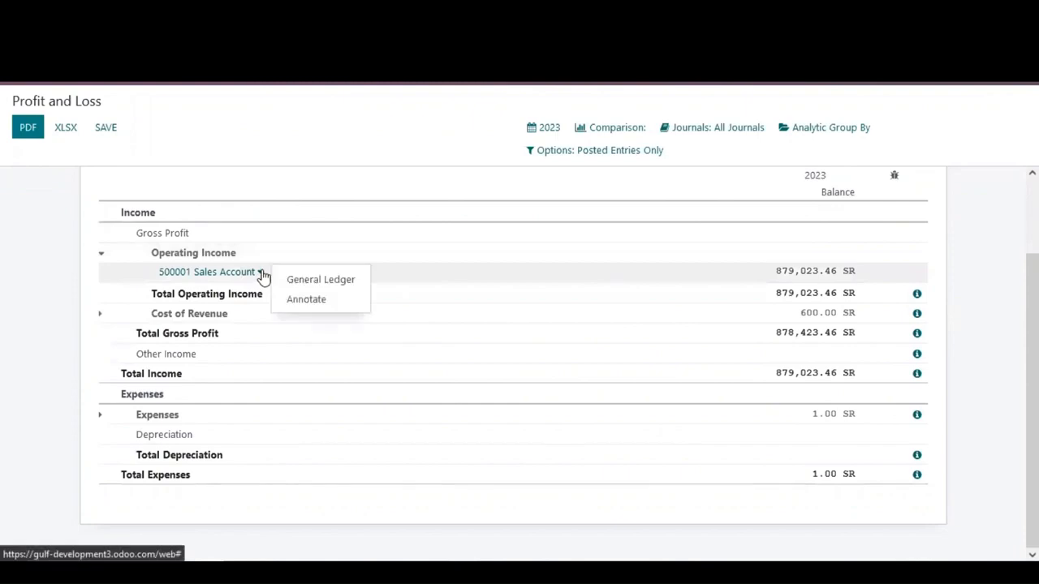
click(304, 282)
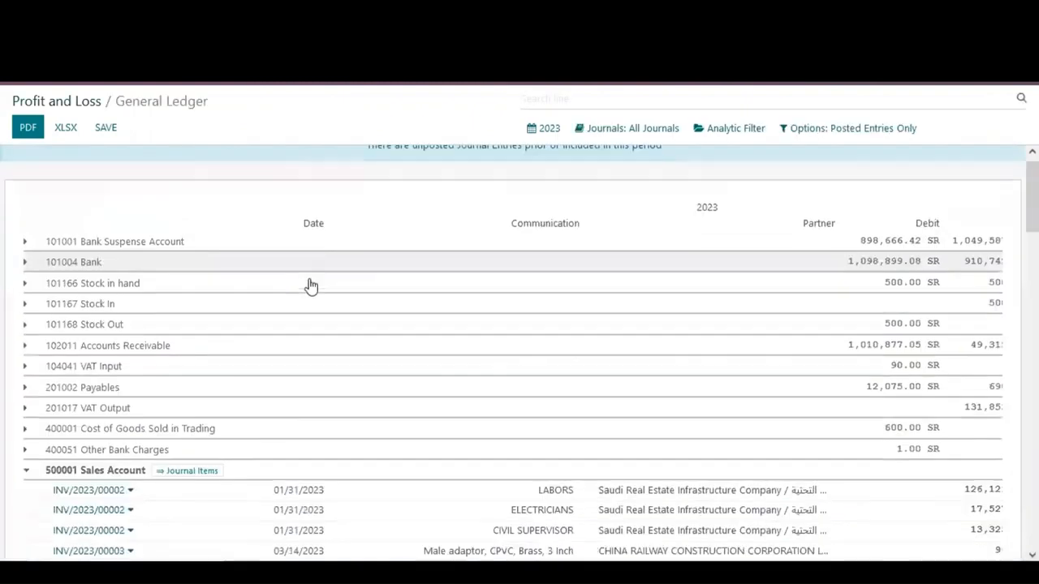
Step: Browse the sales account ledger lines, loading more entries and limiting the period to this month
scroll(311, 284, down, 3)
scroll(429, 297, down, 6)
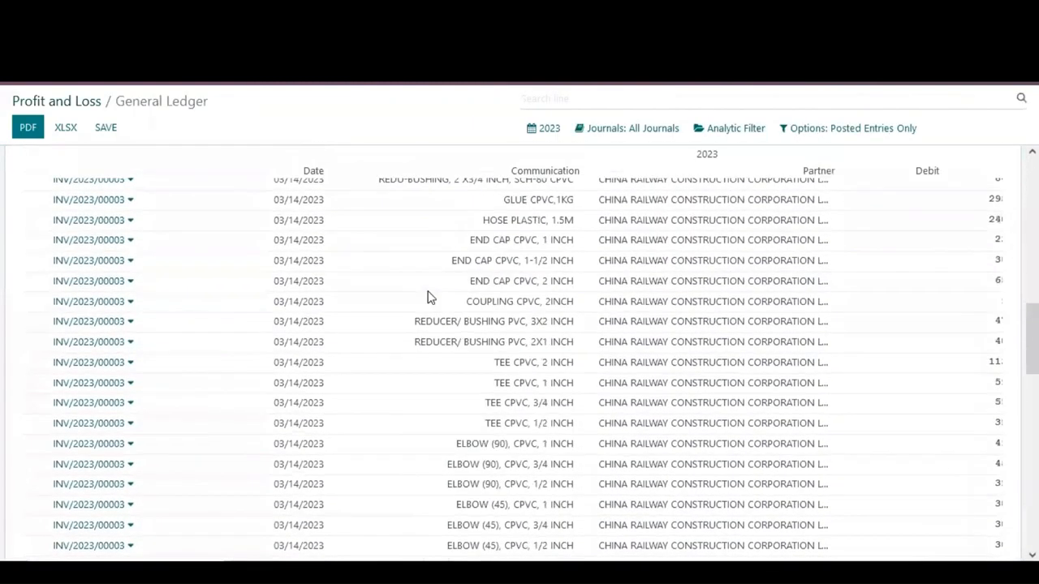
scroll(429, 297, down, 15)
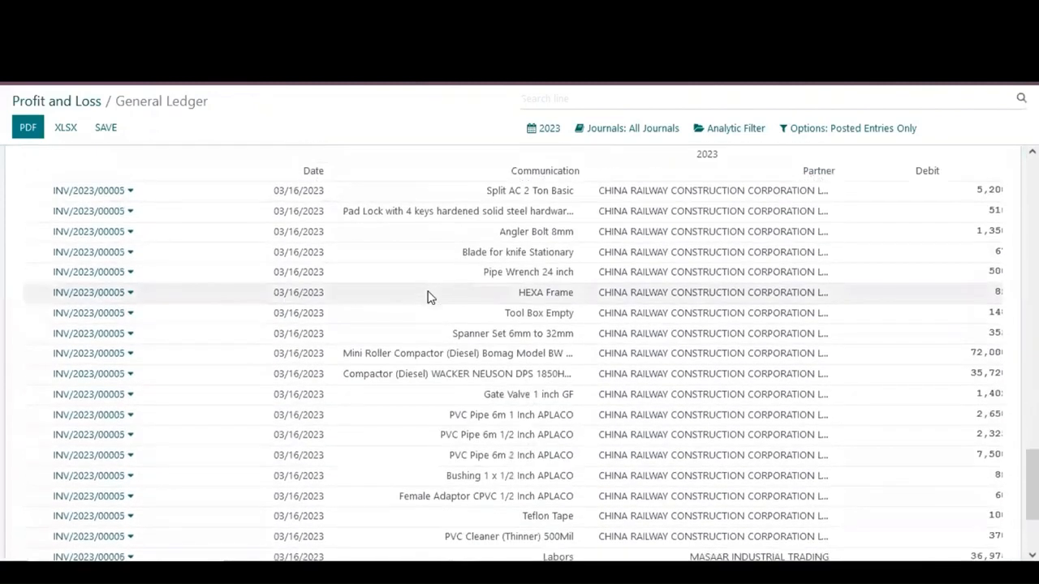
scroll(429, 297, down, 3)
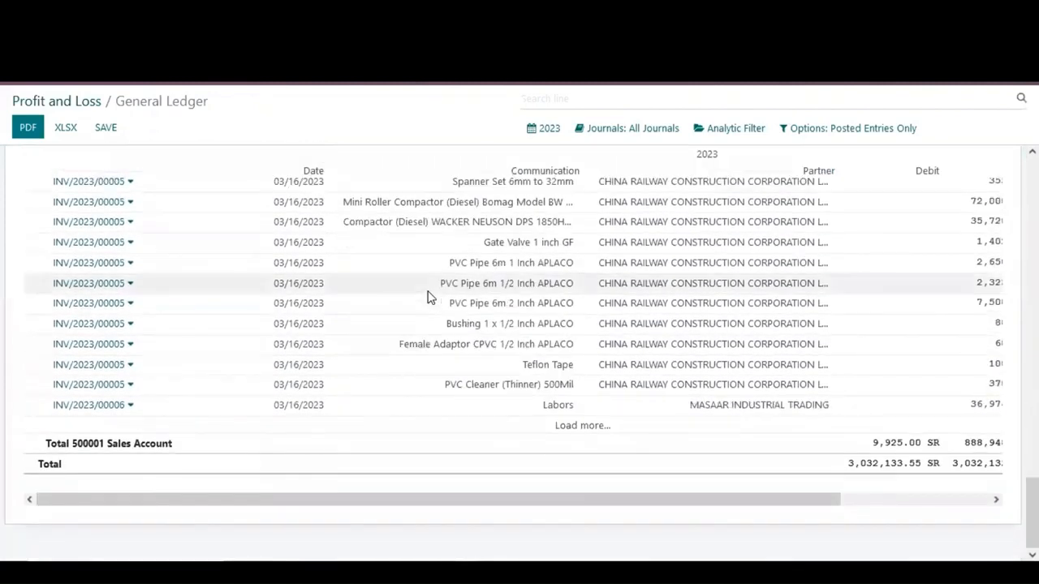
click(568, 429)
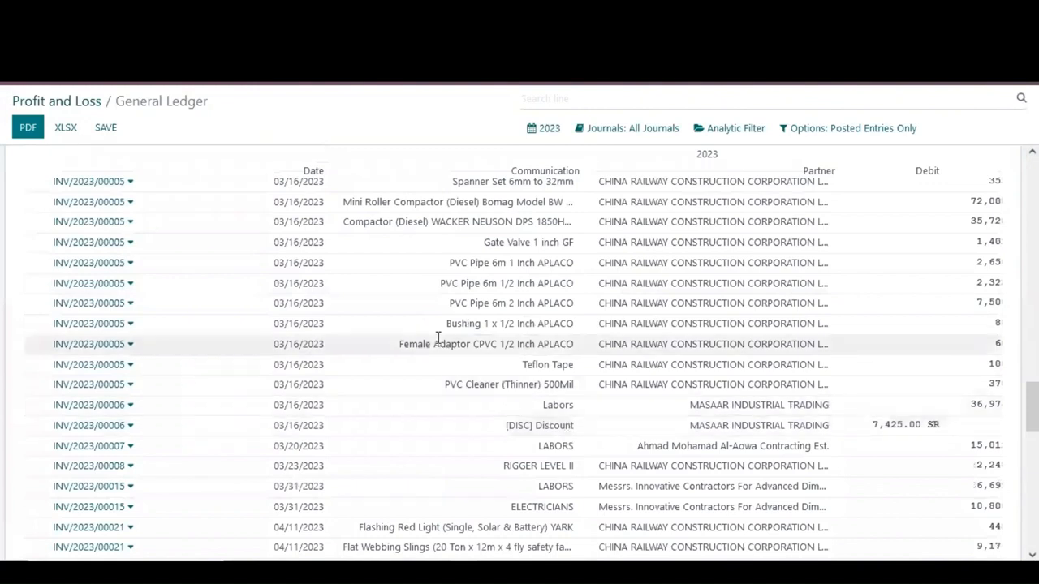
click(551, 137)
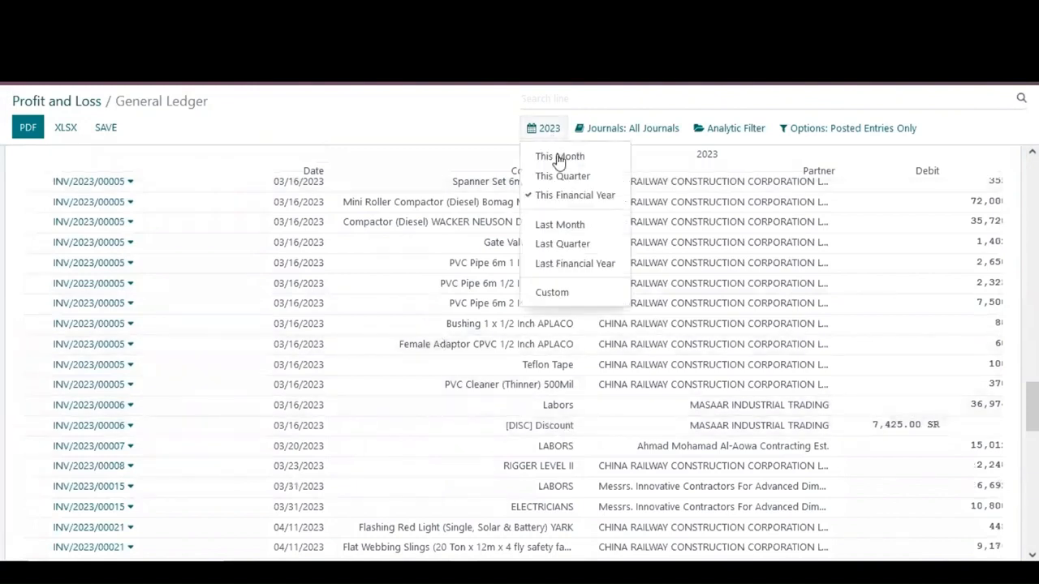
click(558, 158)
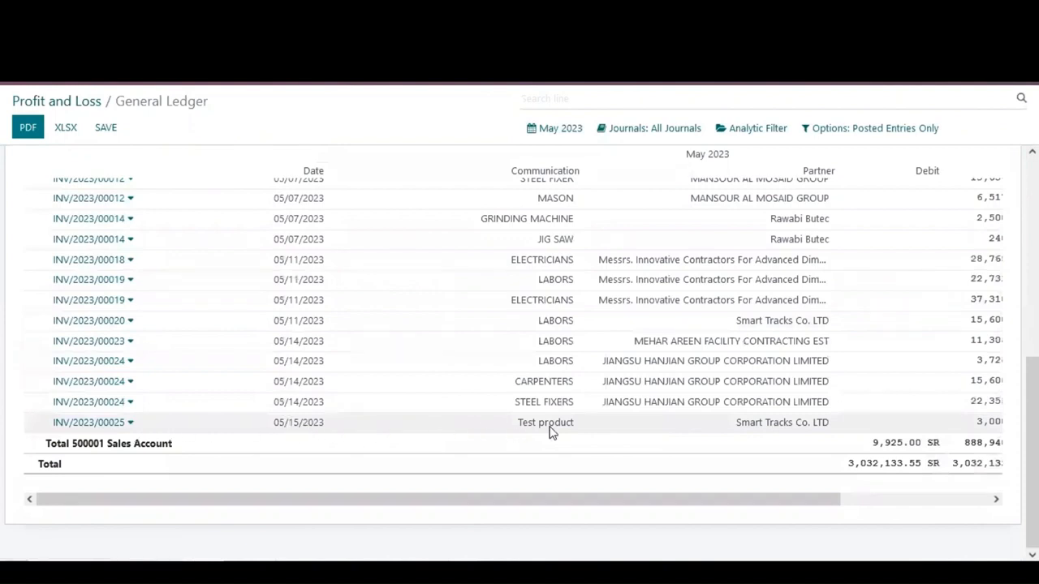
drag(492, 501, 417, 504)
Step: Open customer invoice INV/2023/00025 from the ledger, review it, and return to Profit and Loss
click(129, 423)
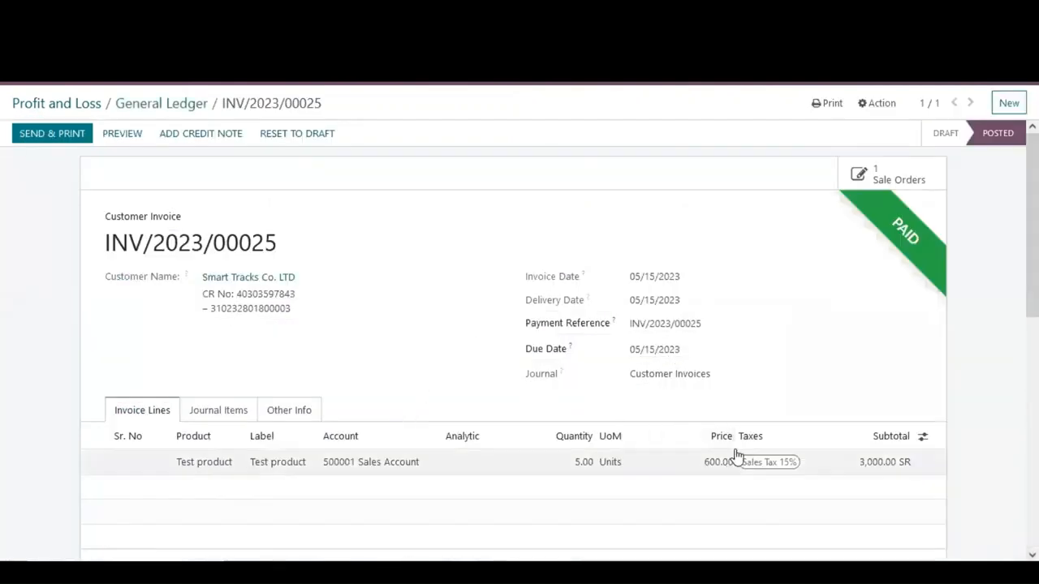
scroll(603, 416, down, 3)
scroll(602, 415, up, 3)
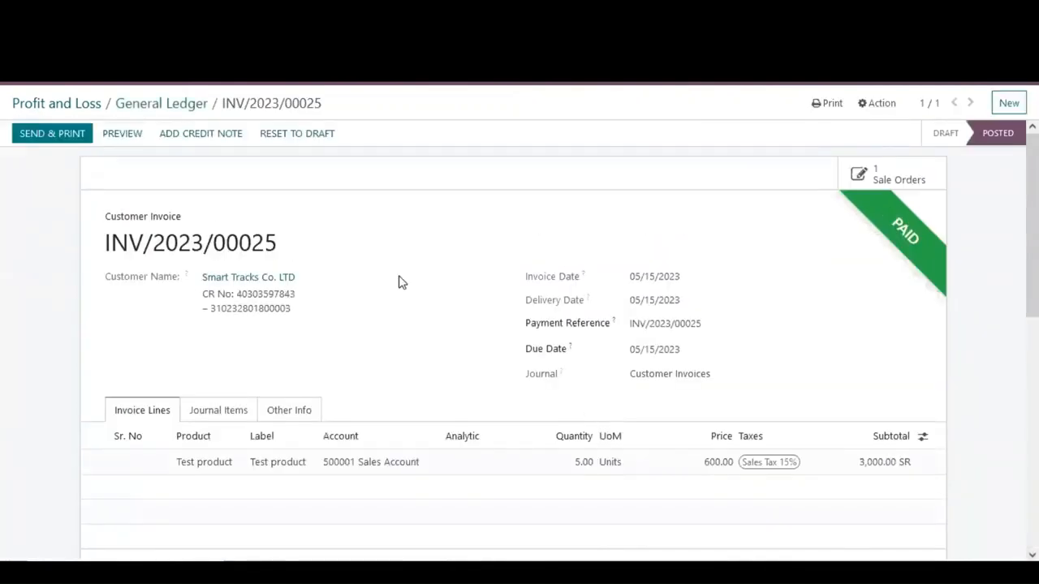
click(86, 104)
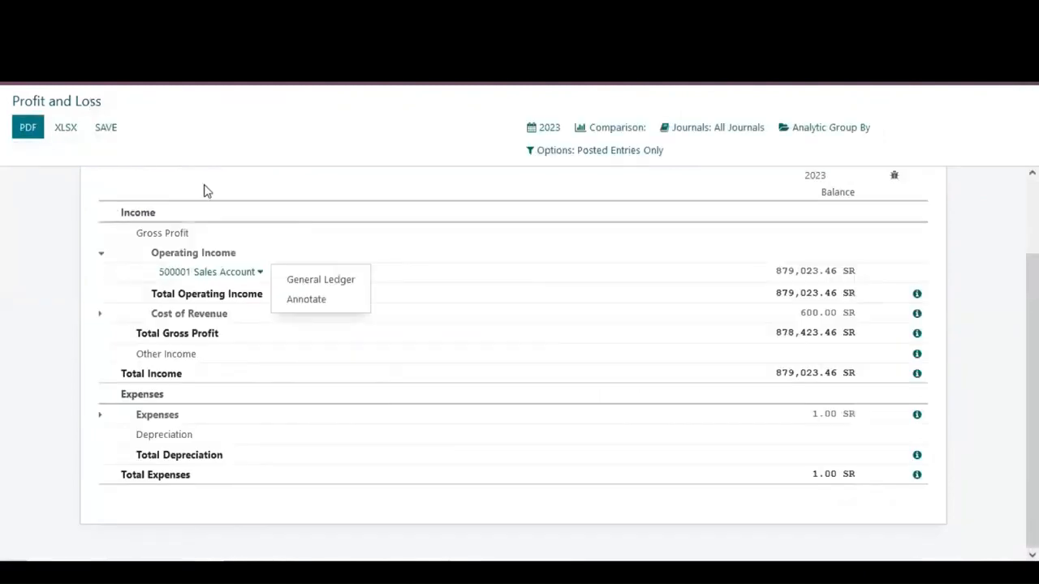
Step: Set the Profit and Loss period to this month and open the General Ledger for 400001 Cost of Goods Sold in Trading
click(556, 133)
click(558, 156)
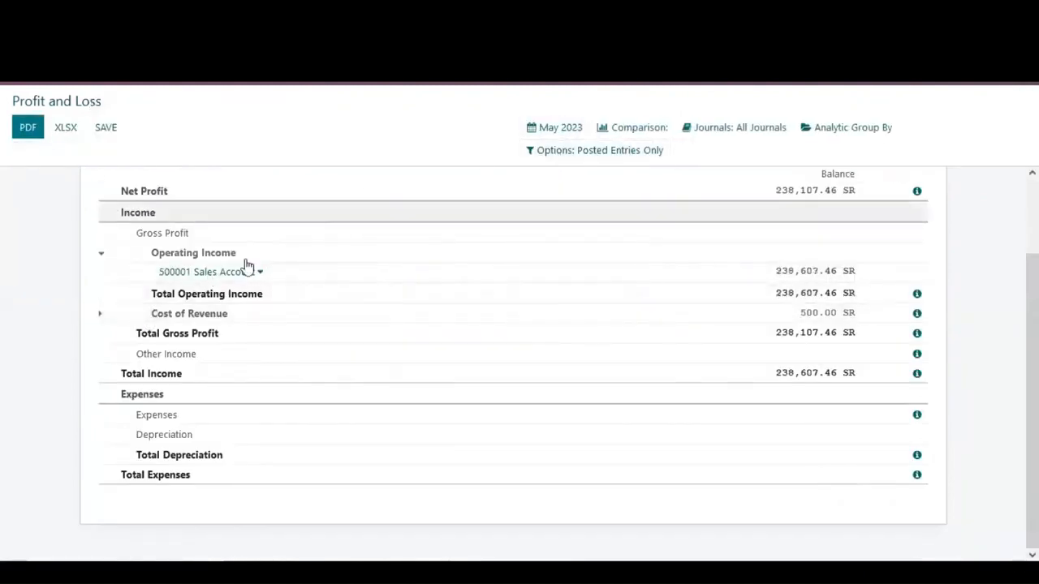
click(102, 315)
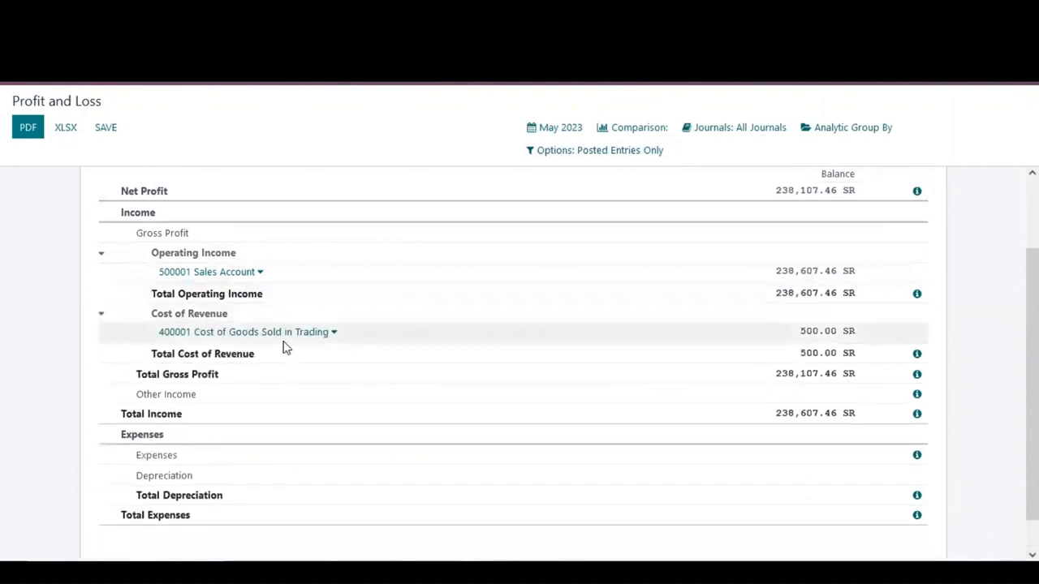
click(334, 335)
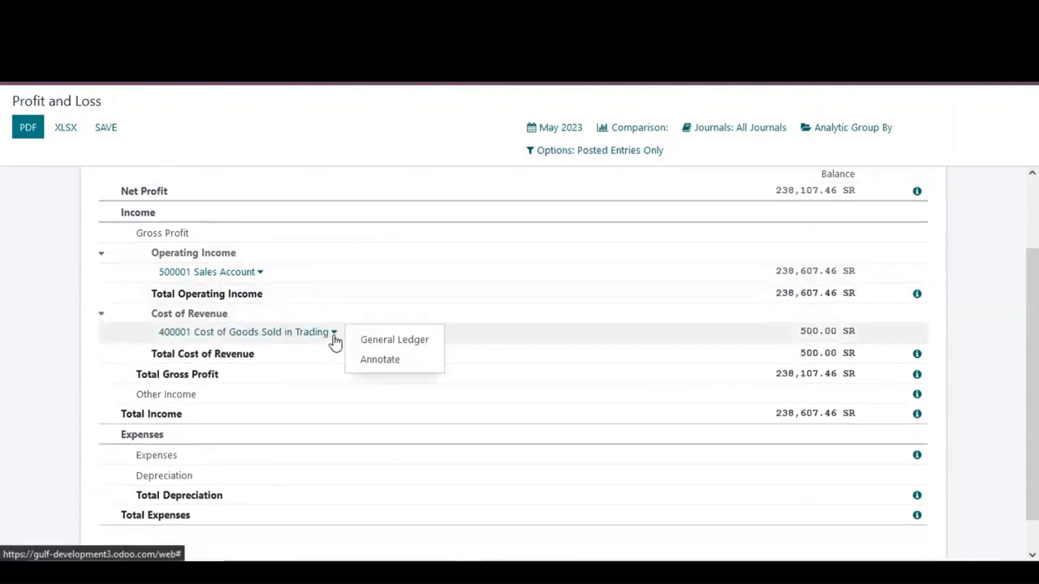
click(367, 341)
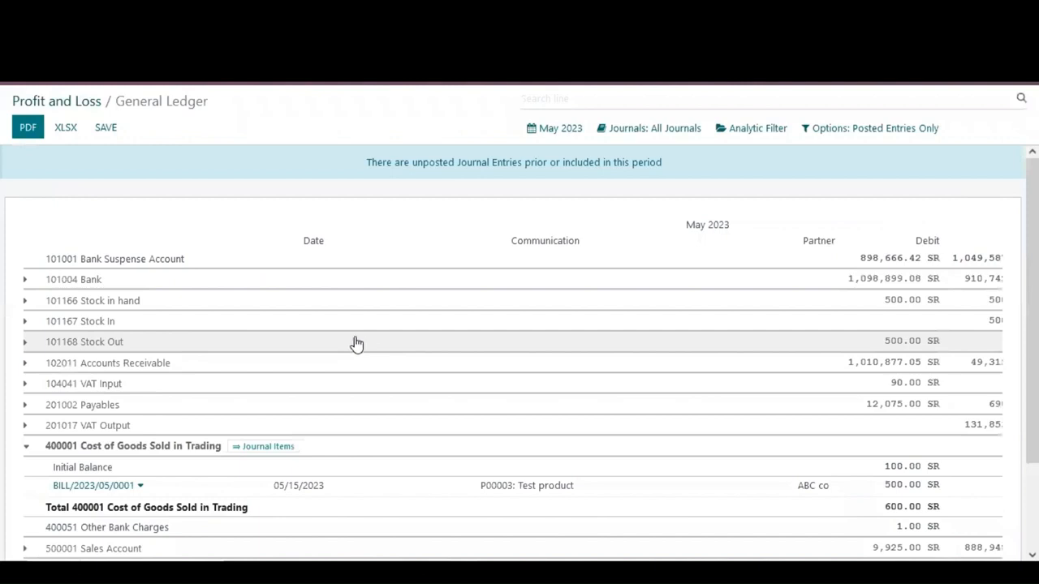
Step: Open vendor bill BILL/2023/05/0001 from the cost ledger, review it, and return to Profit and Loss
scroll(341, 357, down, 2)
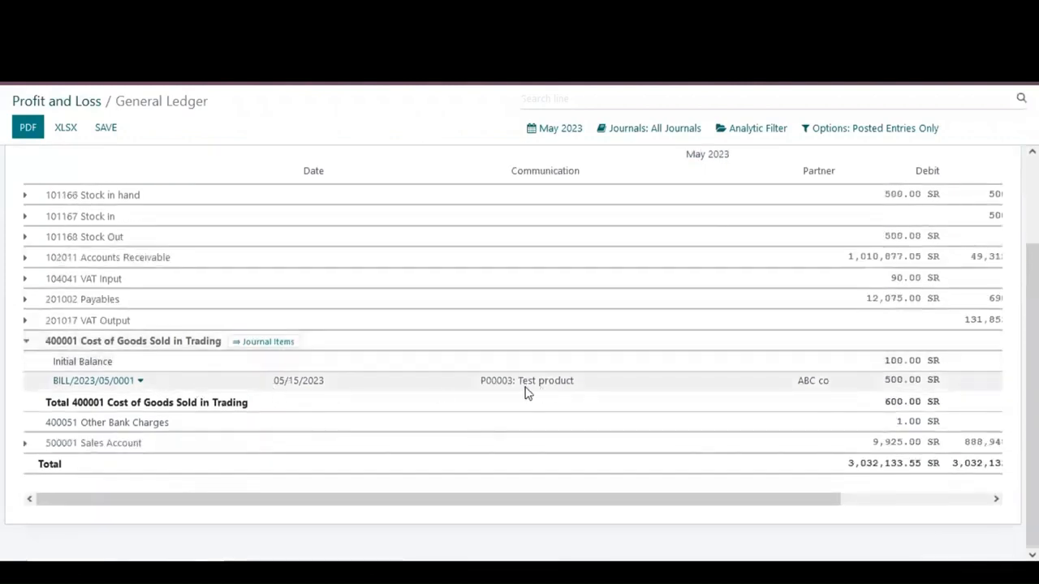
click(140, 381)
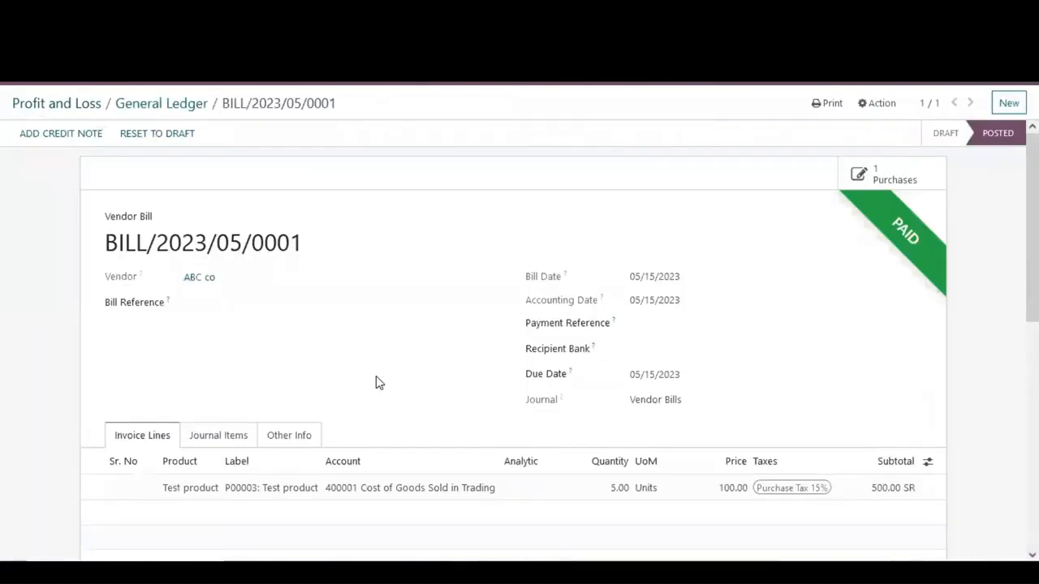
scroll(376, 381, down, 5)
scroll(375, 382, up, 4)
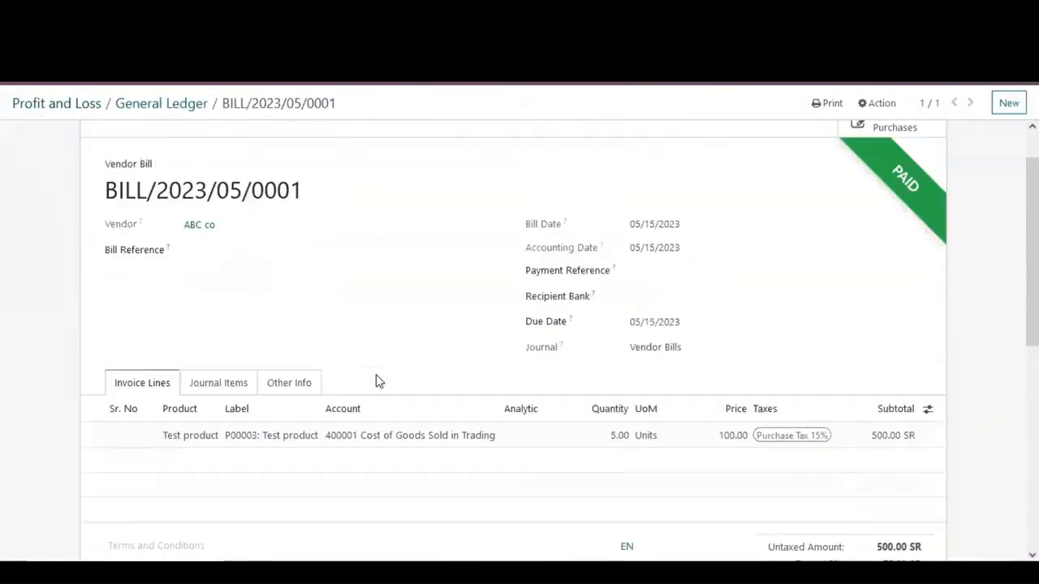
scroll(381, 349, up, 1)
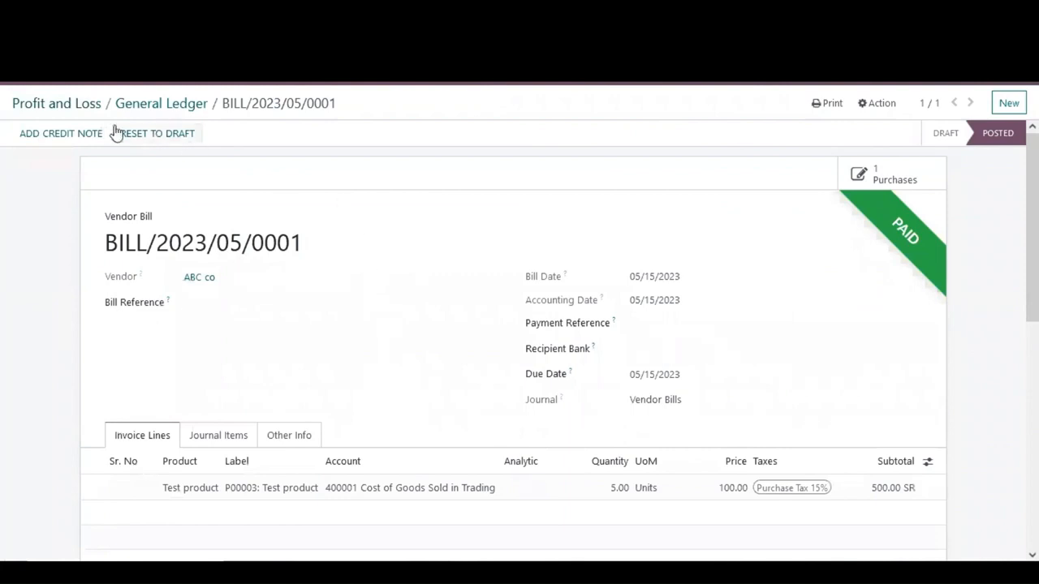
click(64, 105)
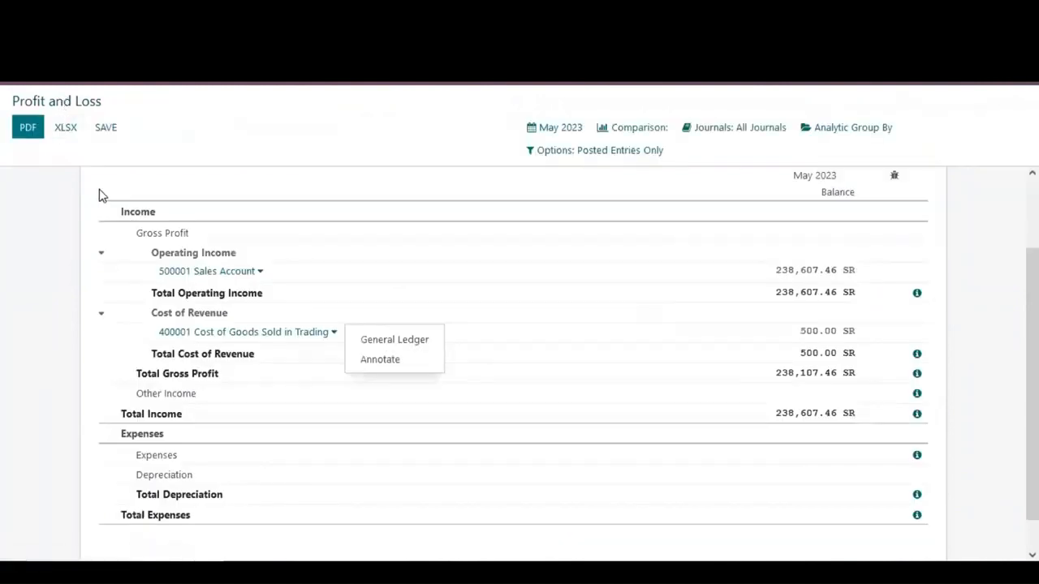